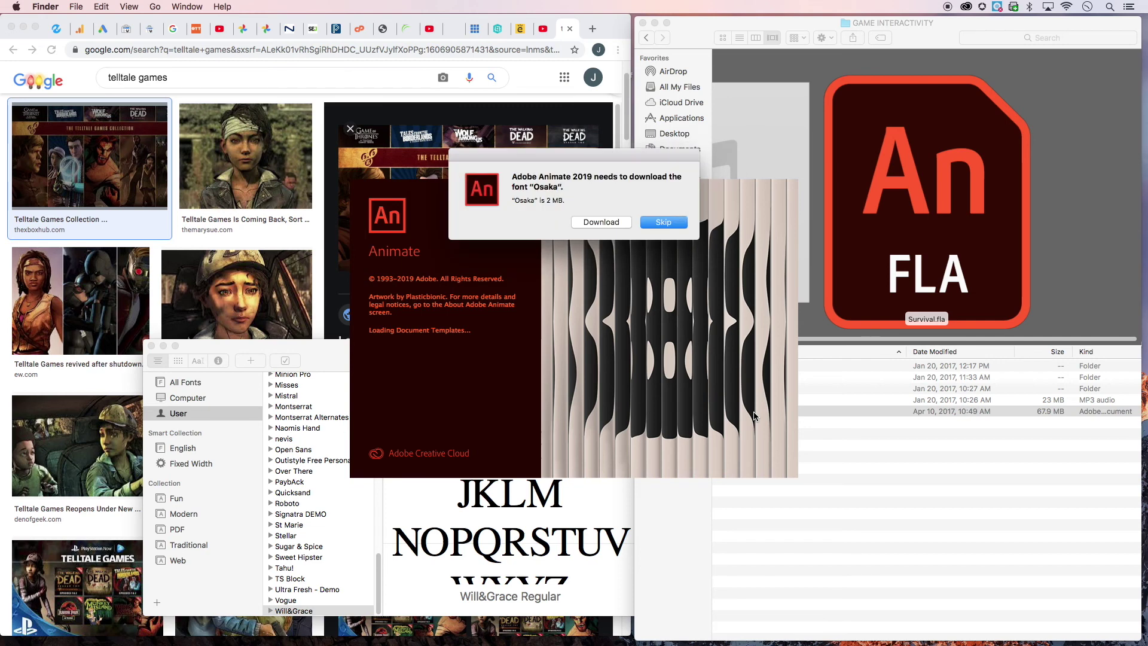
Step: Download the missing Osaka font for Survival.fla, and fit the Scene 2 stage in the window above an enlarged timeline
click(576, 222)
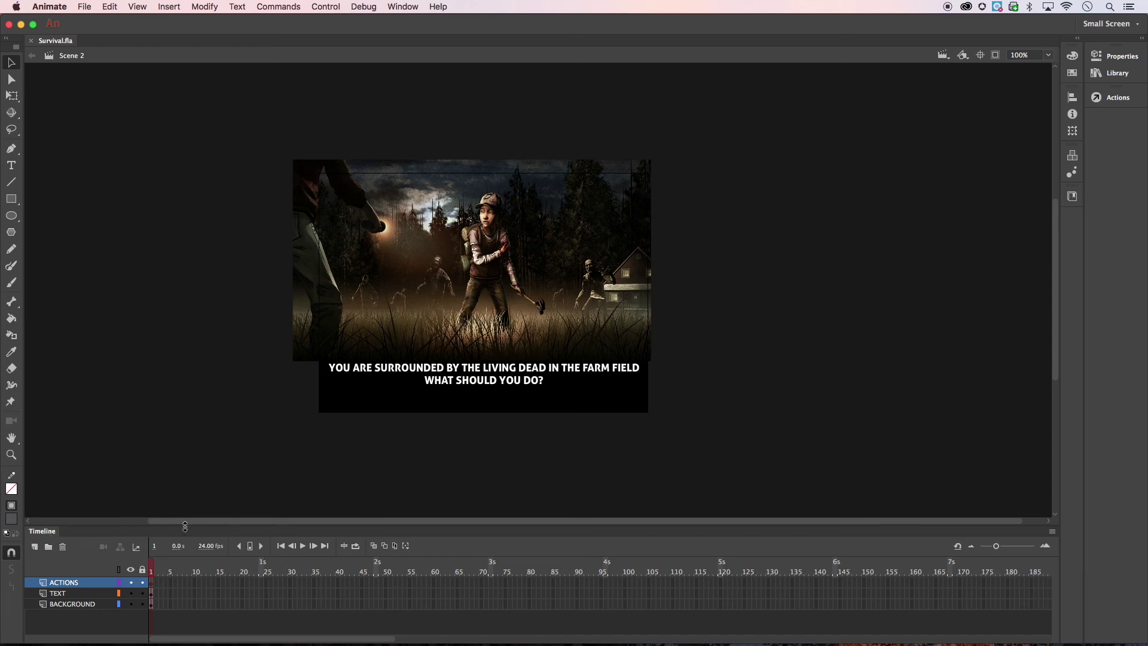
mouse_move(186, 525)
mouse_down()
mouse_move(187, 488)
mouse_move(188, 506)
mouse_up()
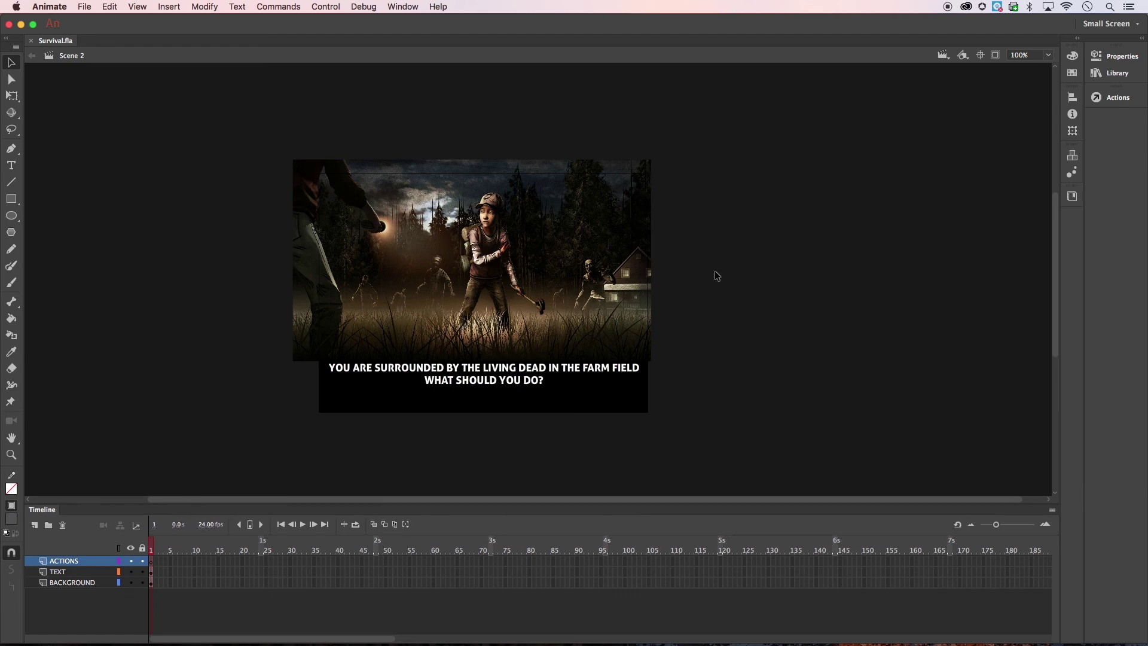
click(1048, 55)
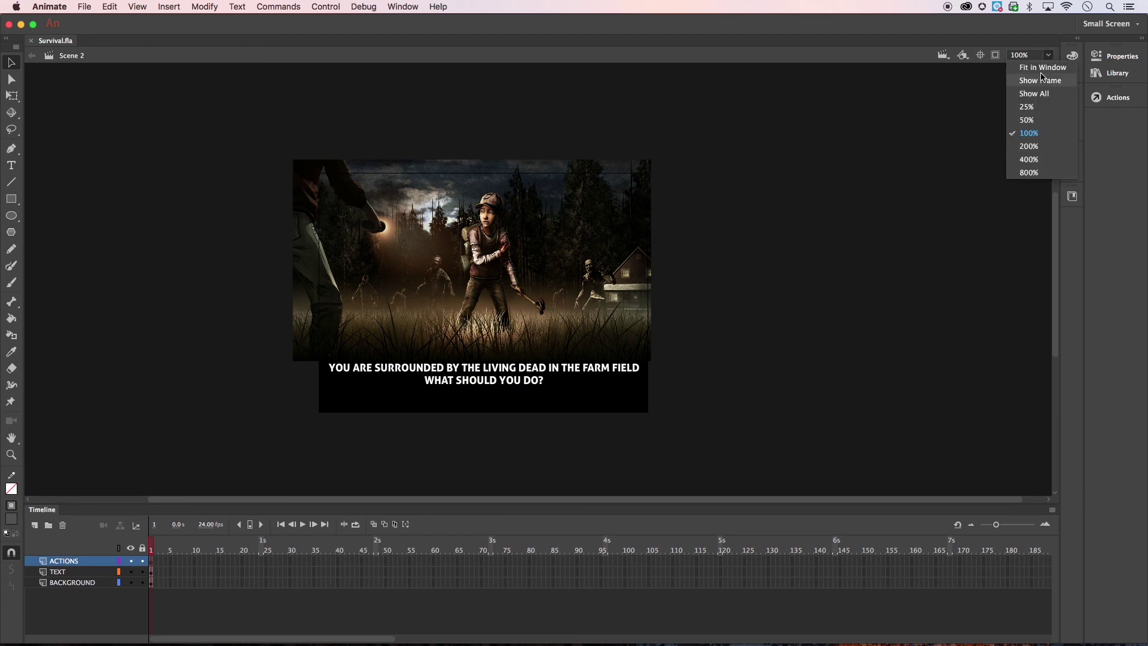
click(1044, 74)
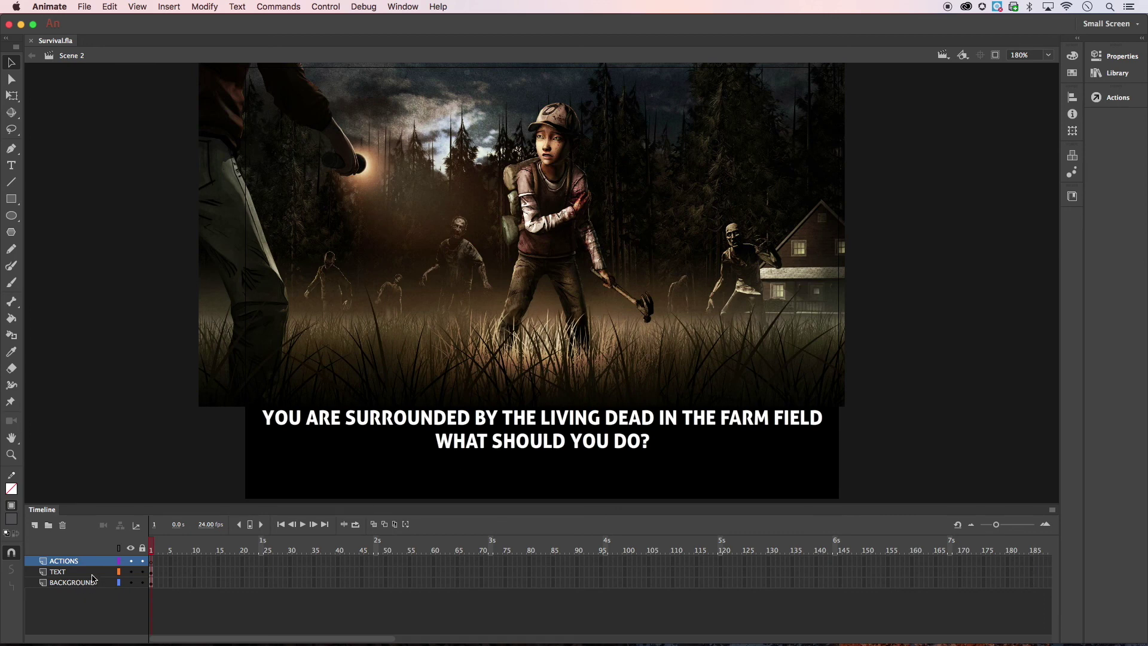
Step: Check what the BACKGROUND and TEXT layers contain by hiding and showing each one, and widen the timeline frames
click(132, 583)
click(132, 583)
click(132, 573)
click(133, 573)
drag(996, 525, 1004, 527)
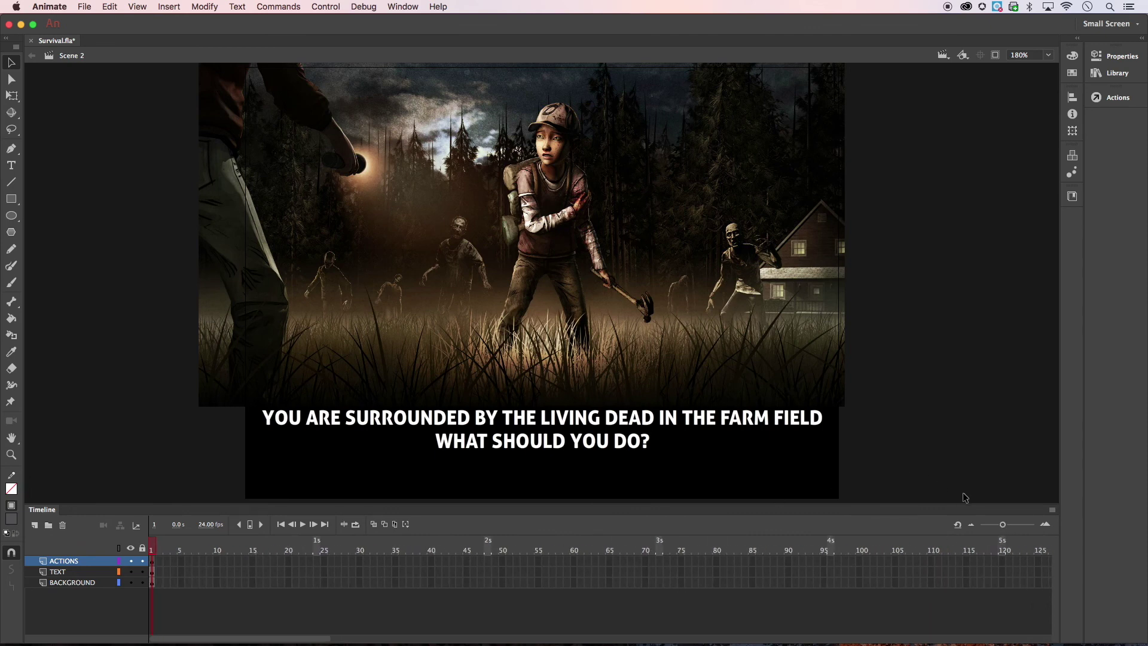
drag(1004, 525, 1019, 526)
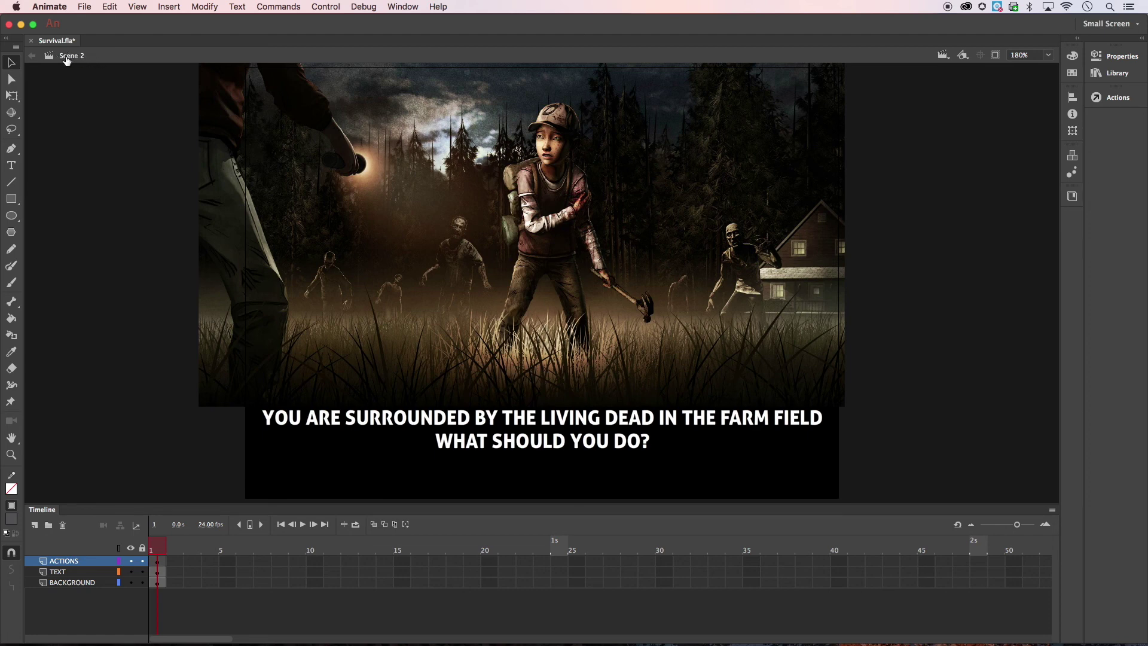
Step: Show the list of scenes beside the artwork and switch to Scene 1 with nothing selected
click(397, 6)
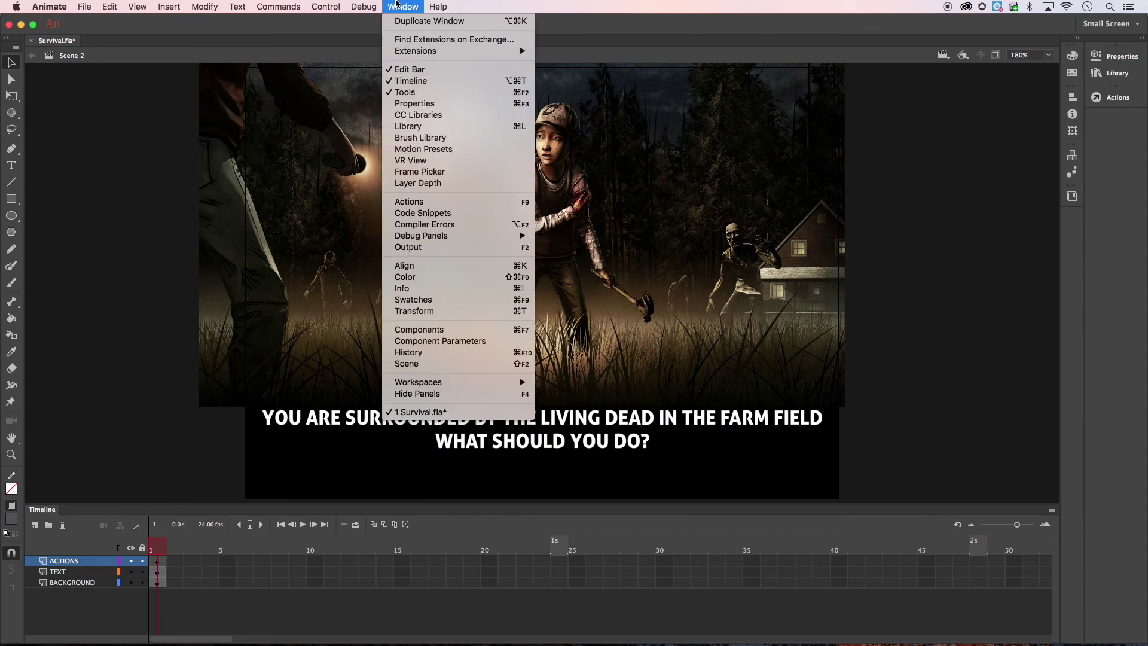
click(413, 364)
drag(598, 281, 967, 184)
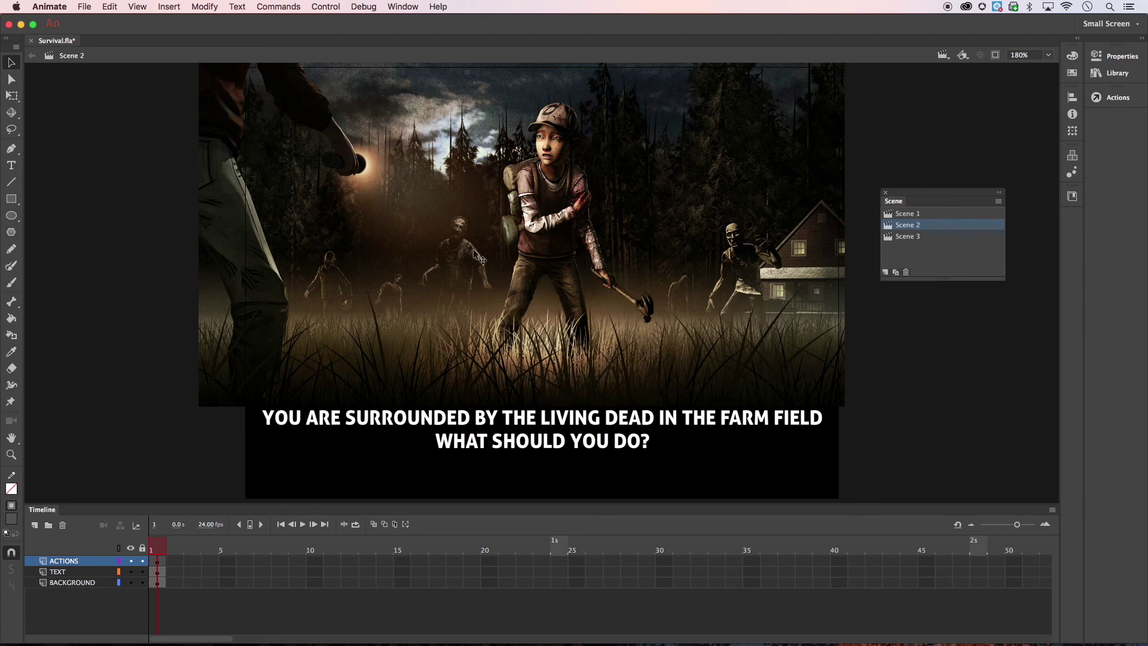
click(909, 215)
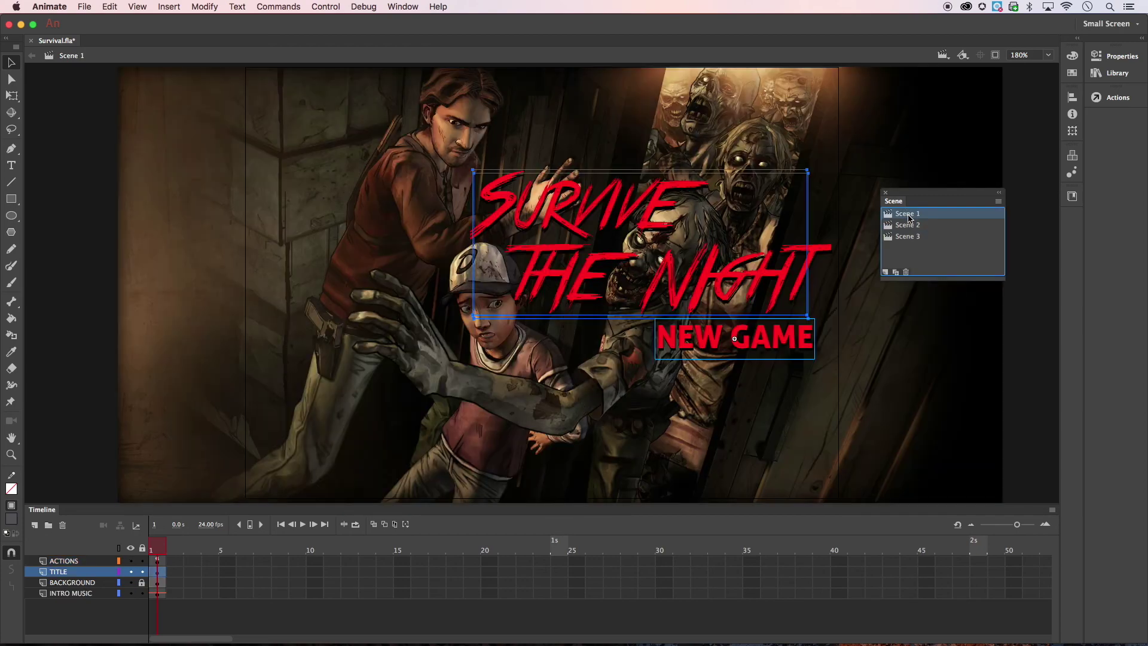
click(1020, 325)
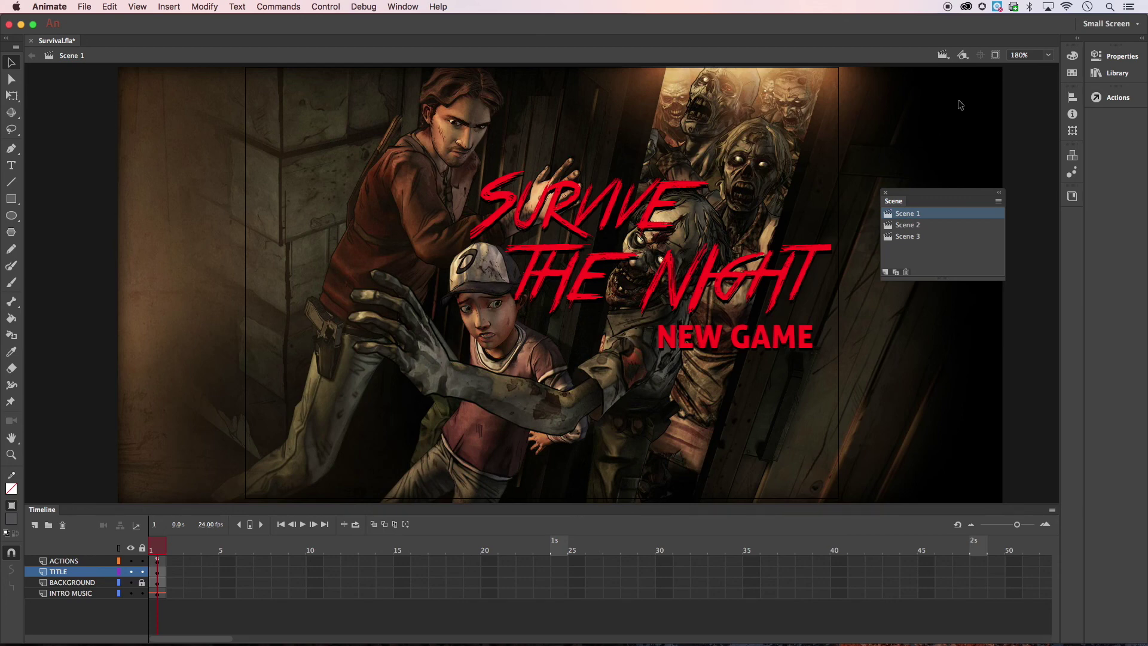
Step: Clip the artwork that extends outside the stage, comparing the clipped and unclipped views
click(995, 56)
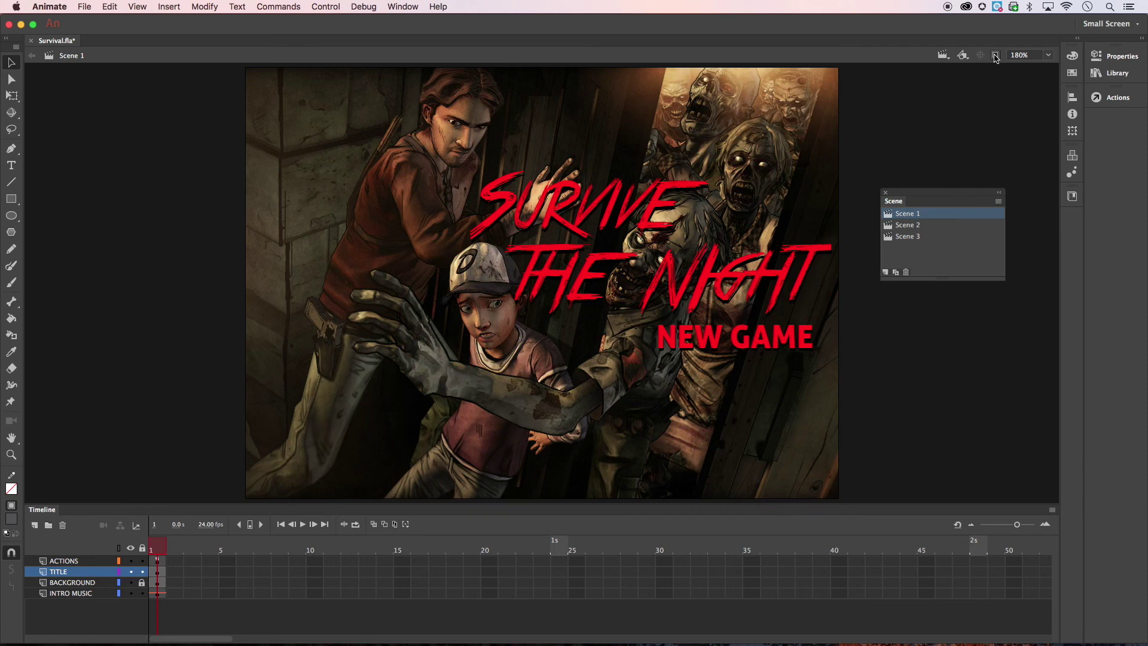
click(996, 56)
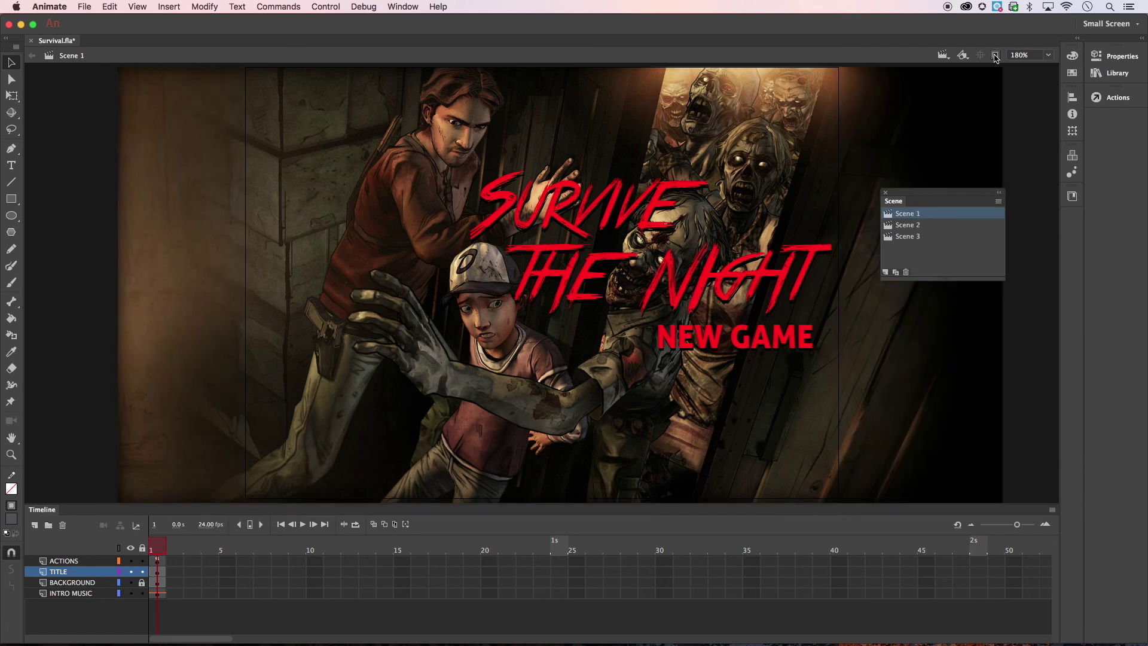
click(996, 55)
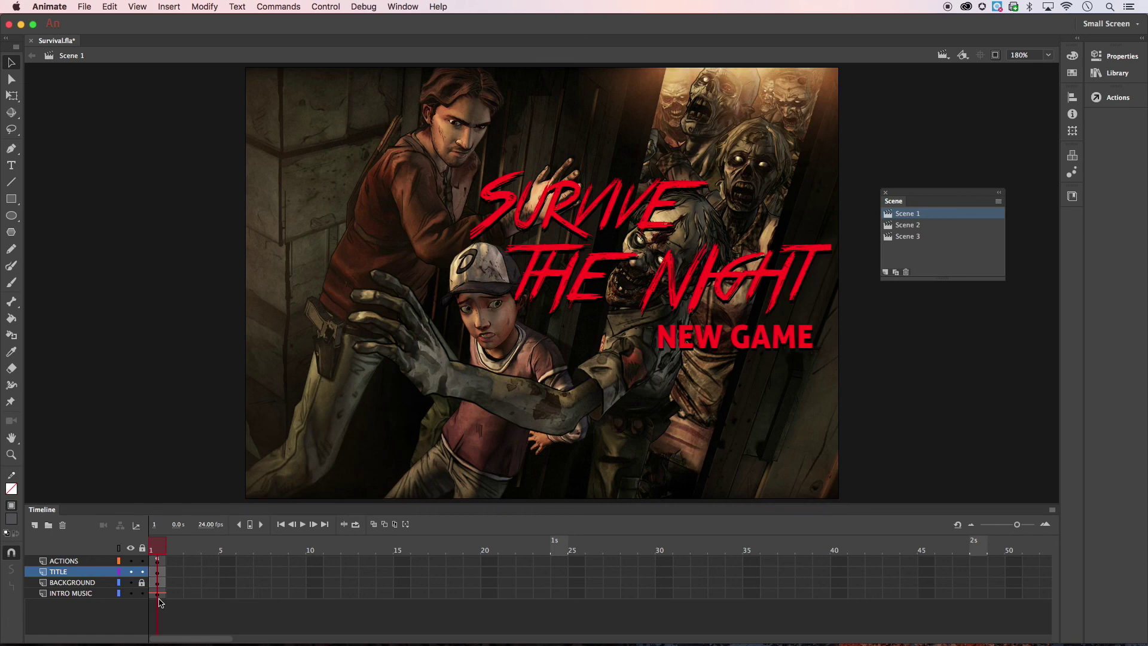
Step: Open the script on frame 1 of Scene 1's ACTIONS layer in an enlarged code window placed over the stage
click(159, 564)
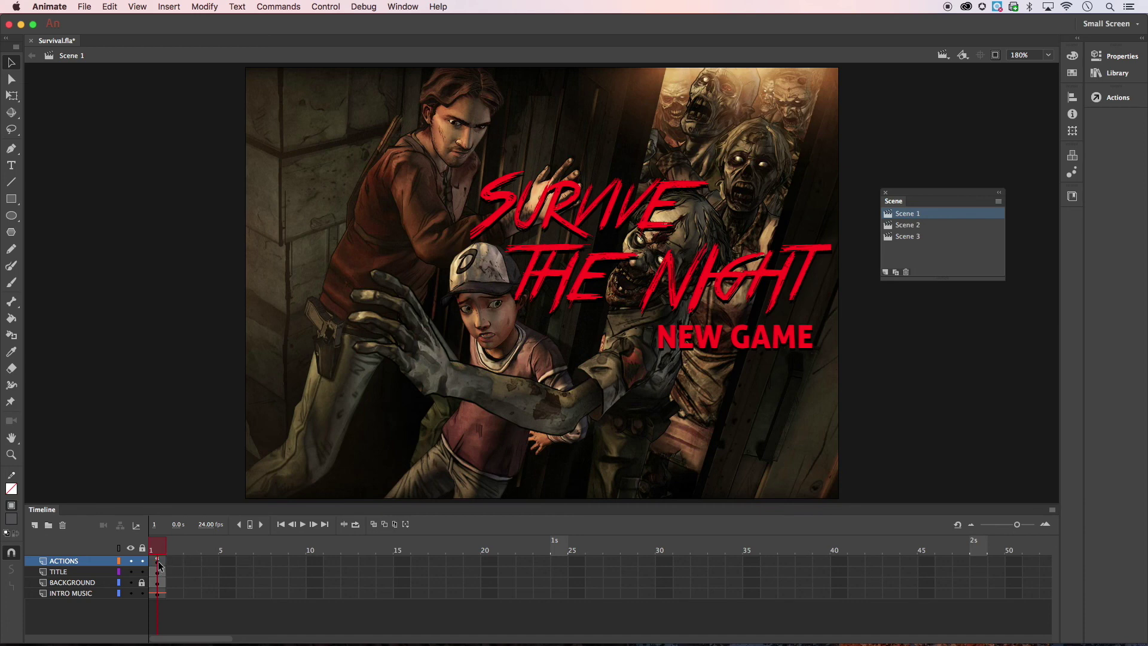
click(156, 563)
drag(1018, 525, 1035, 525)
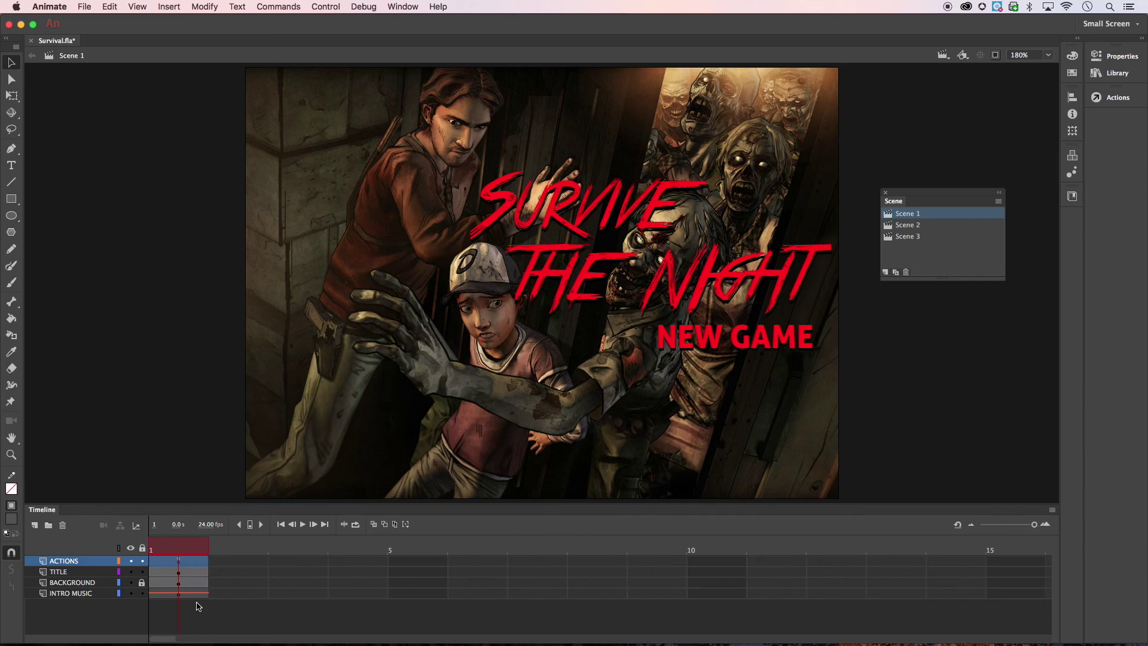
click(223, 562)
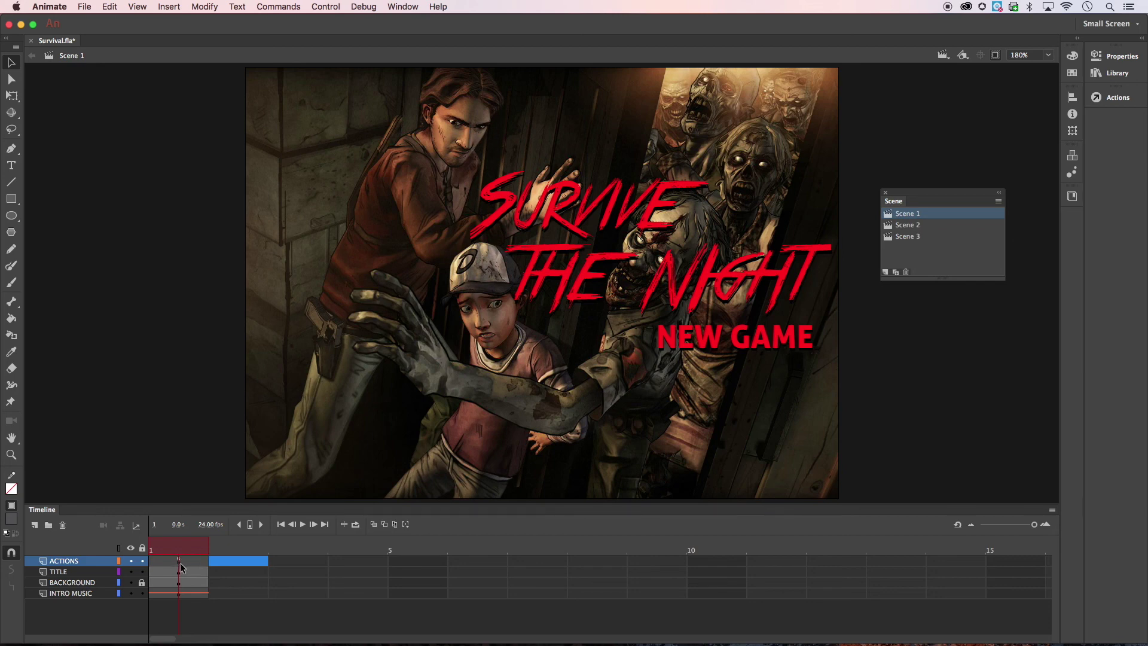
click(183, 563)
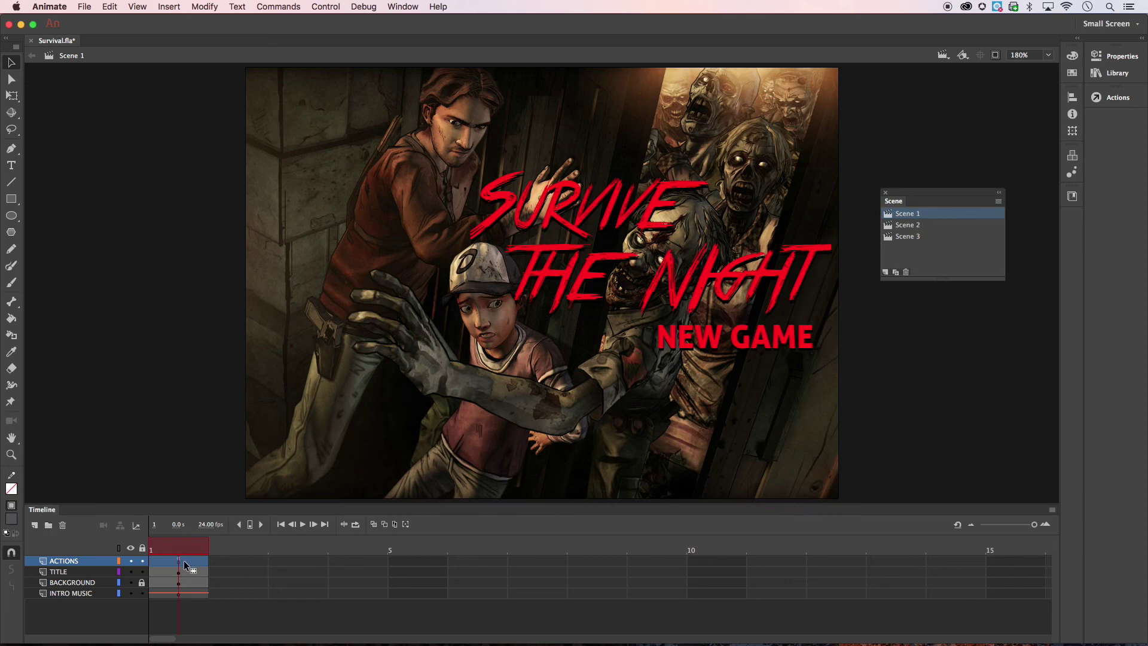
right_click(185, 565)
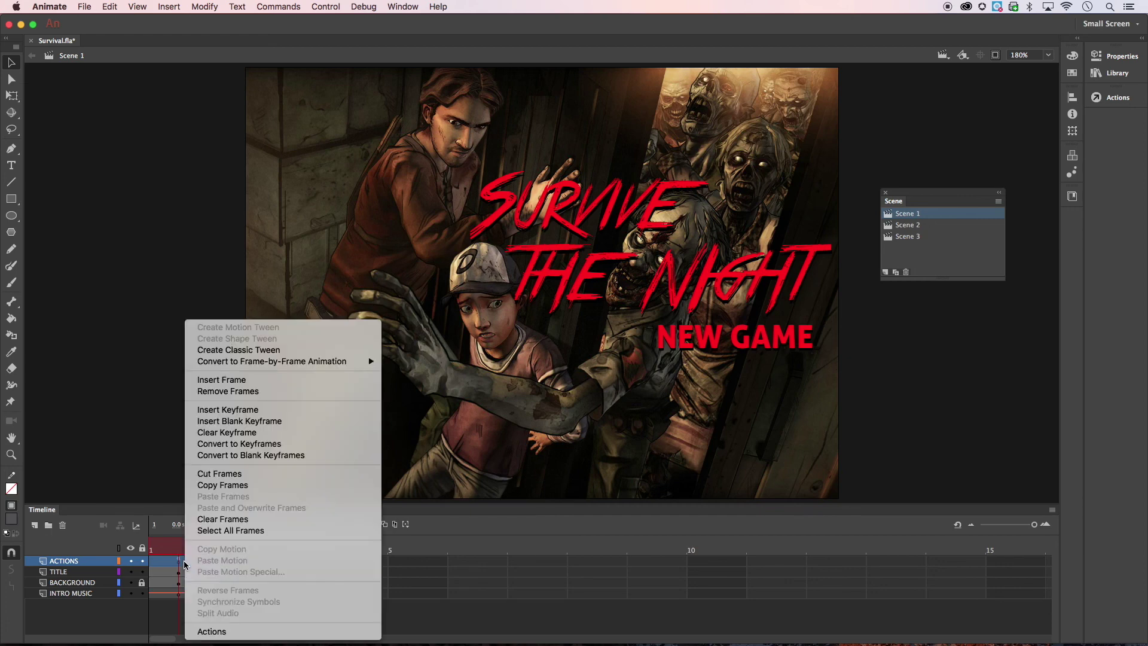
click(215, 632)
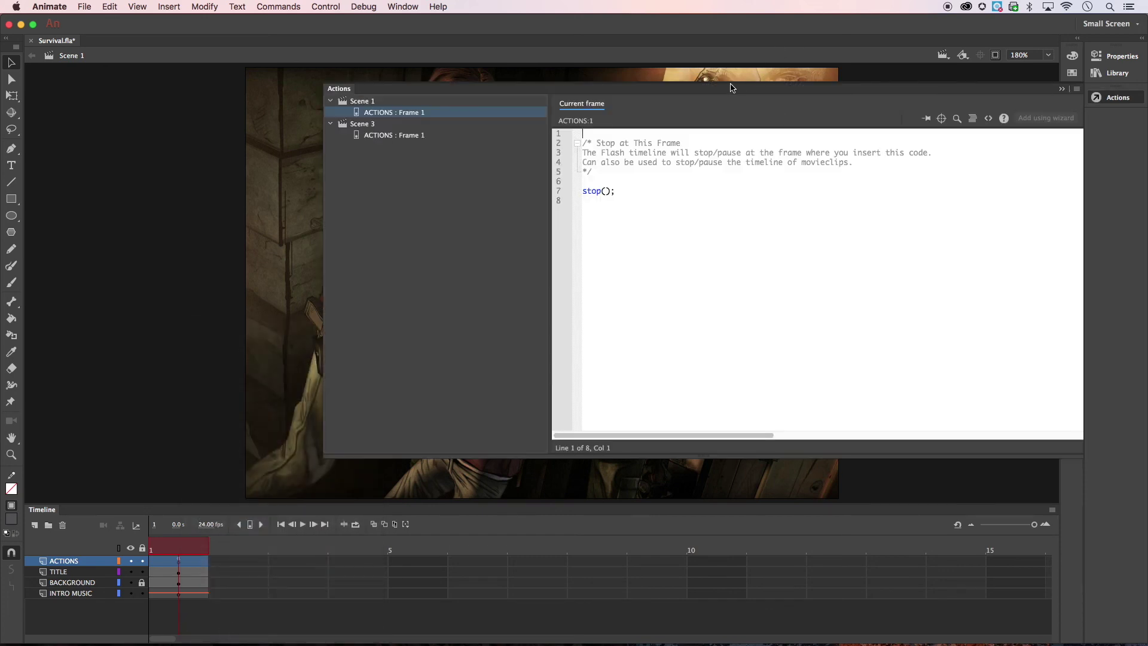
drag(720, 94, 559, 85)
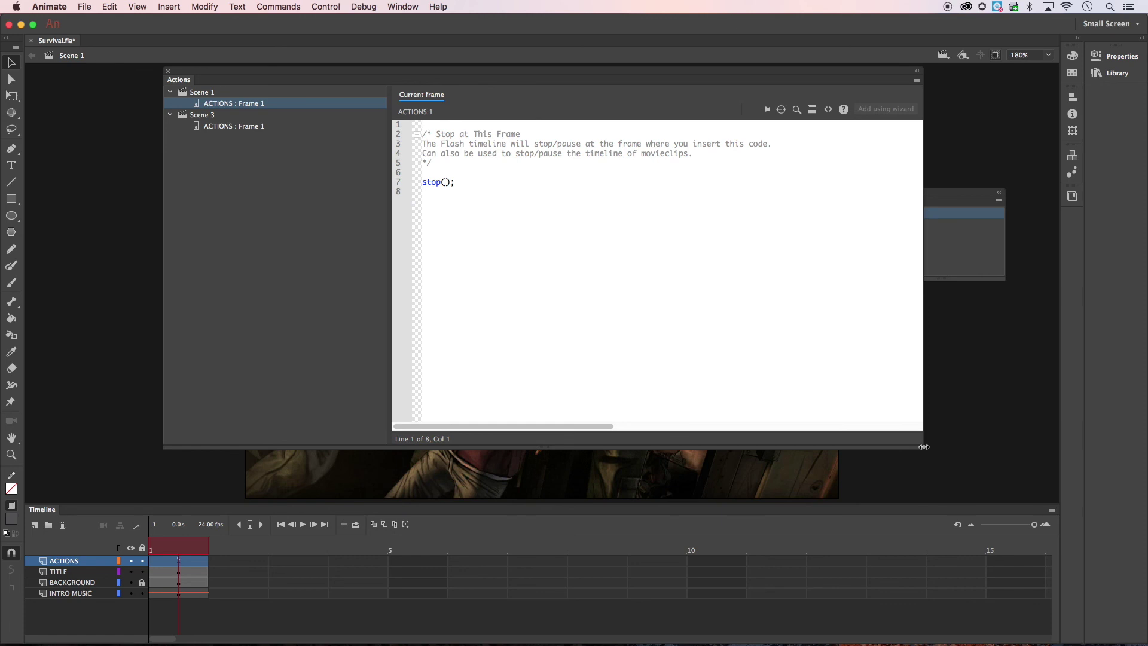
drag(925, 448, 842, 506)
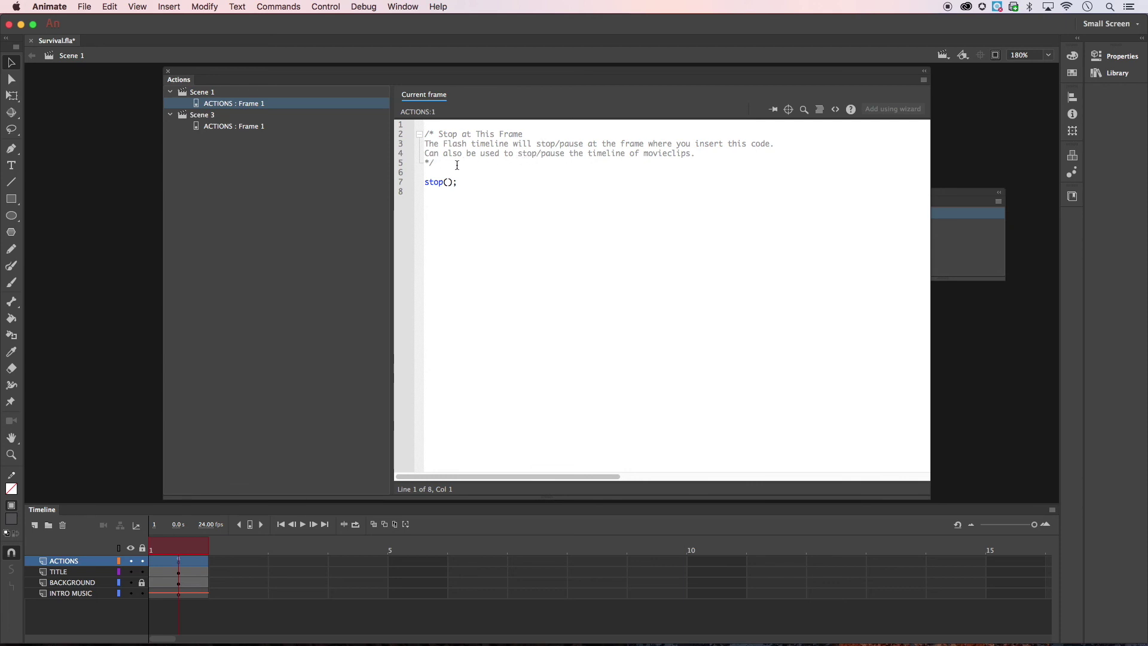
Step: Examine the comment block and the stop(); line in the frame script, and close the code window
drag(436, 164, 411, 140)
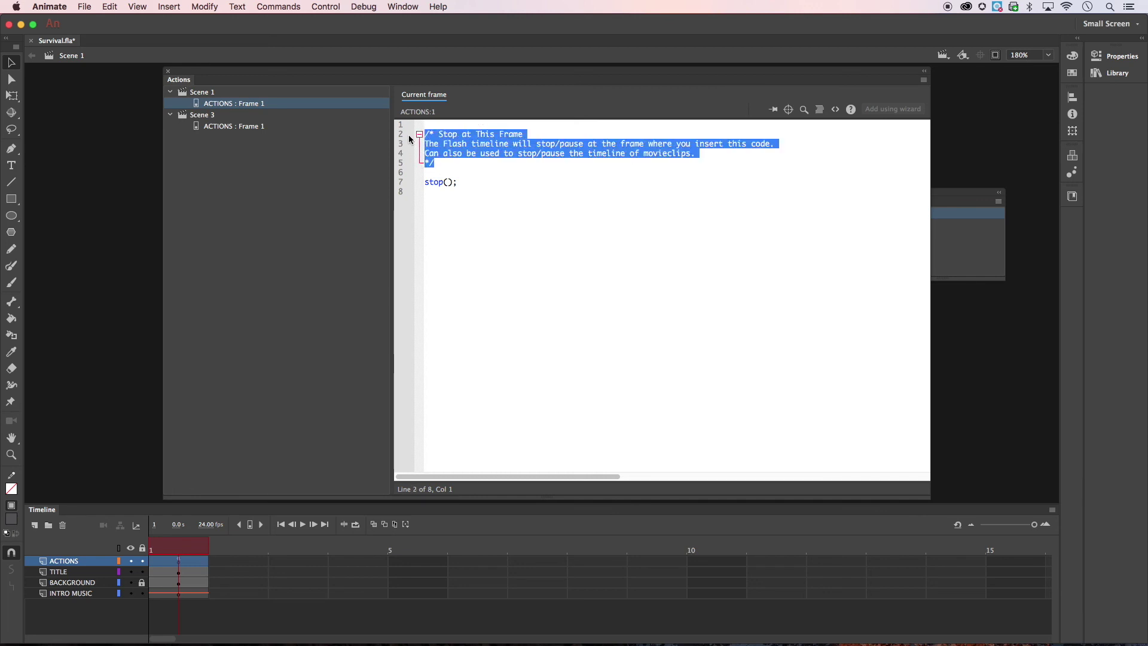
click(442, 161)
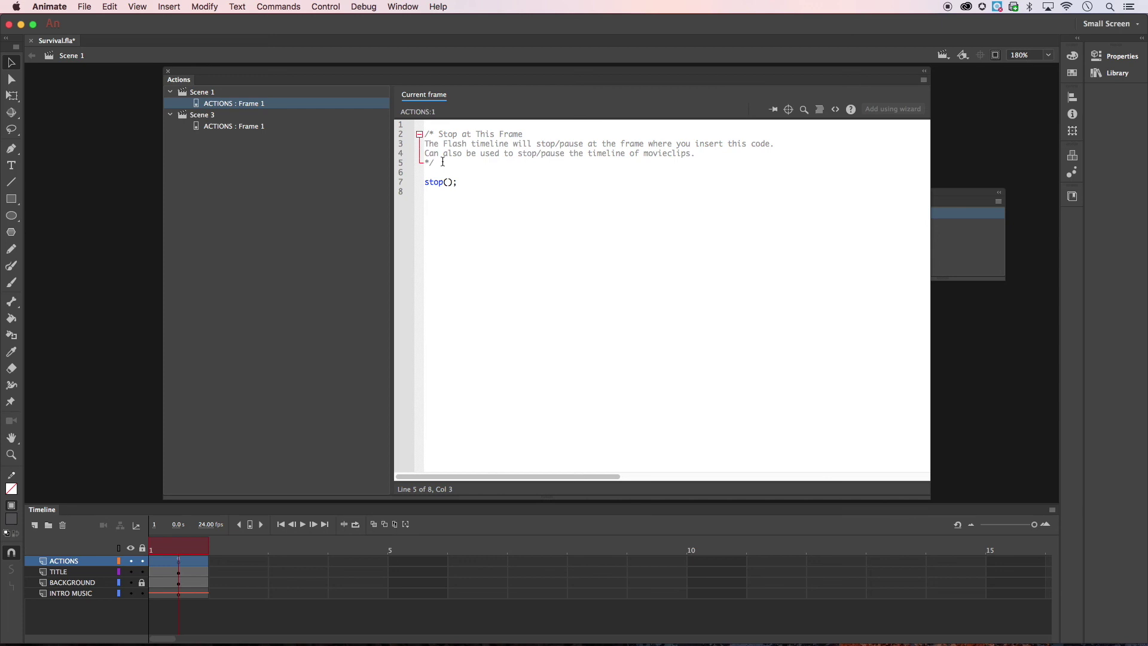
drag(468, 183, 411, 185)
click(485, 184)
drag(459, 183, 422, 184)
click(456, 183)
click(168, 73)
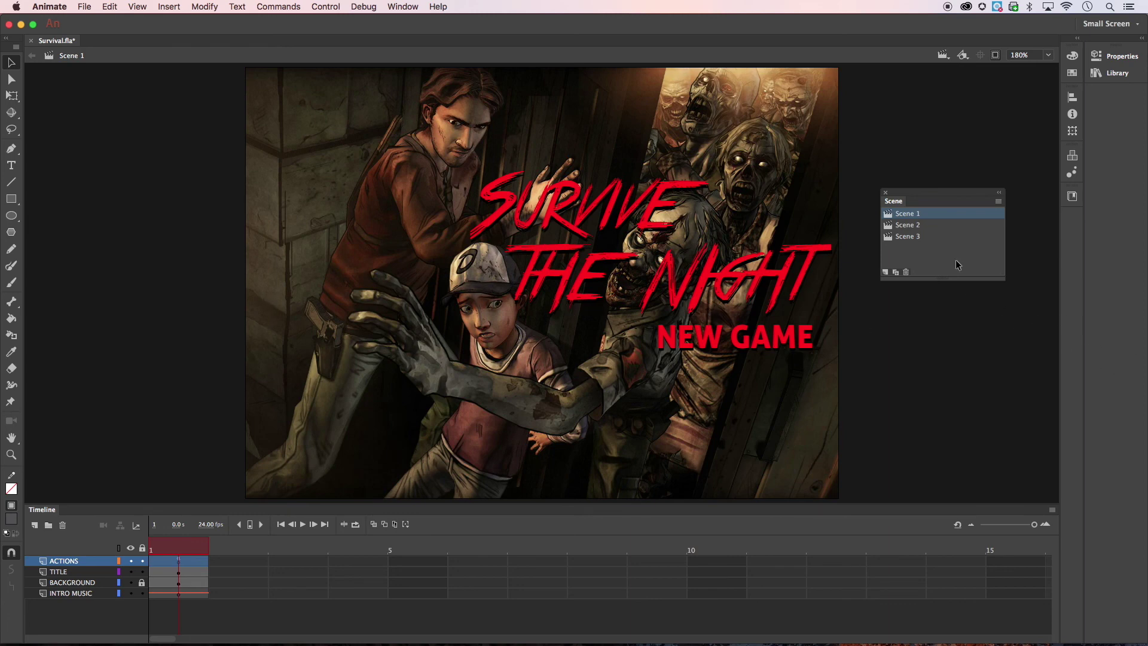
Step: Glance at Scene 2, return to Scene 1 and open the NEW GAME button symbol for editing in place
click(908, 226)
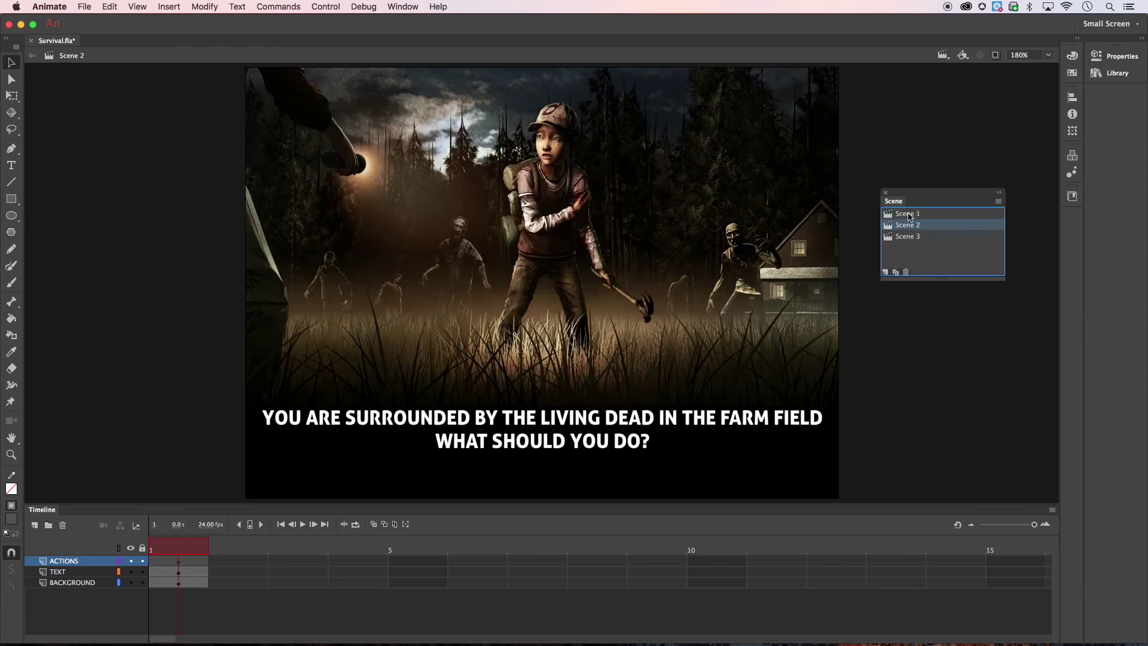
click(909, 217)
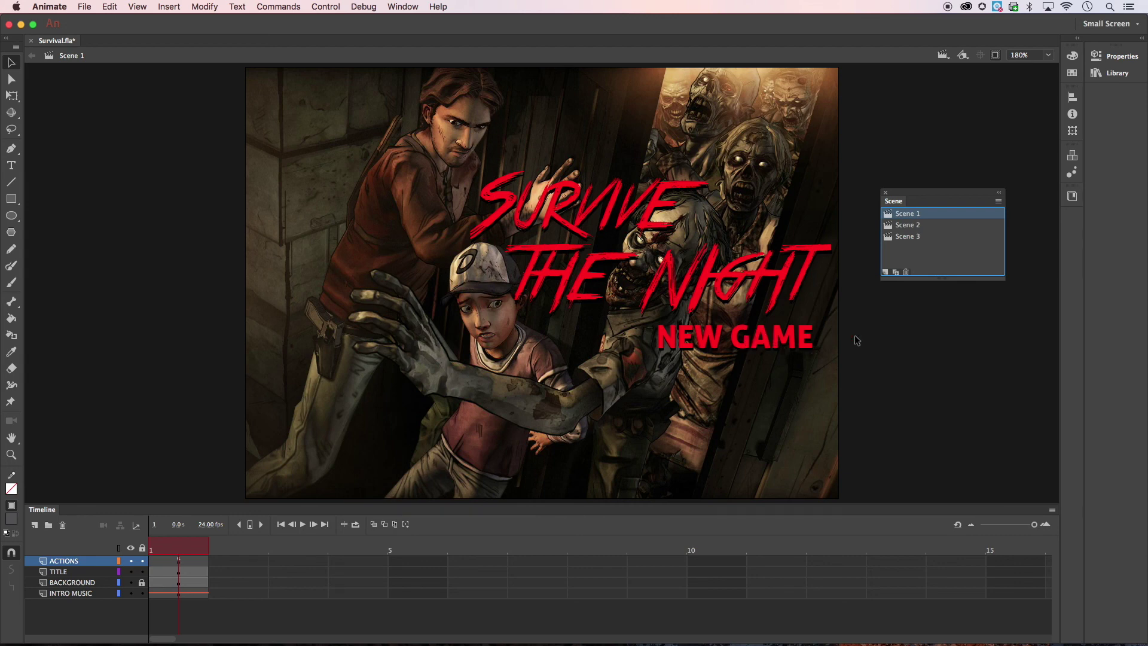
click(737, 342)
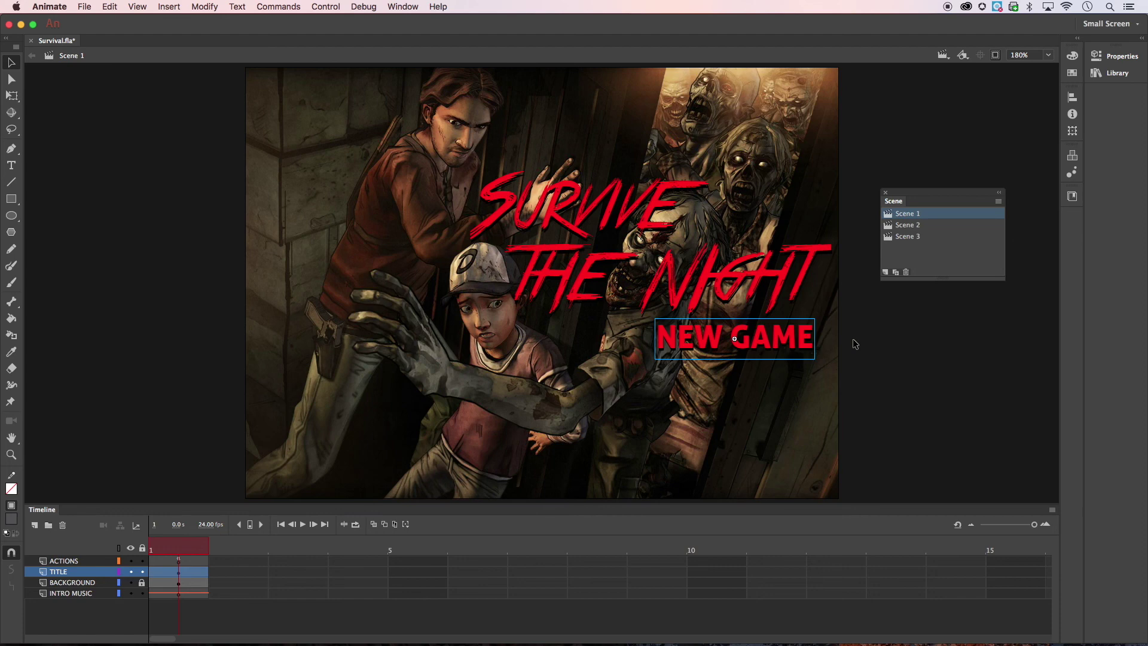
double_click(759, 343)
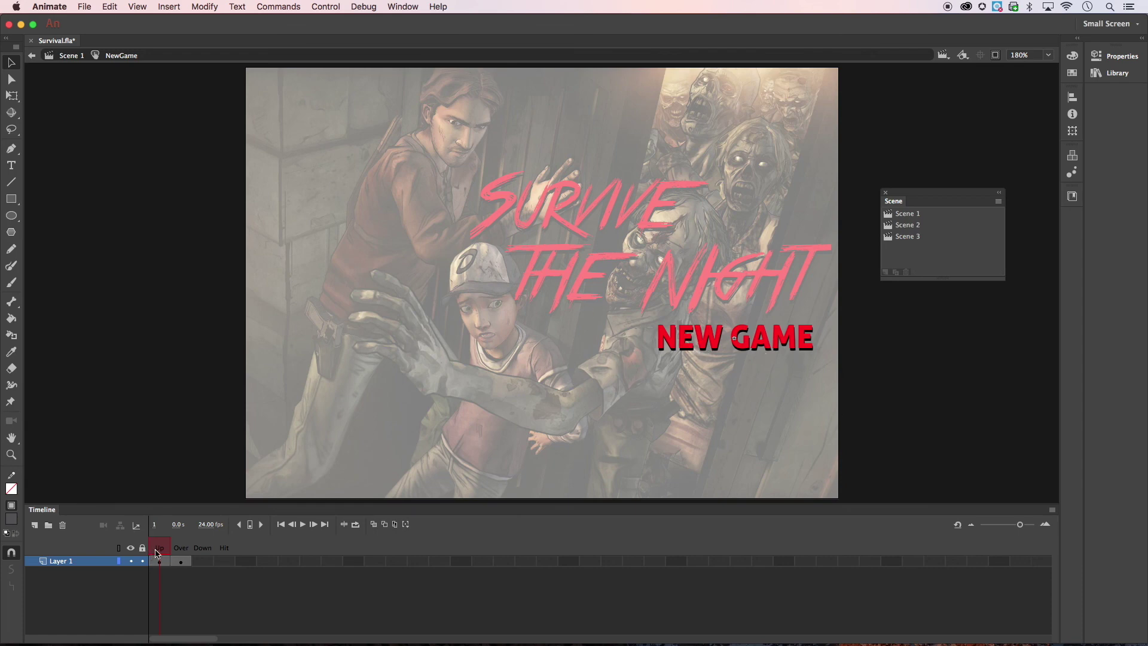
Step: Inspect the Up, Over, Down and Hit frames of the NewGame button and return to Scene 1
click(181, 560)
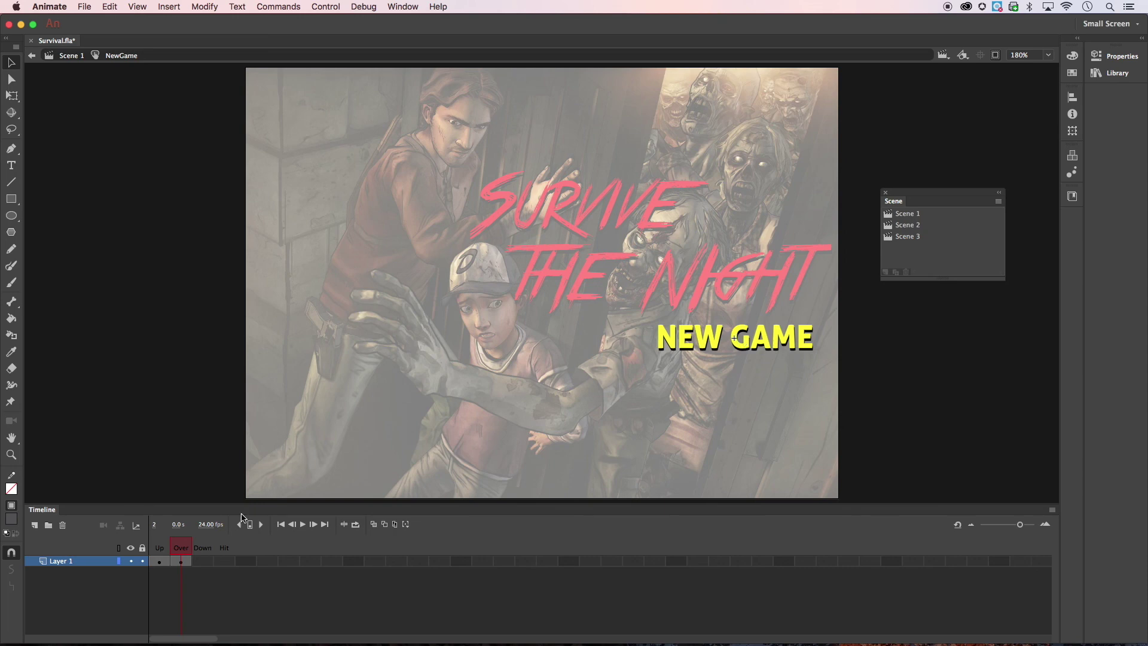
click(203, 561)
drag(216, 562, 223, 561)
click(177, 561)
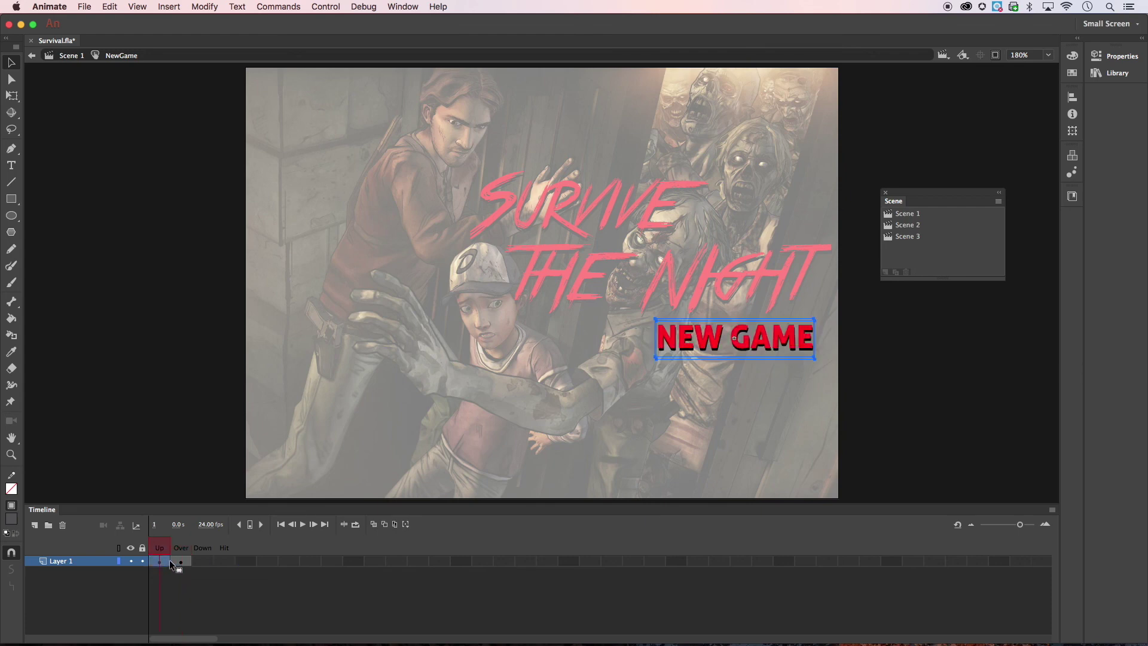
click(160, 561)
click(32, 56)
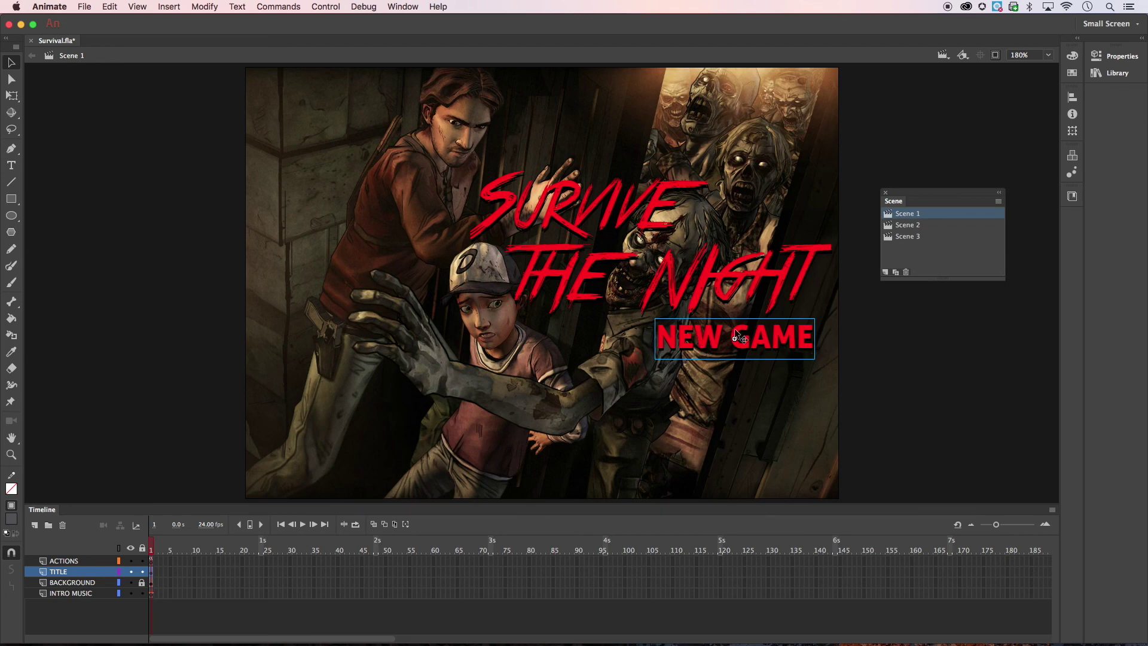
Step: Select the NEW GAME button on the stage and display the ActionScript categories in Code Snippets, clear of the button
click(870, 325)
click(782, 338)
click(390, 5)
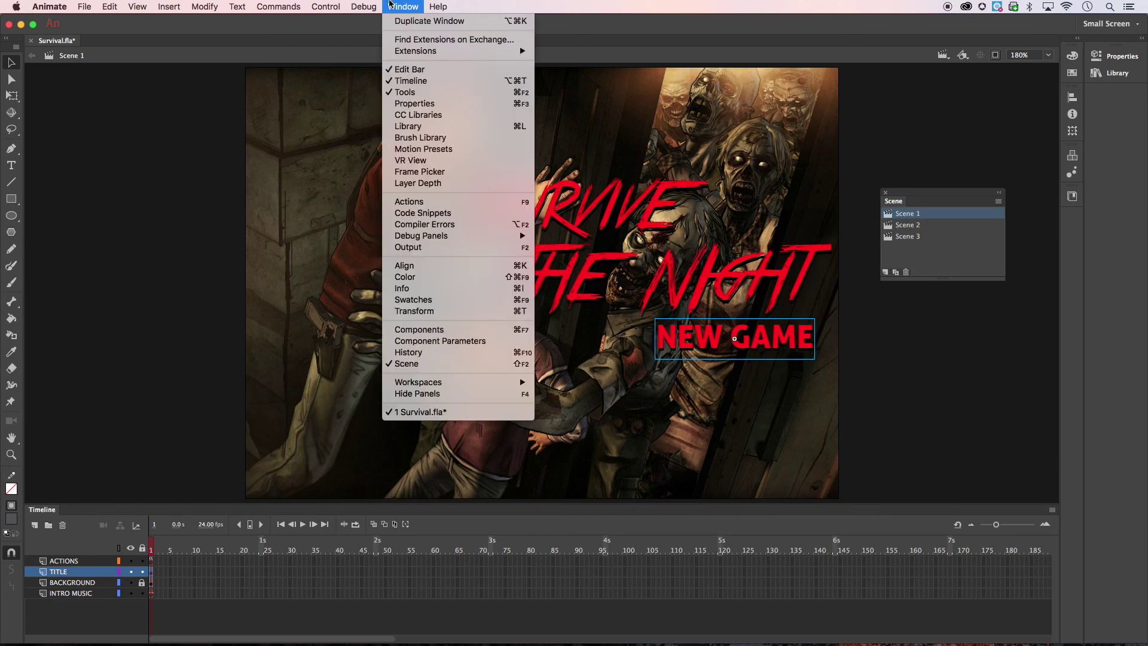
click(436, 218)
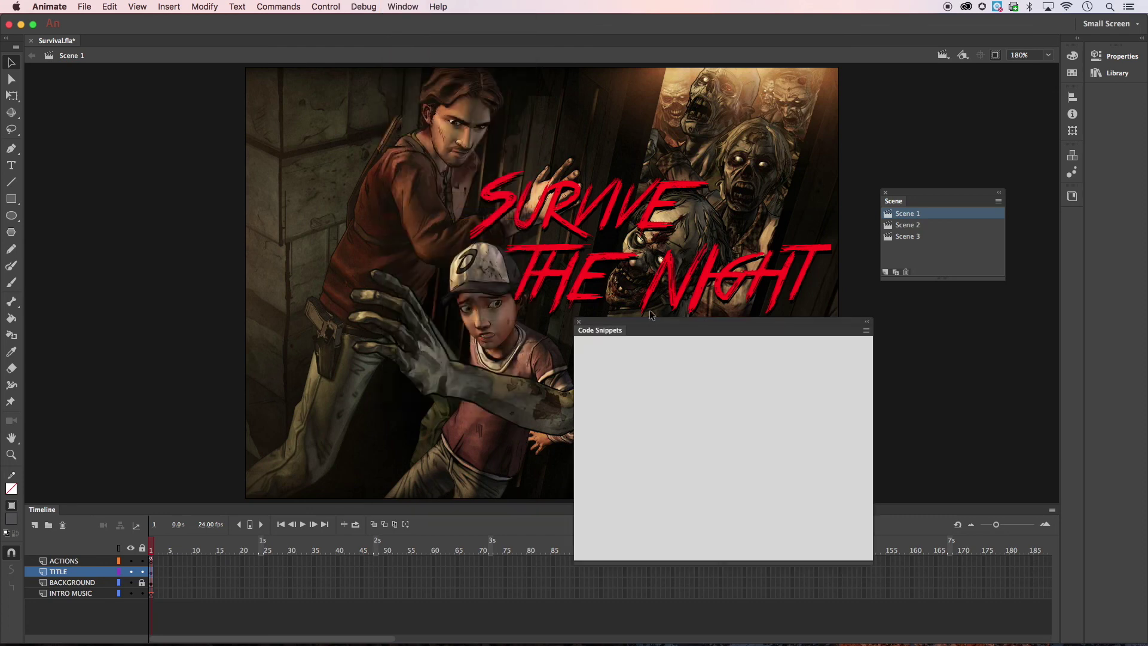
drag(670, 324, 298, 119)
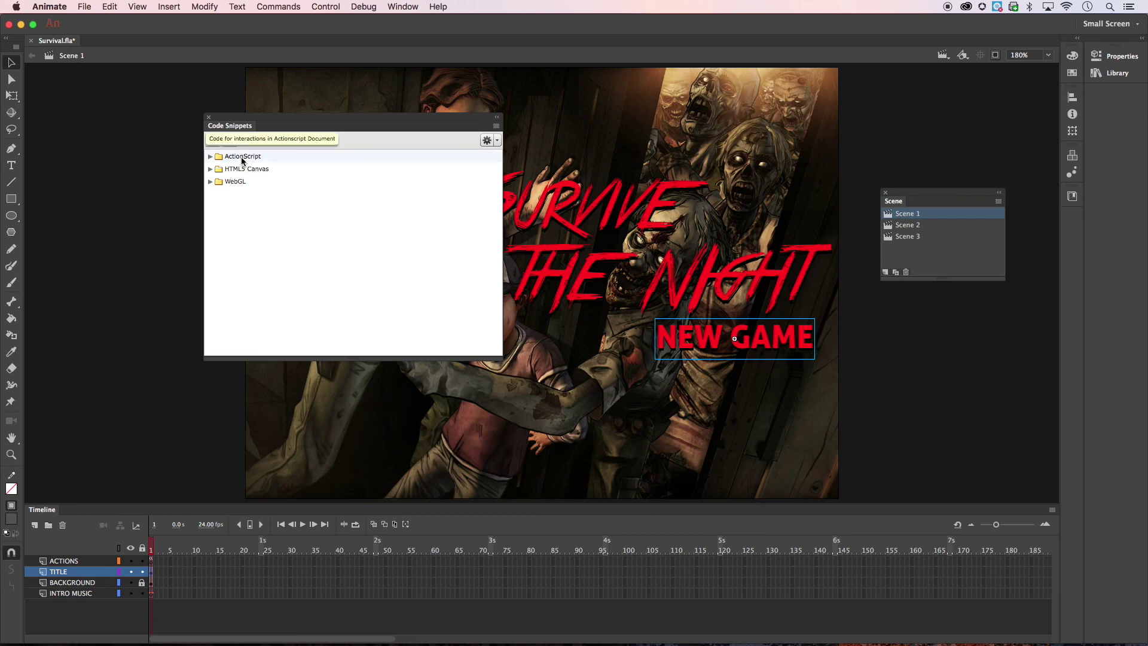
click(210, 158)
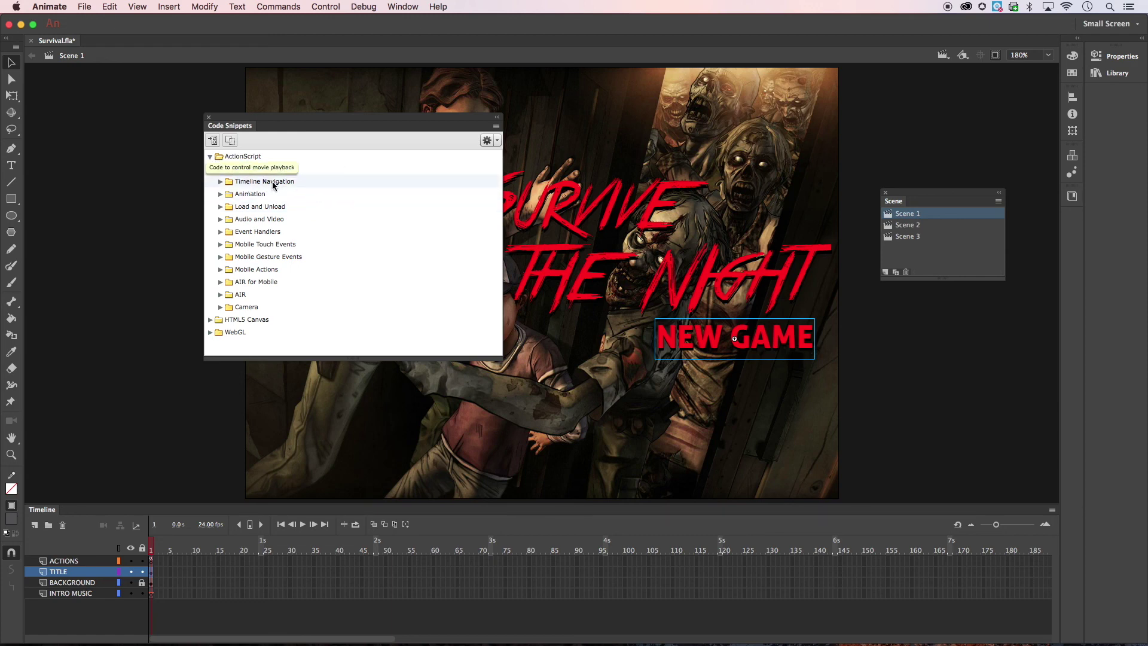
Step: Apply the Click to Go to Scene and Play snippet to the NEW GAME button, target "Scene 2" in its code, and close the code windows
click(221, 182)
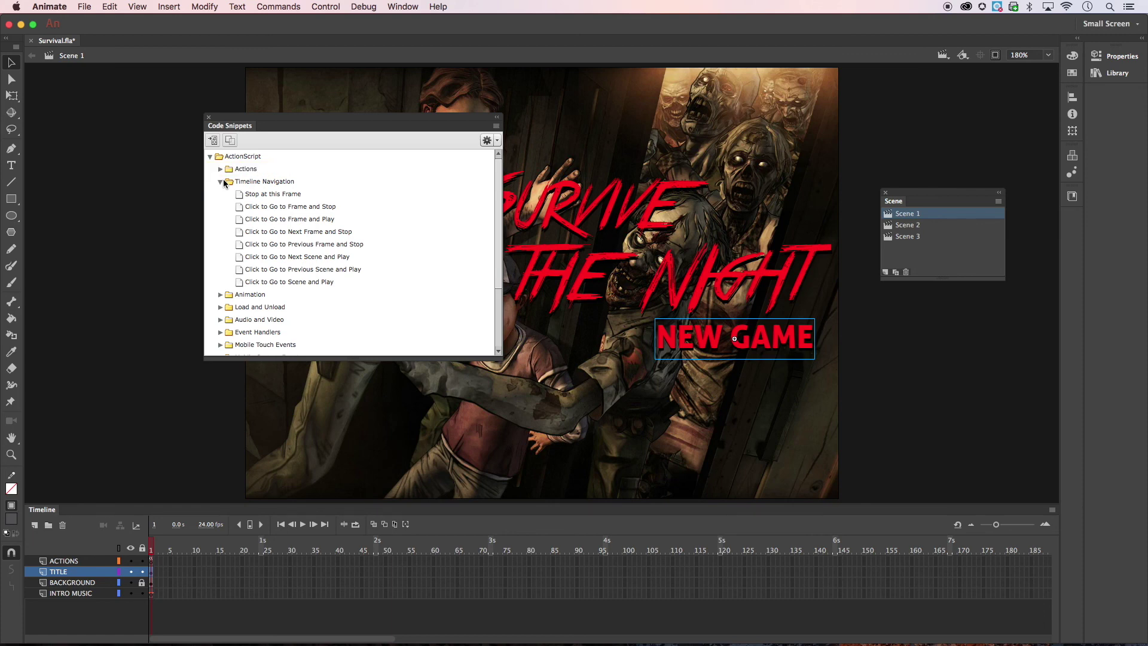
double_click(298, 282)
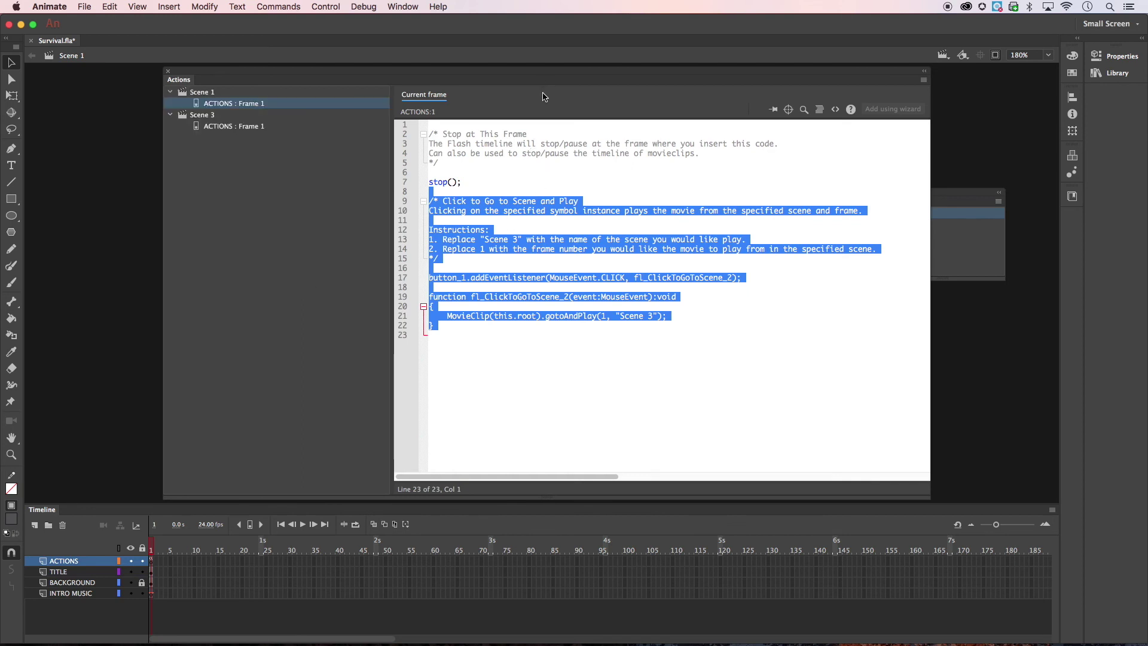
click(685, 313)
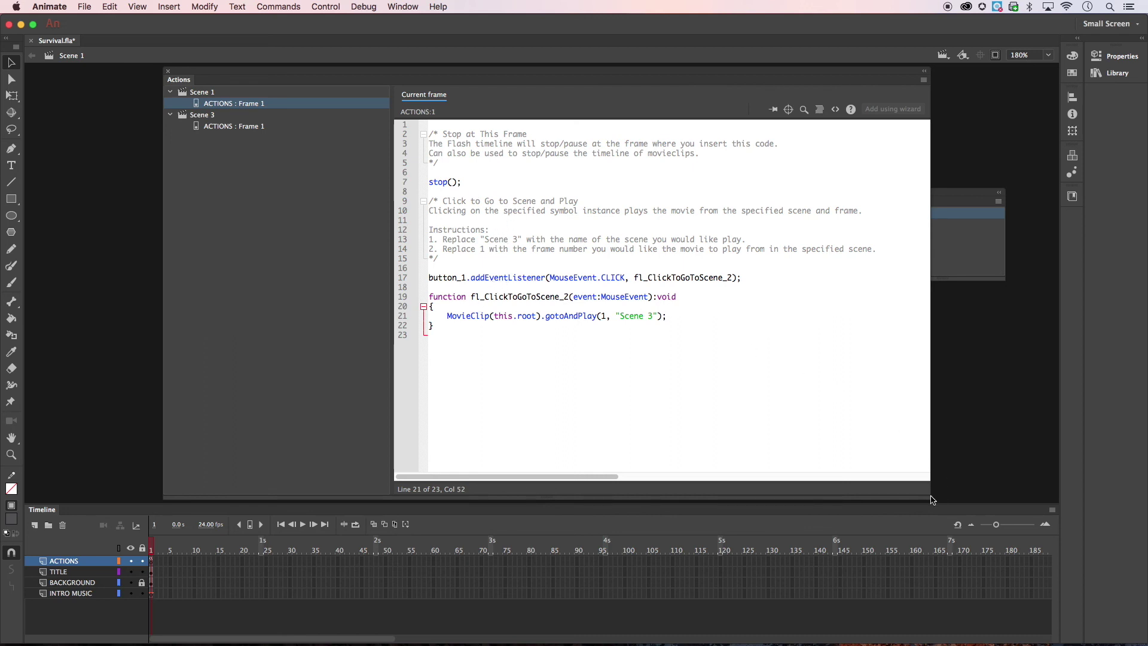
drag(929, 497, 772, 471)
drag(592, 73, 426, 56)
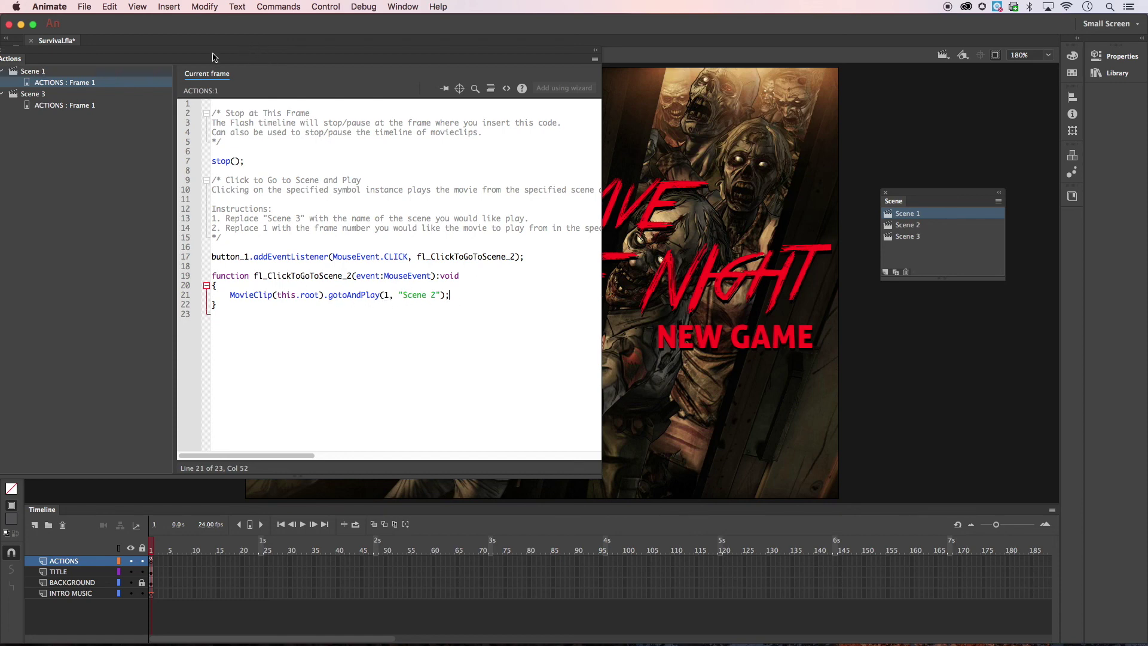
drag(109, 56, 244, 69)
click(123, 62)
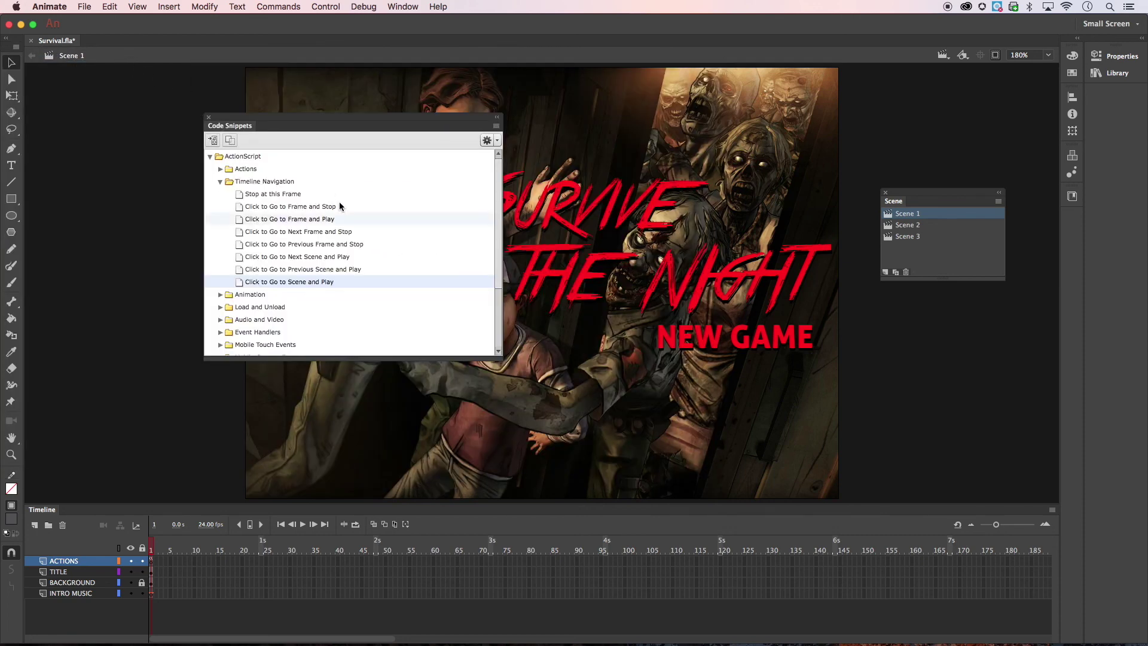
click(208, 117)
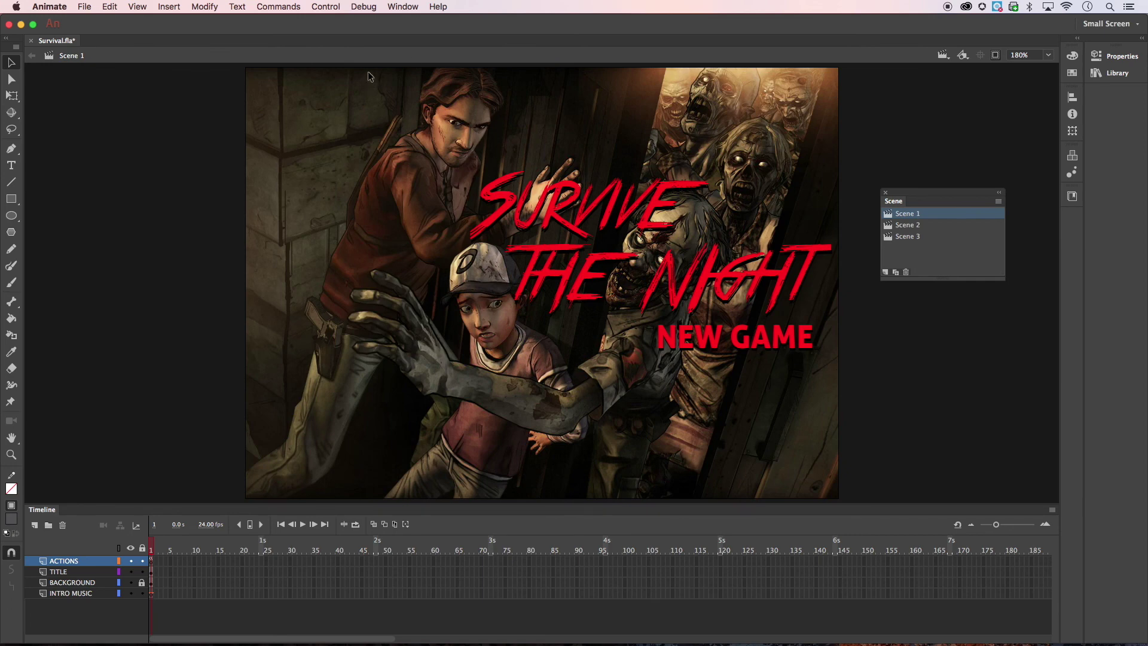
Step: Raise the sound volume and test the movie in an enlarged player window by starting a new game, closing the player when done
click(326, 7)
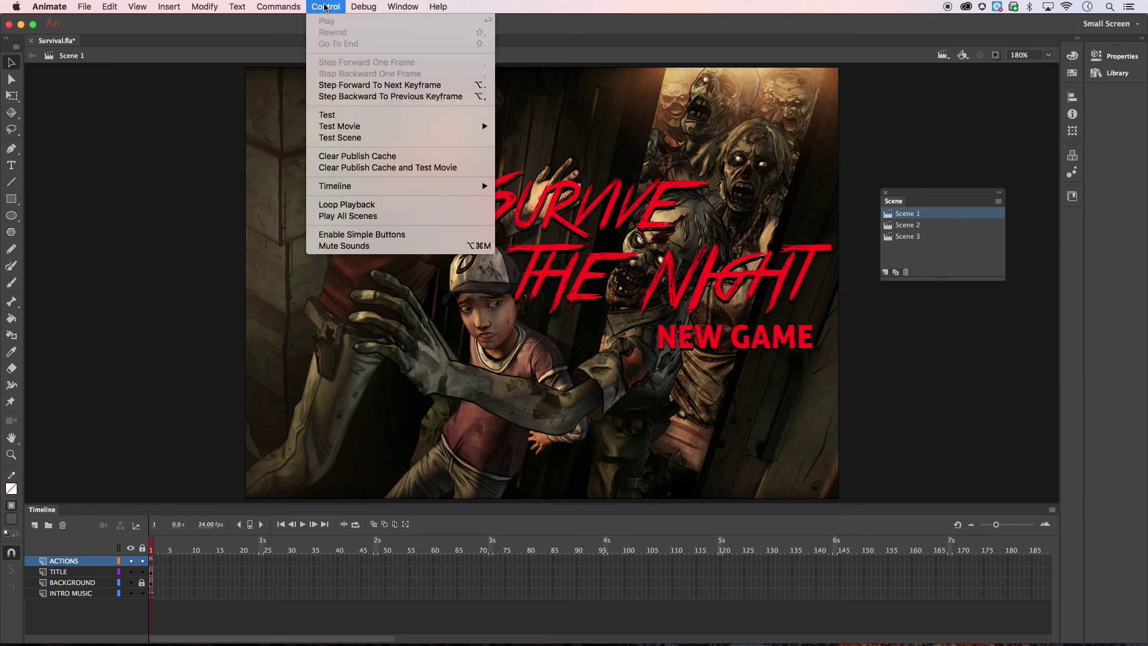
click(326, 7)
key(XF86AudioRaiseVolume)
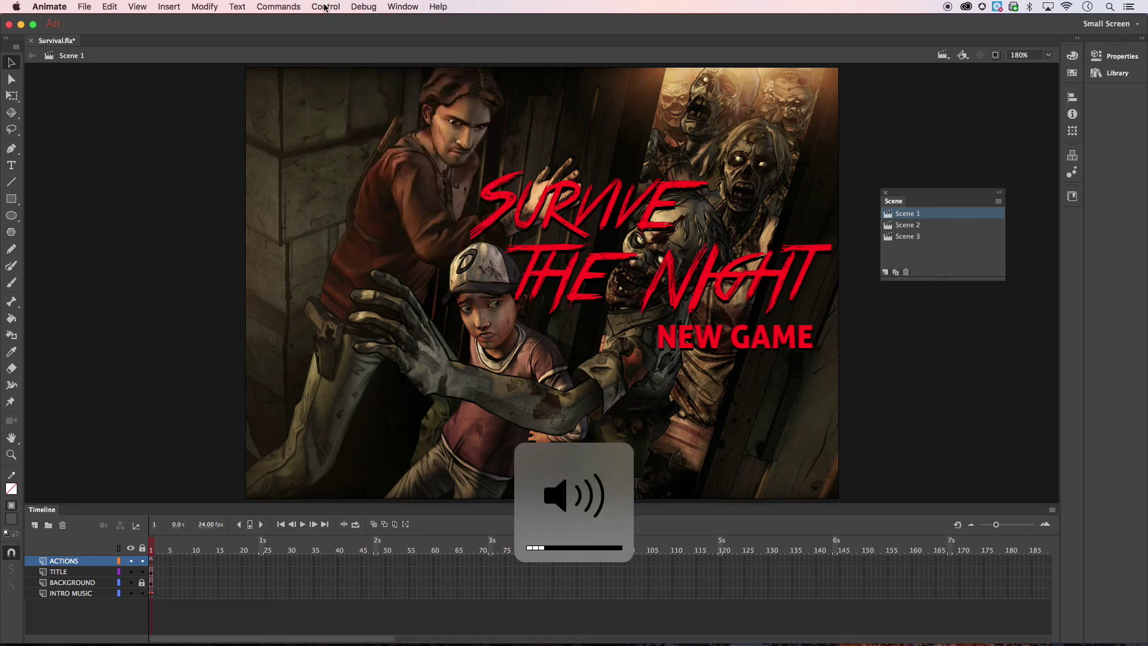
key(XF86AudioRaiseVolume)
click(326, 7)
click(329, 112)
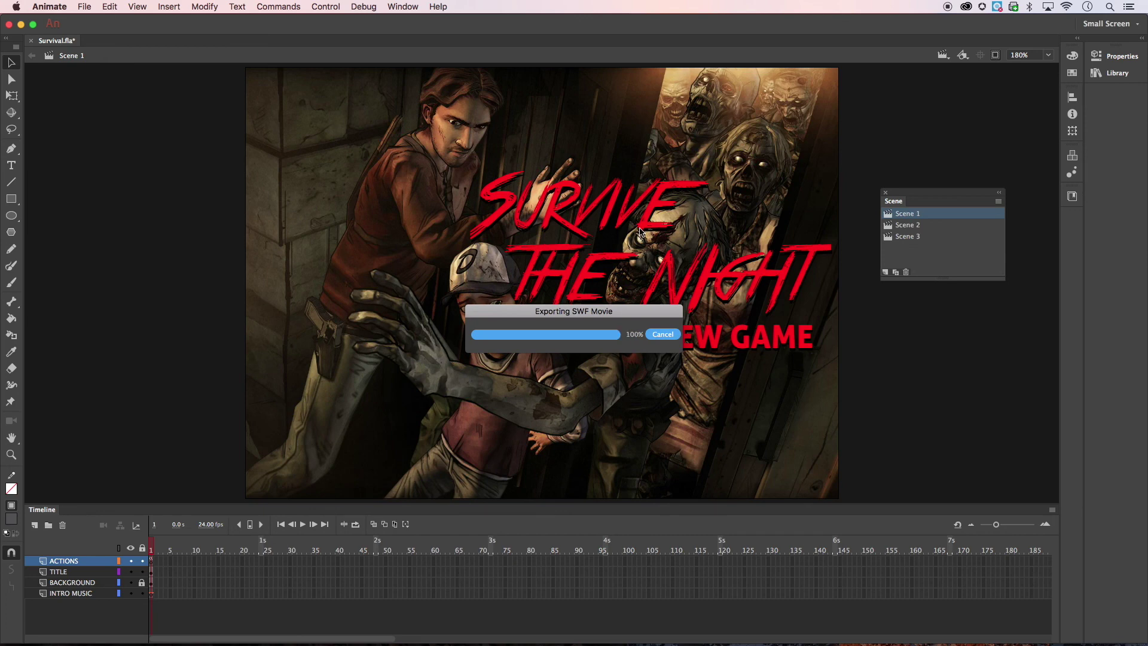
drag(643, 192, 589, 78)
drag(680, 329, 863, 466)
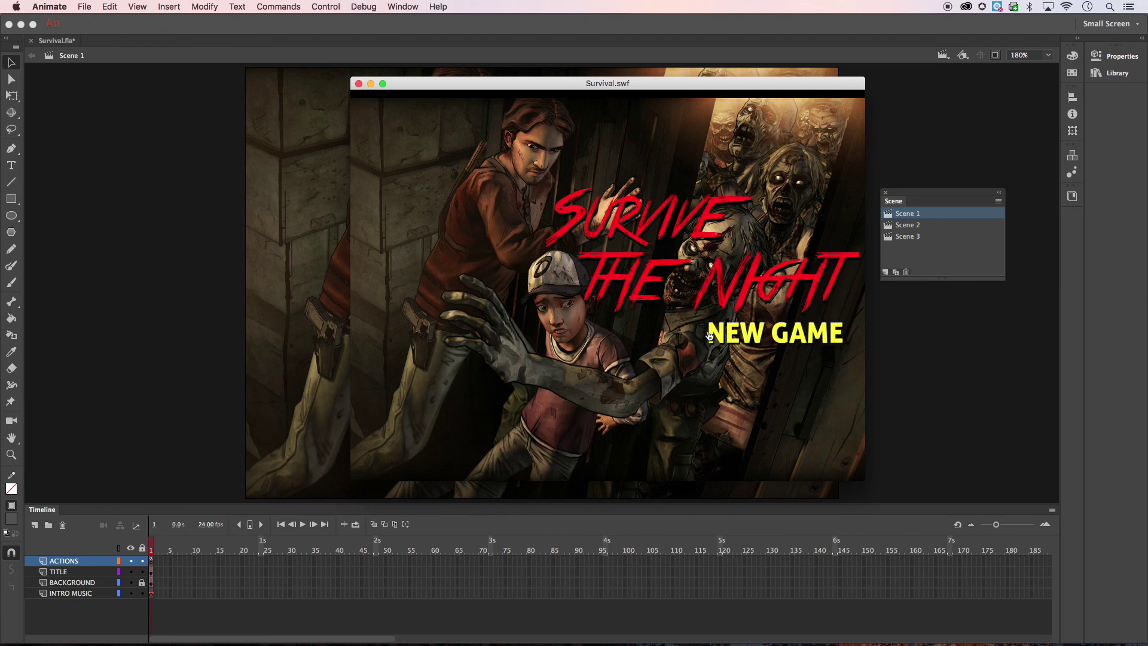
click(757, 336)
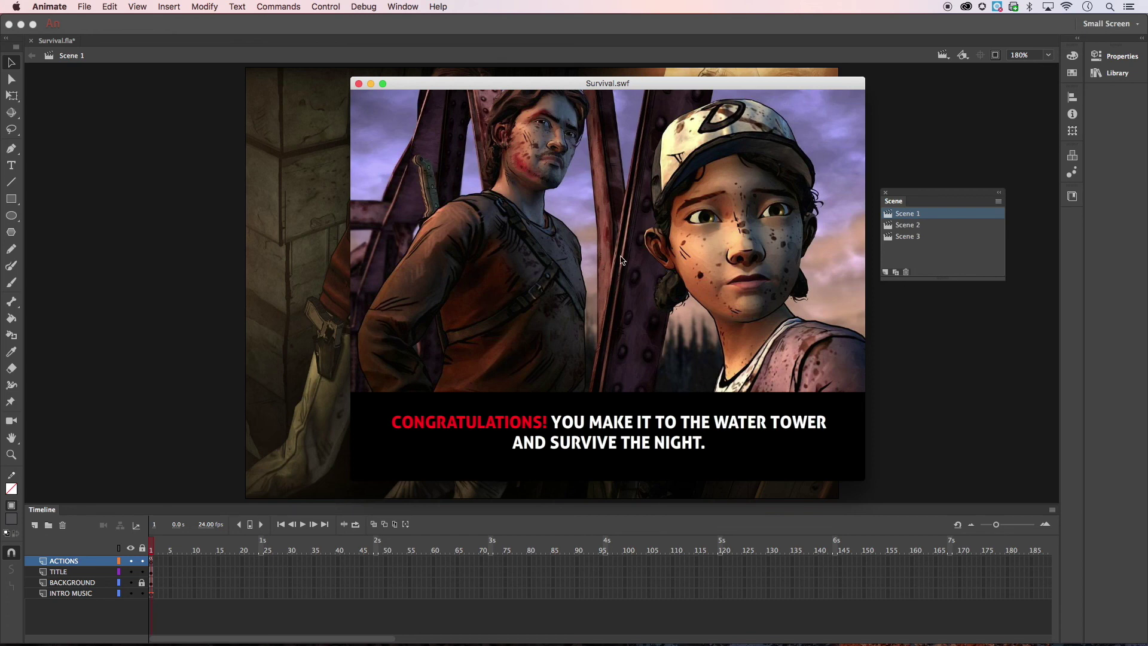
click(359, 85)
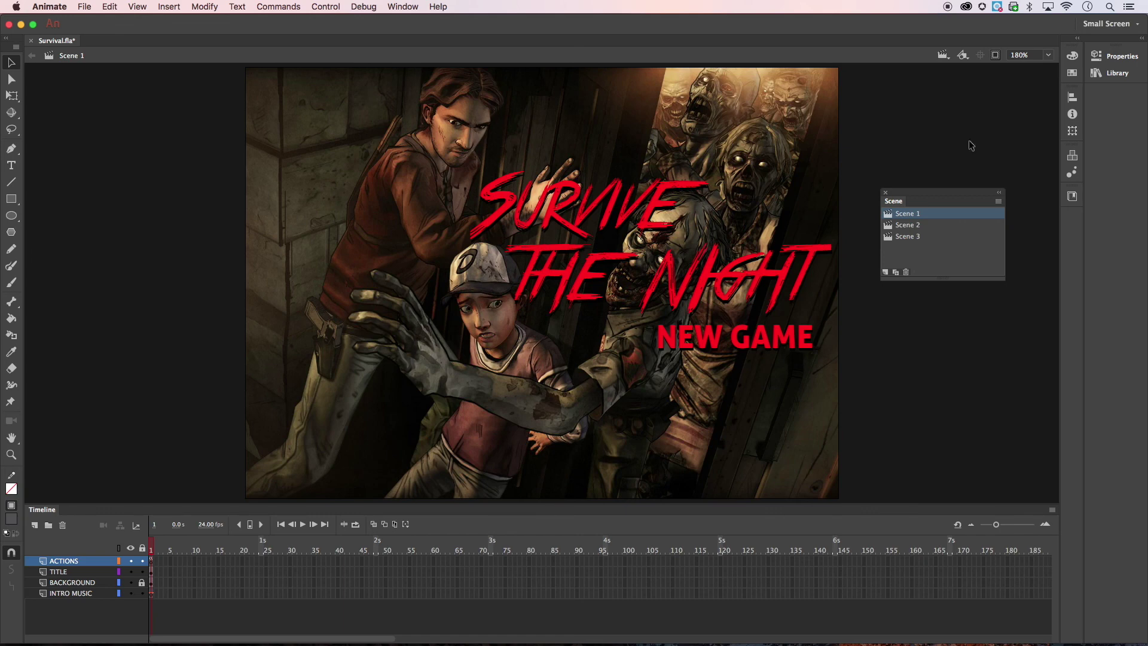
Step: Add the stop(); action to frame 1 of the ACTIONS layer in Scene 2 and close the code window
click(909, 237)
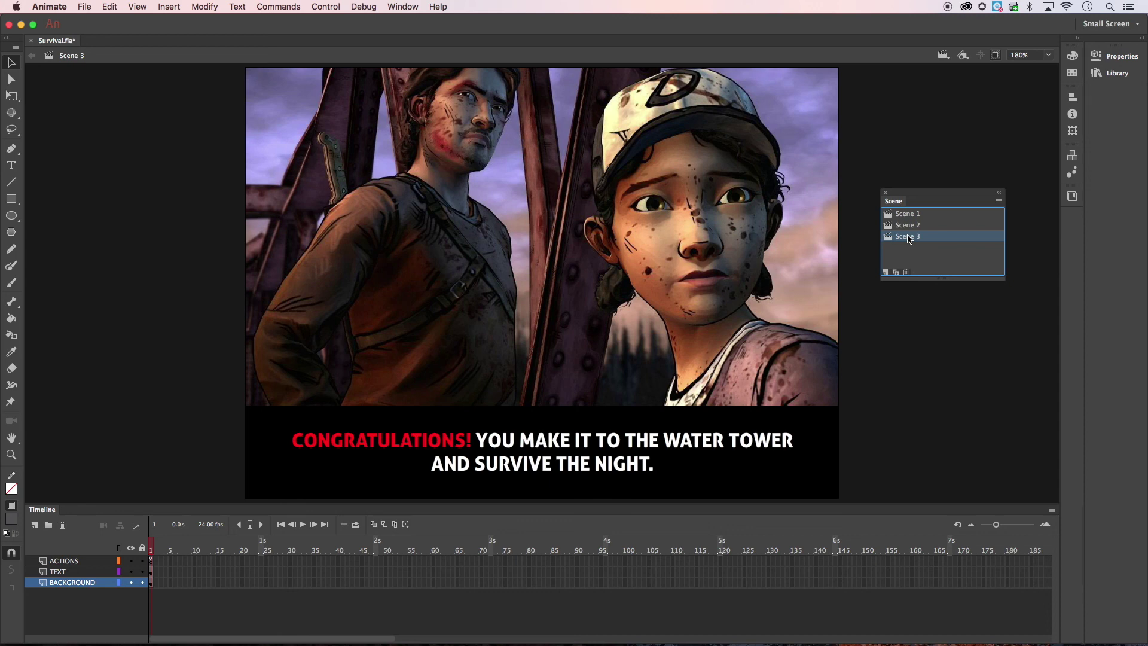
click(916, 229)
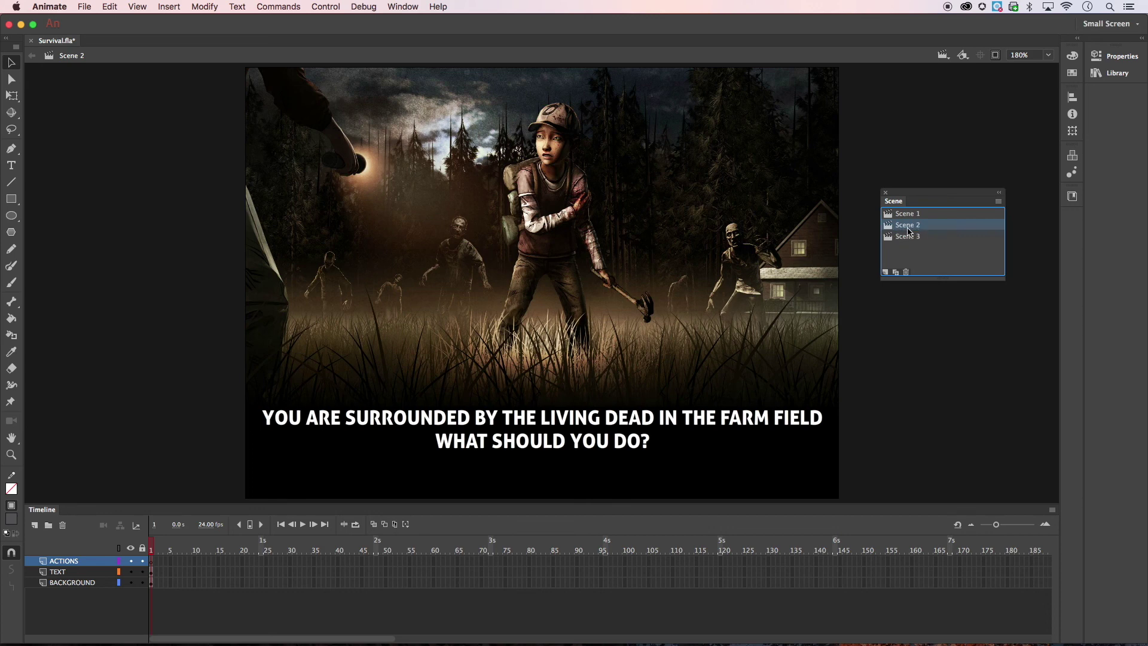
click(150, 564)
drag(996, 525, 1026, 525)
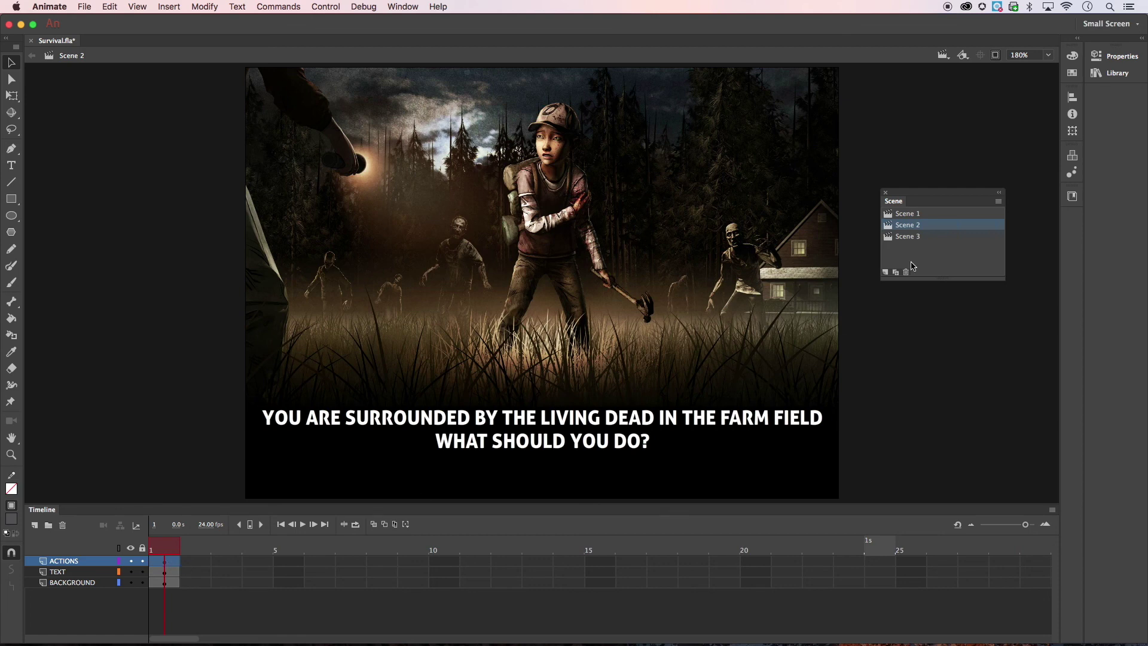
right_click(169, 561)
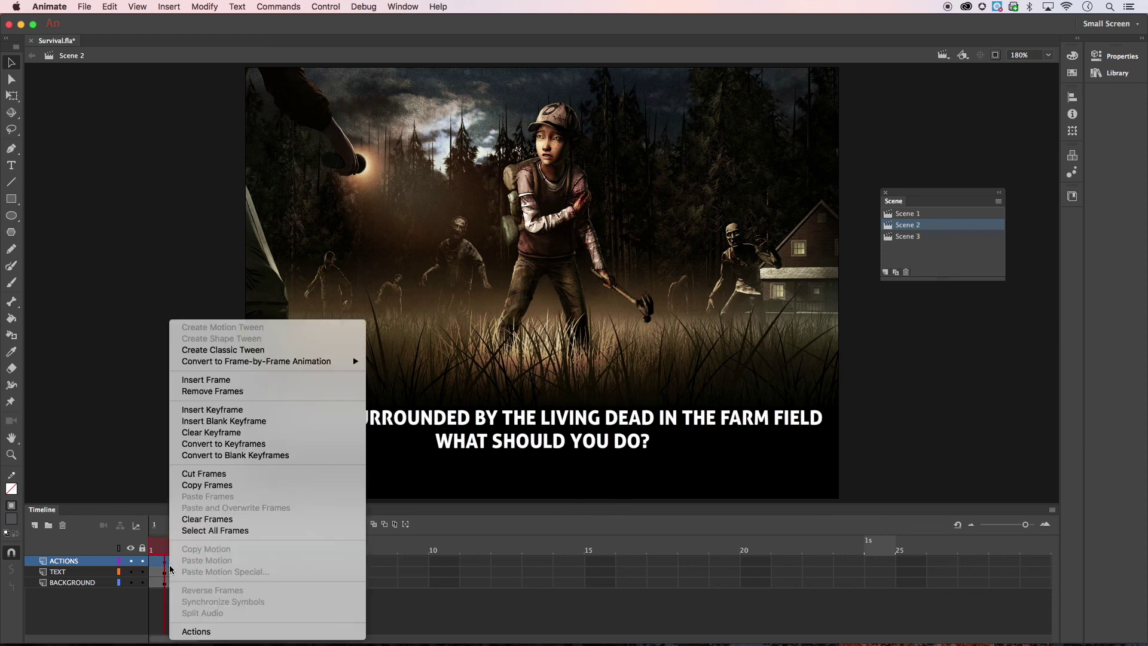
click(197, 632)
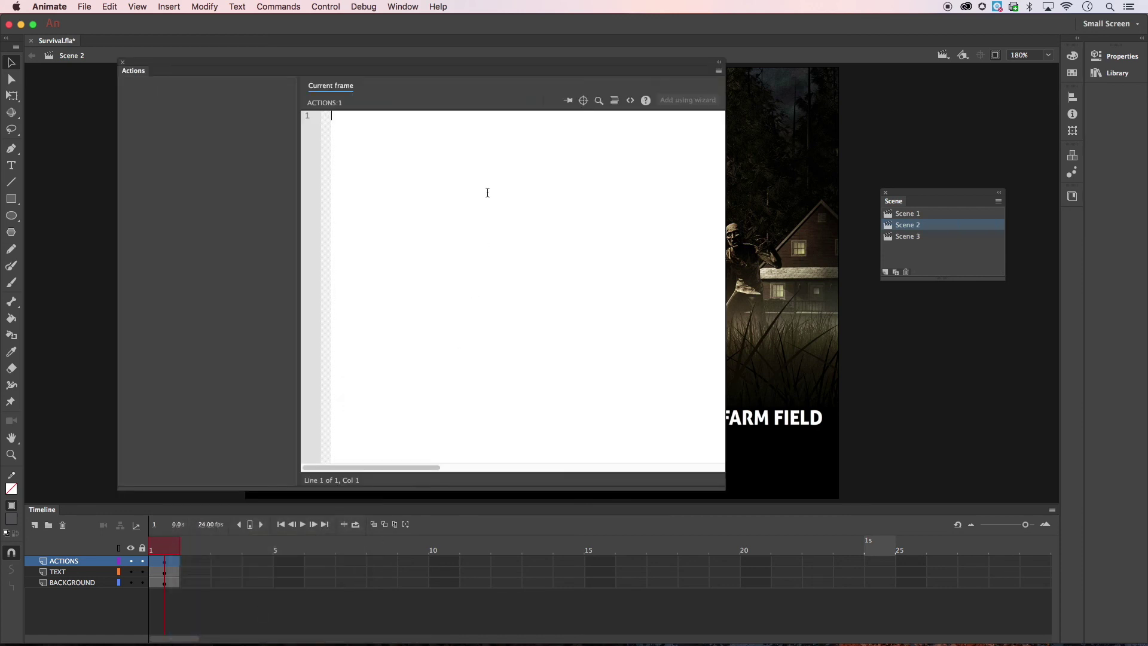
text(stop())
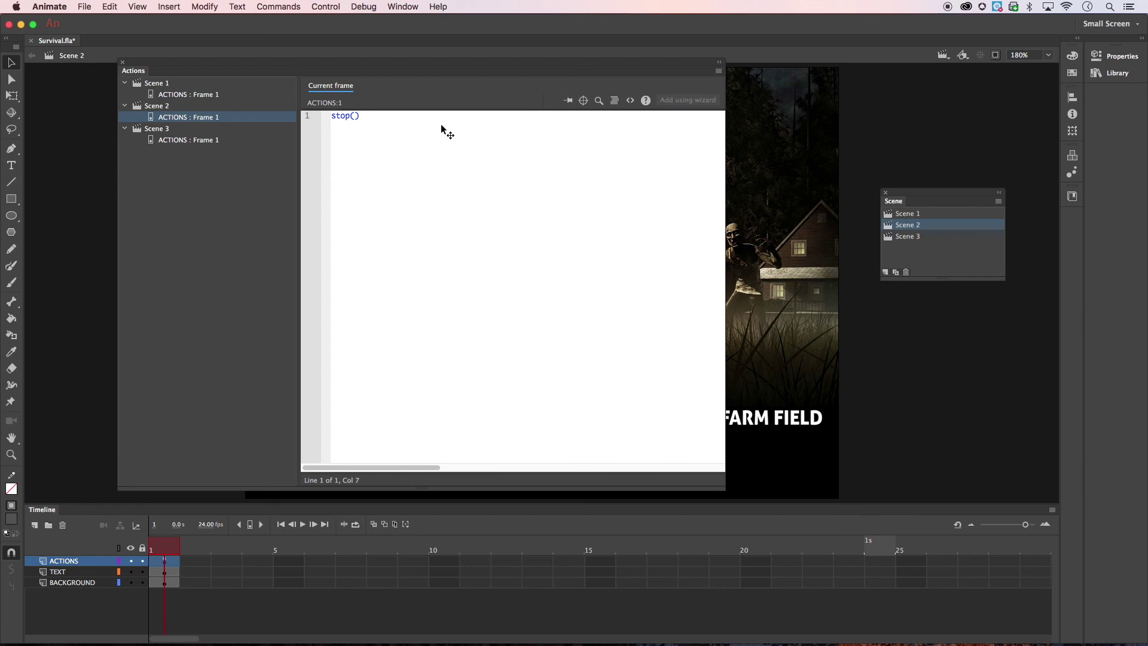
text(;)
click(124, 66)
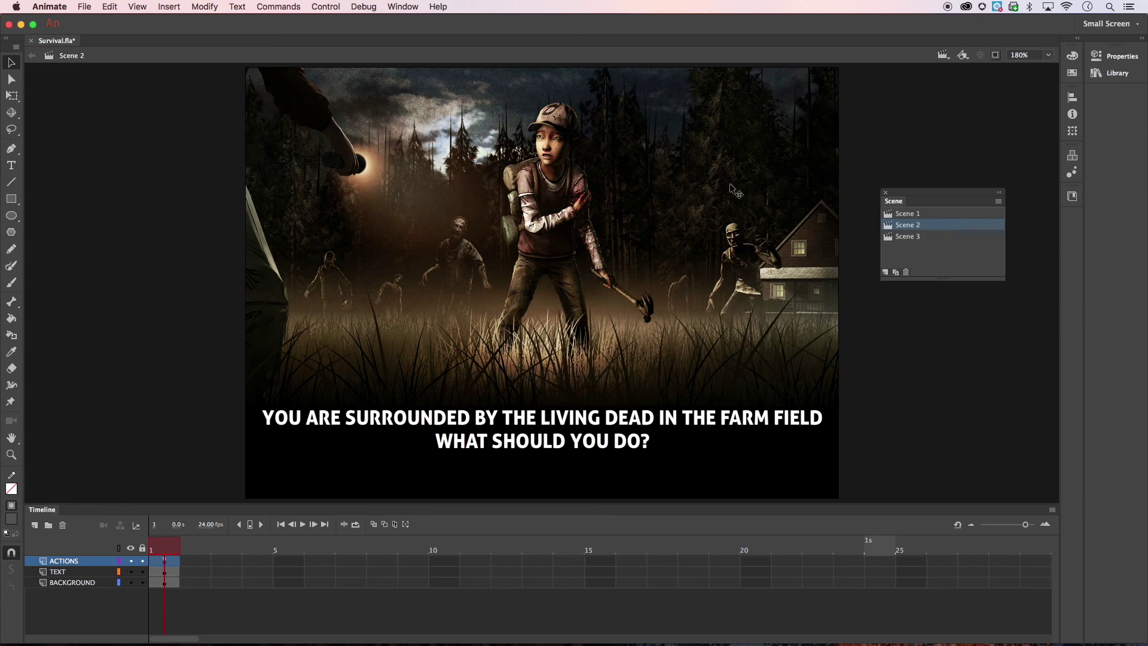
Step: Test the NEW GAME button in the exported movie, and glance at Scene 3 before returning to Scene 2
click(326, 6)
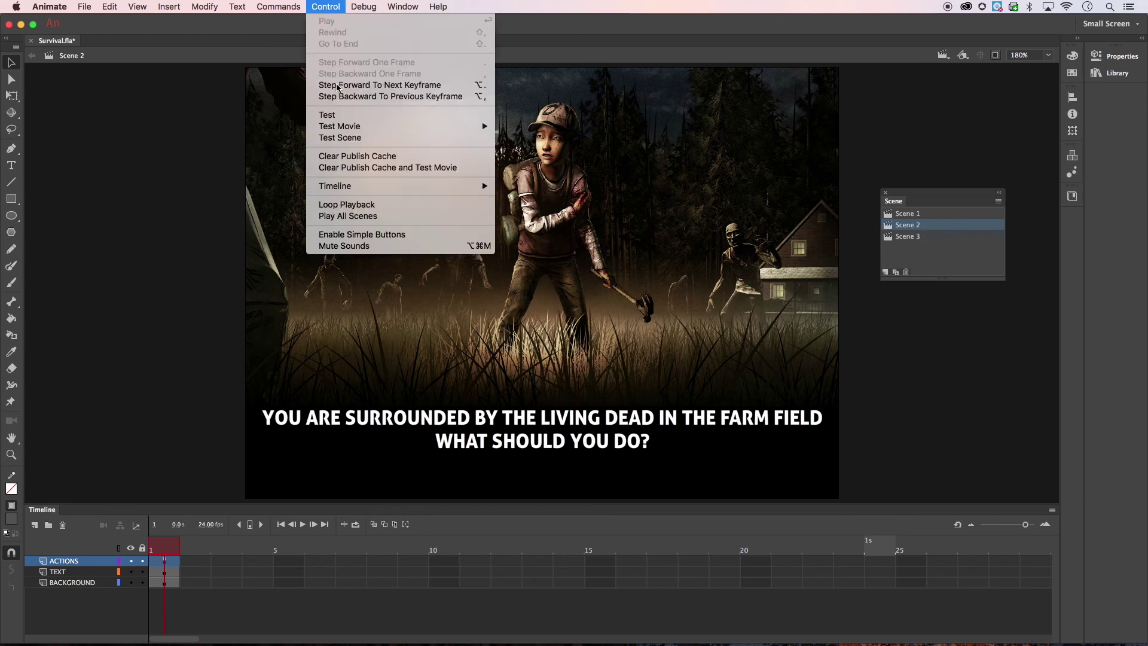
click(336, 116)
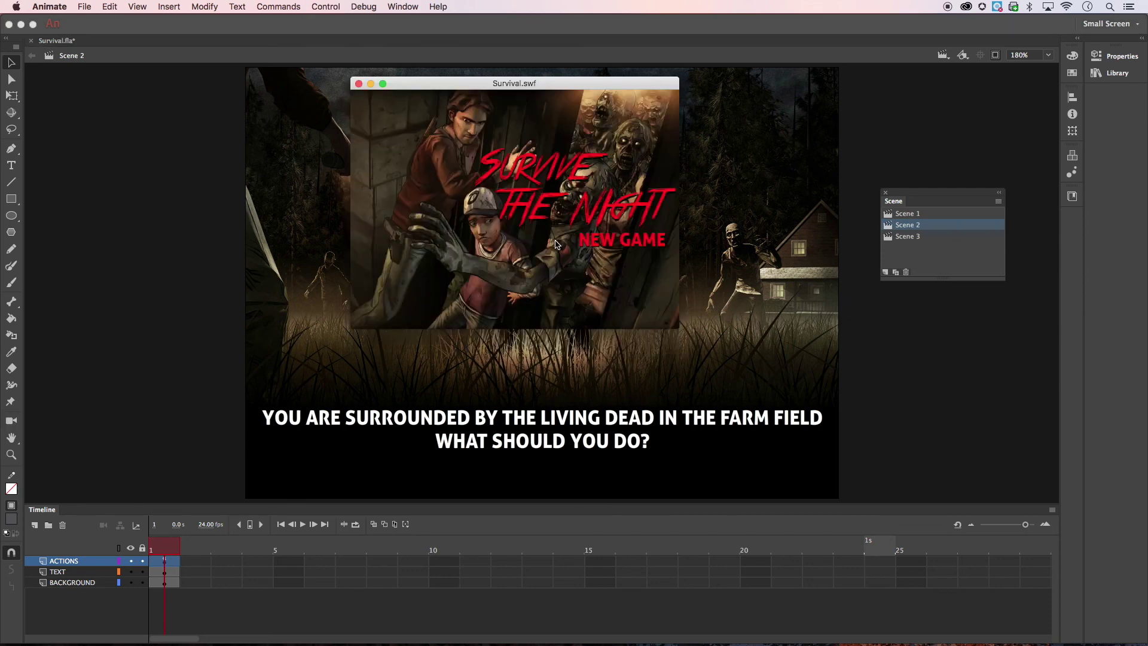
click(602, 244)
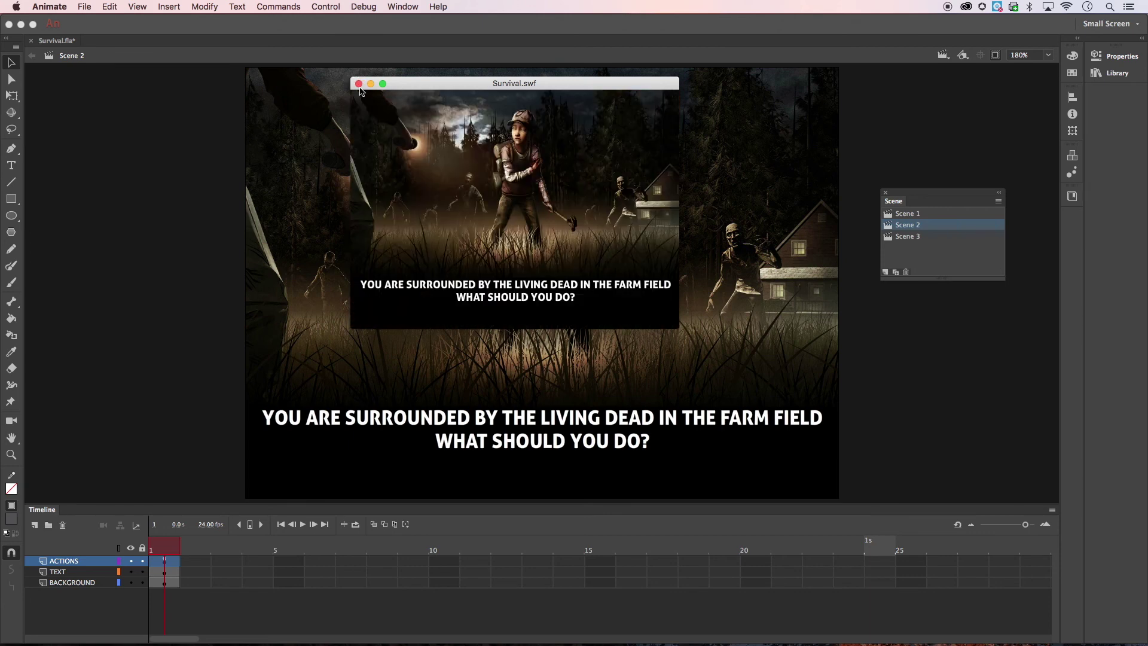
click(359, 85)
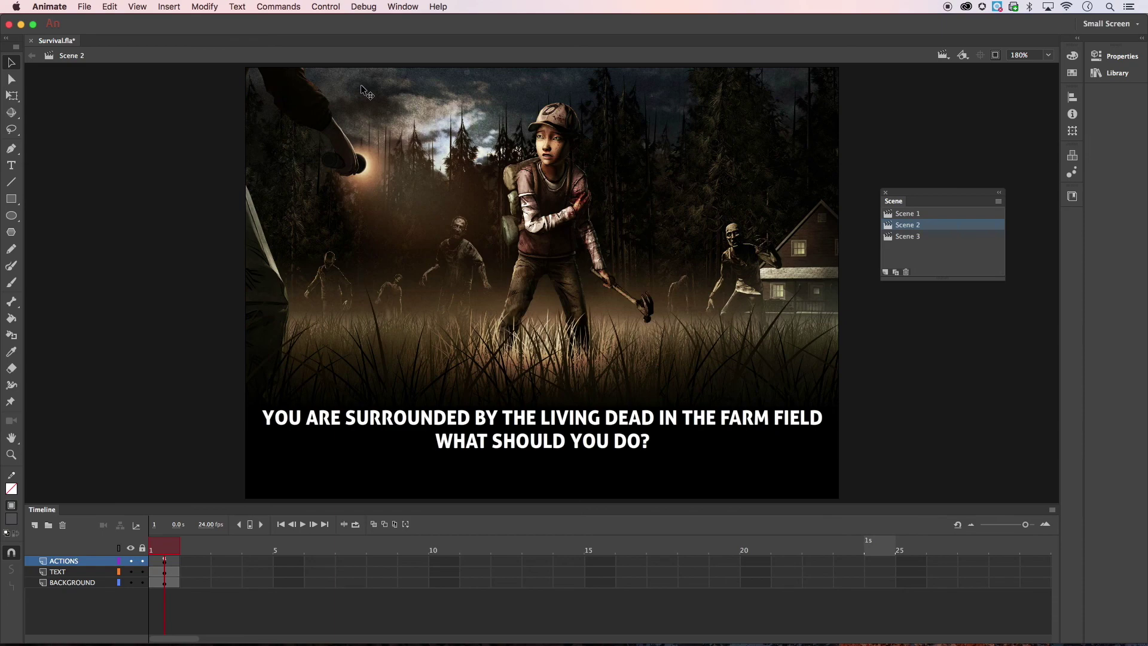
click(894, 237)
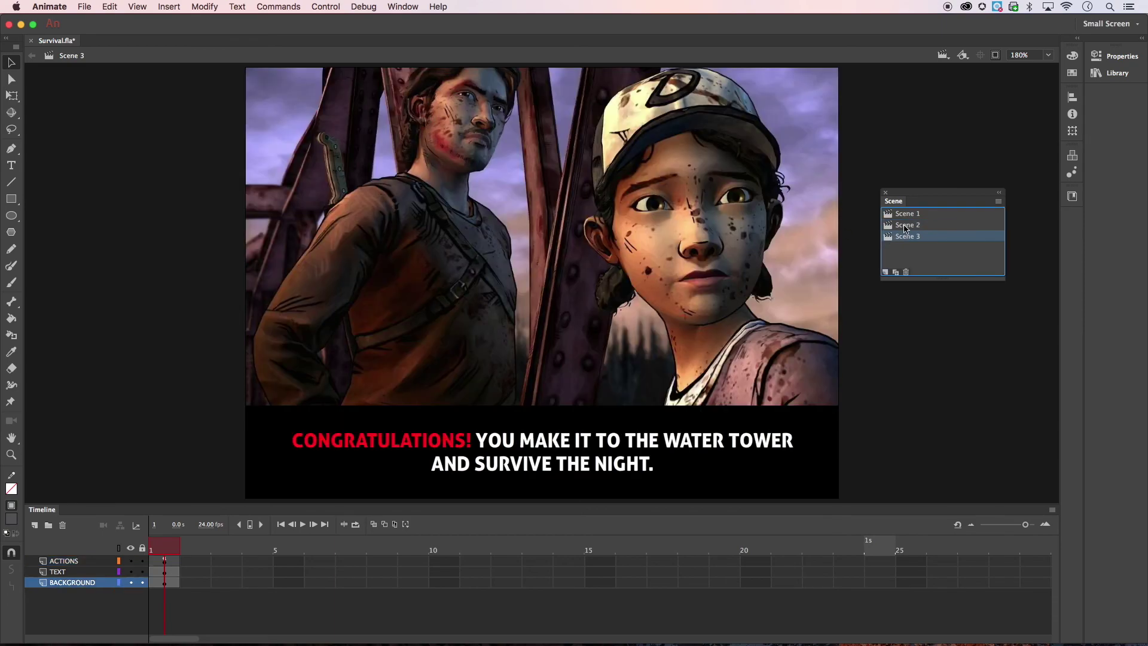
click(905, 228)
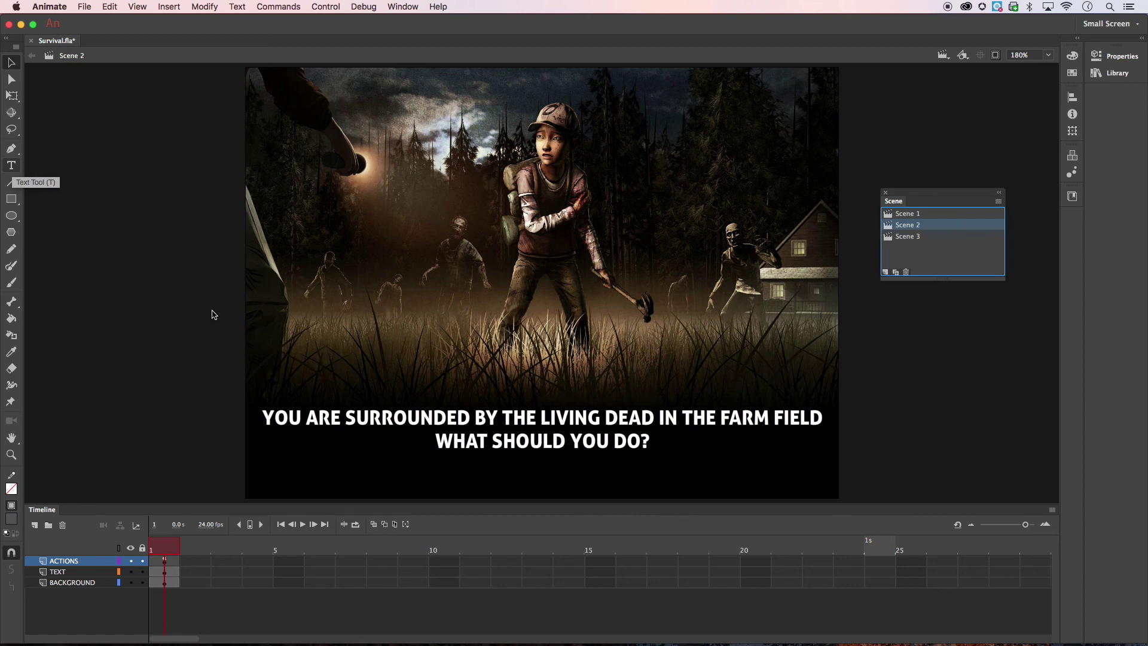
Step: Add the text "GO TO WATER TOWER" beneath the "WHAT SHOULD YOU DO?" line in Scene 2
key(t)
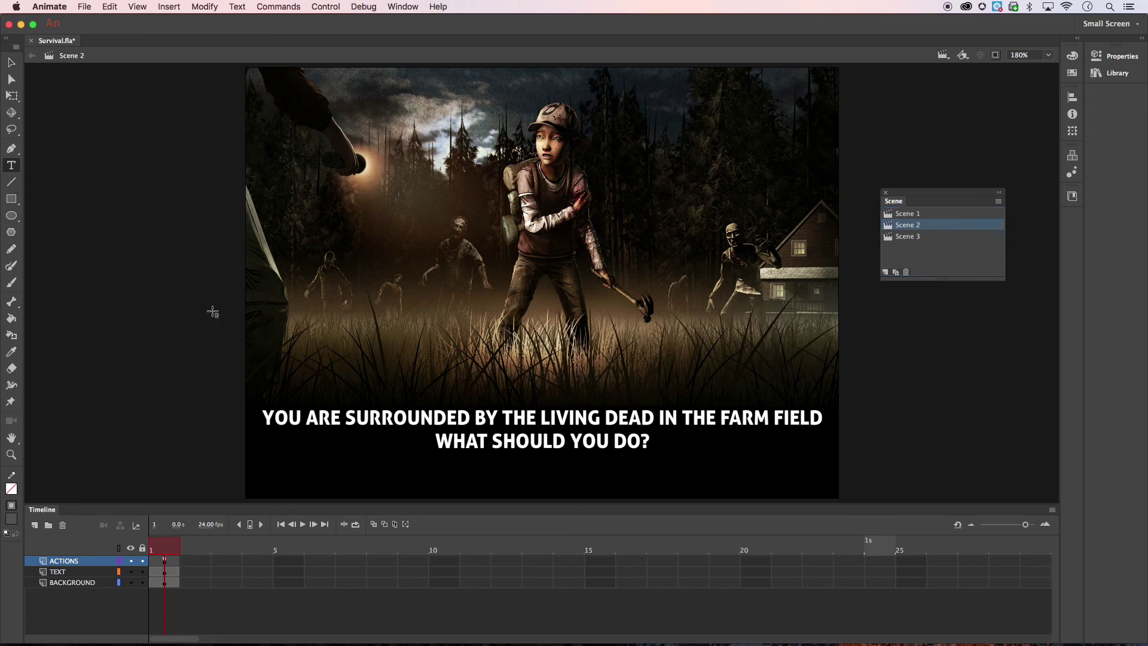
drag(110, 246, 226, 357)
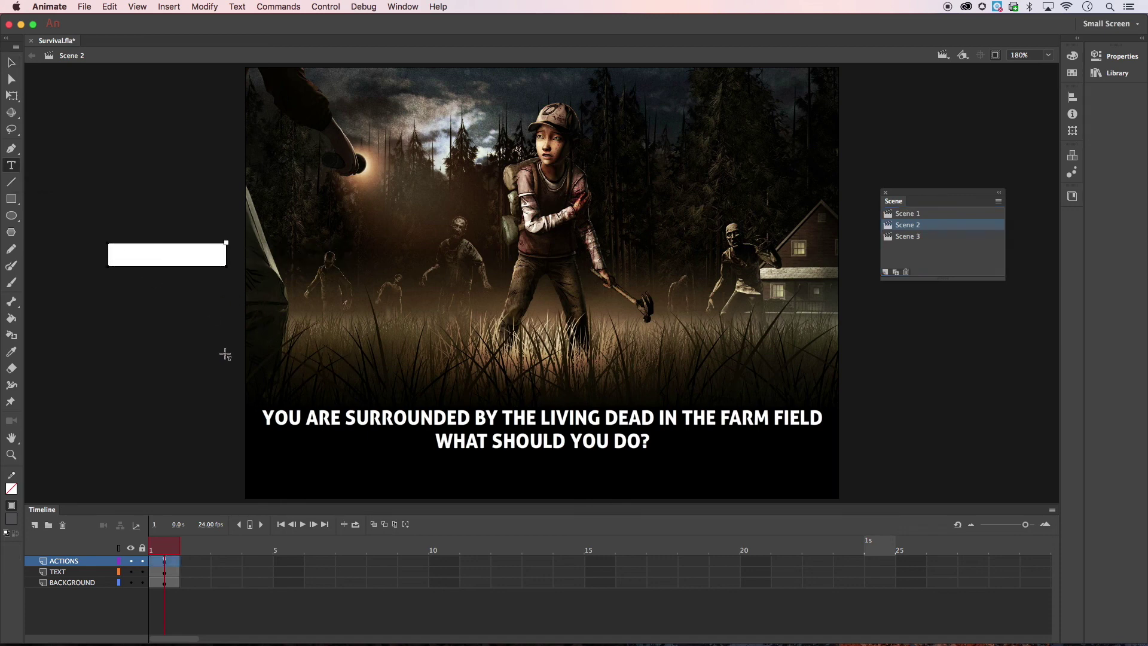
key(Escape)
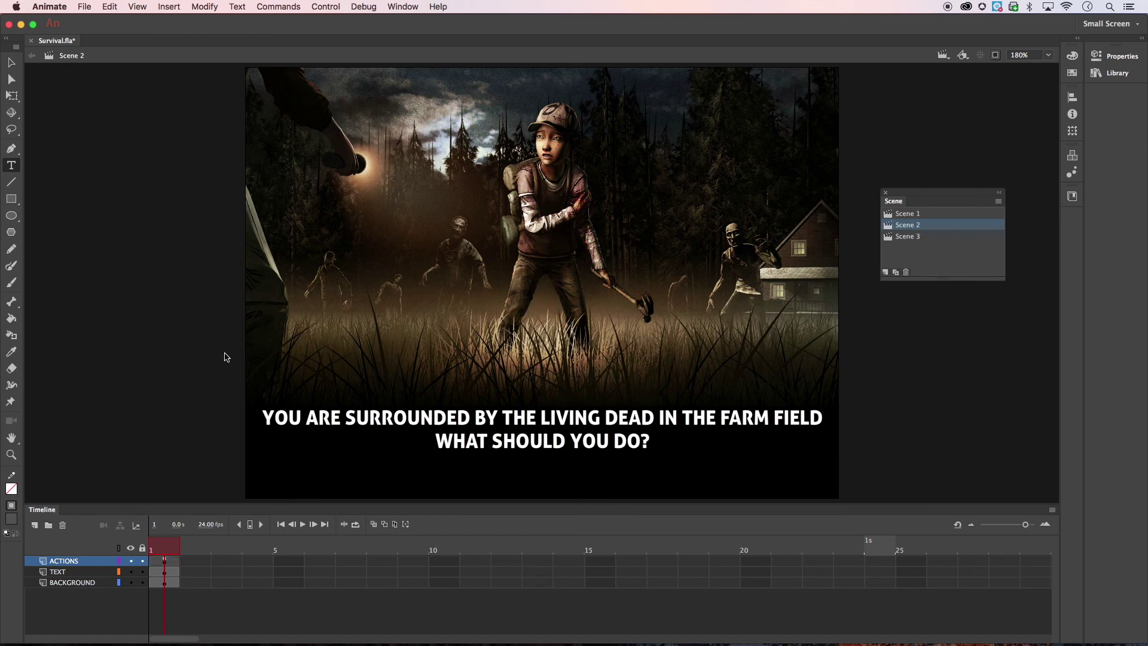
click(585, 481)
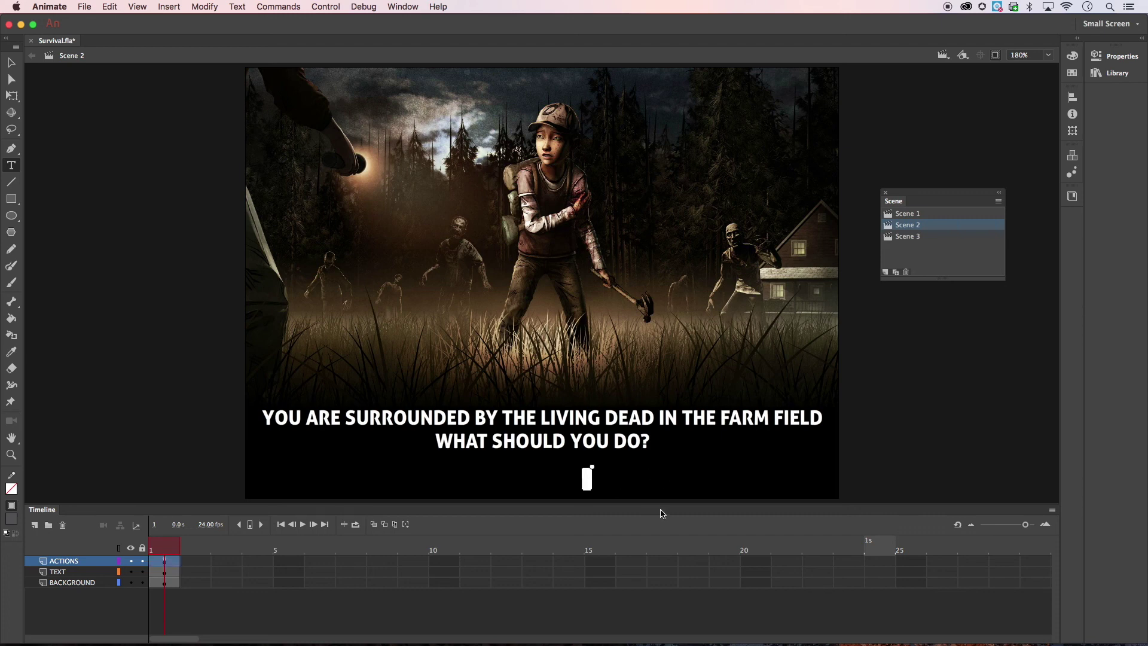
text(GO TO W)
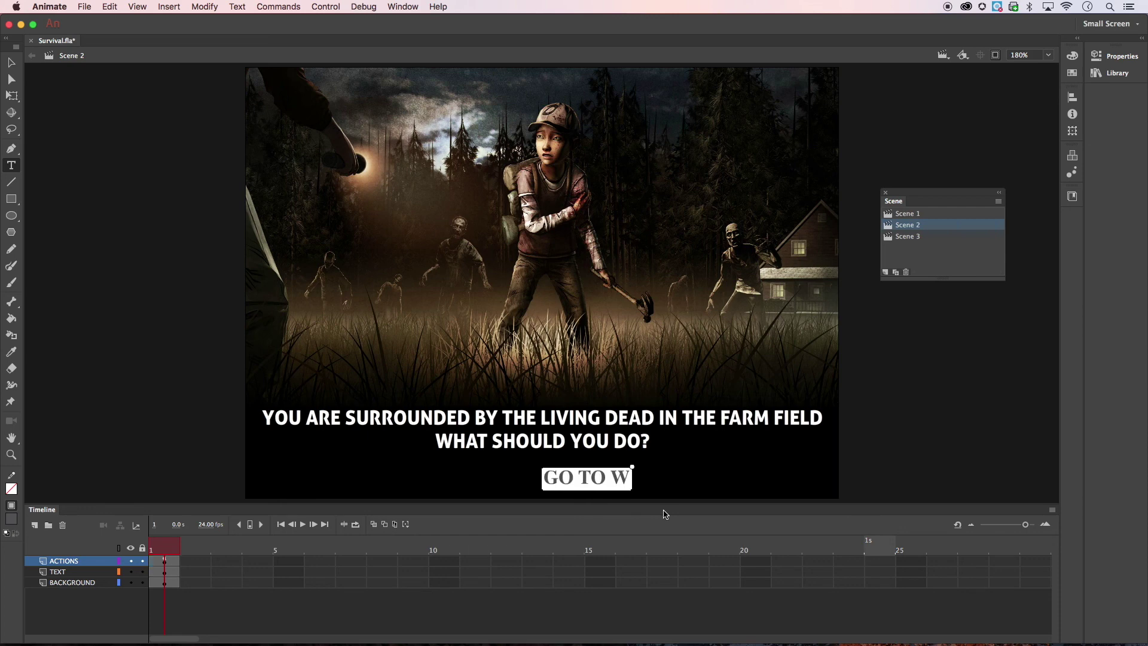
text(ATER TOWER)
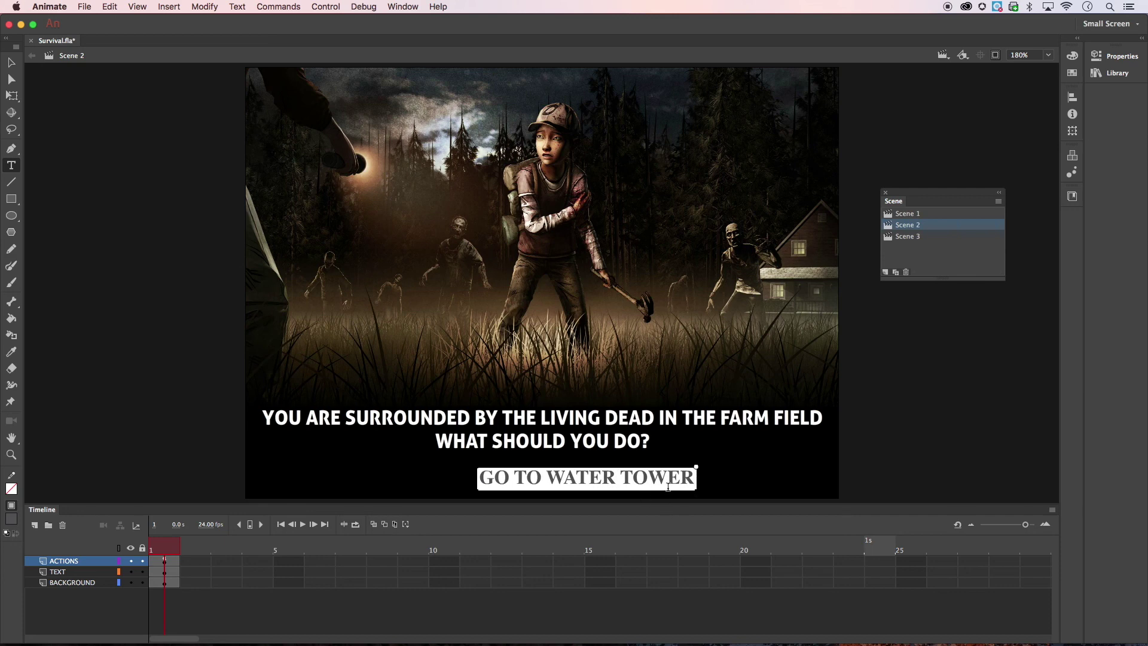
drag(693, 476, 482, 476)
click(694, 478)
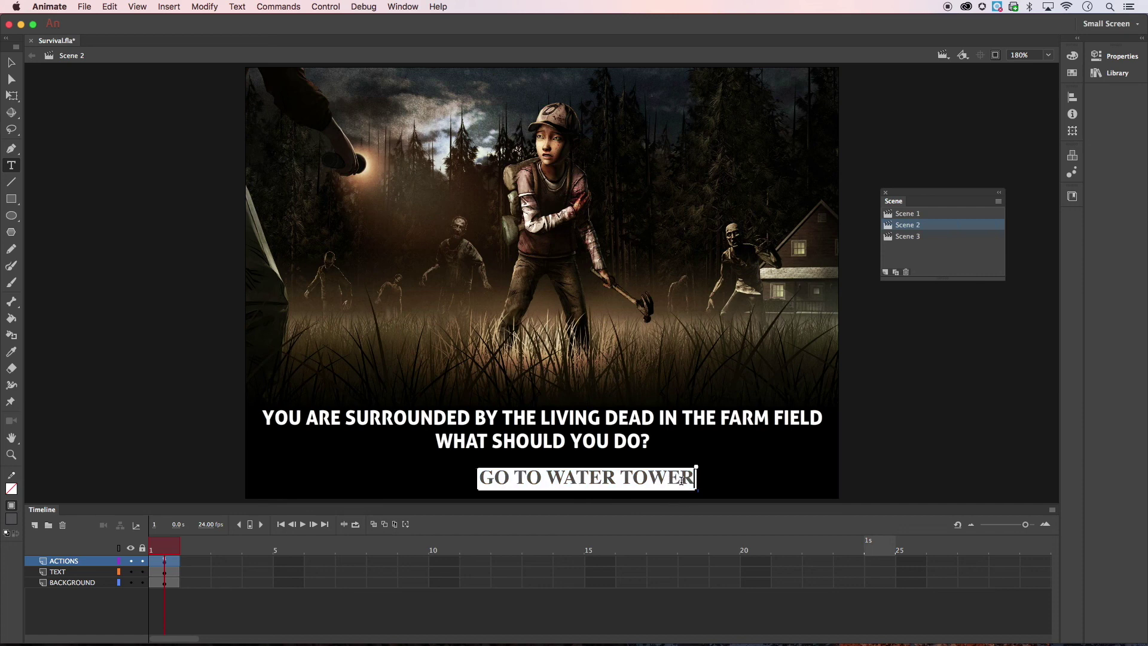
Step: Change the font of the "GO TO WATER TOWER" text to Aller Display
click(13, 65)
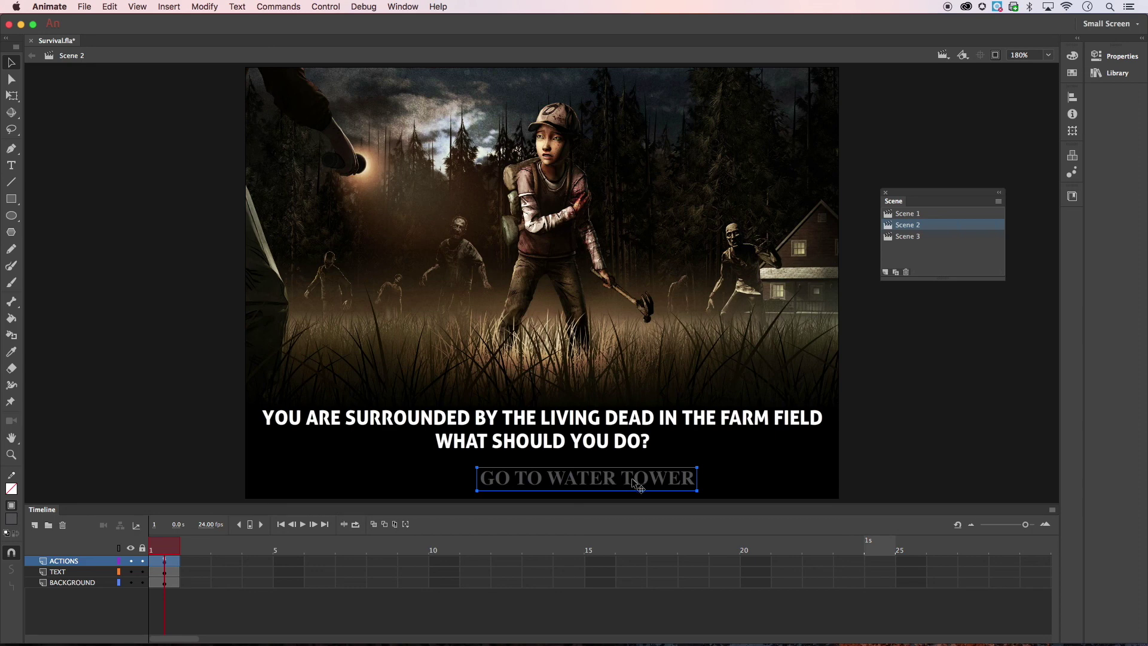
click(1114, 60)
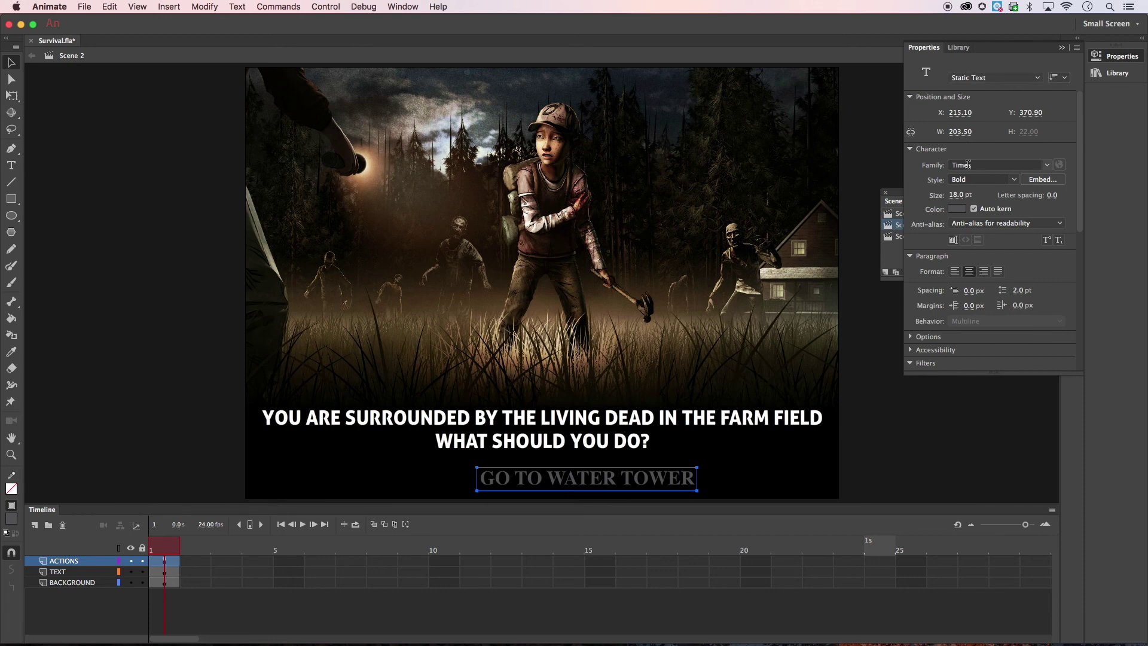
click(973, 165)
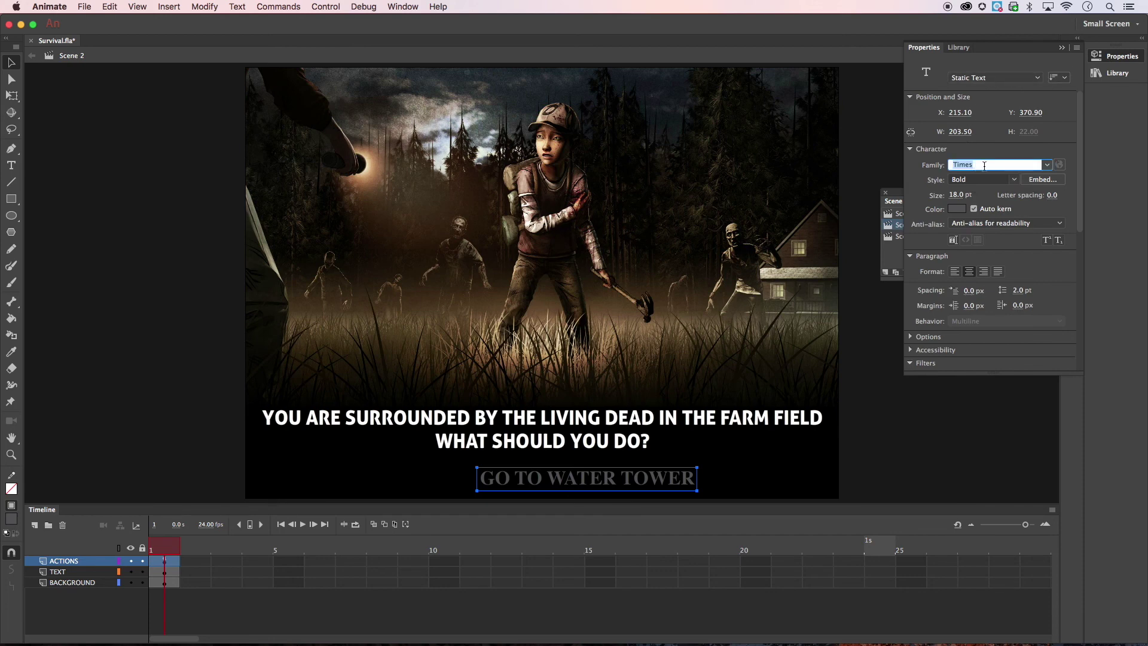
text(Aller)
key(Return)
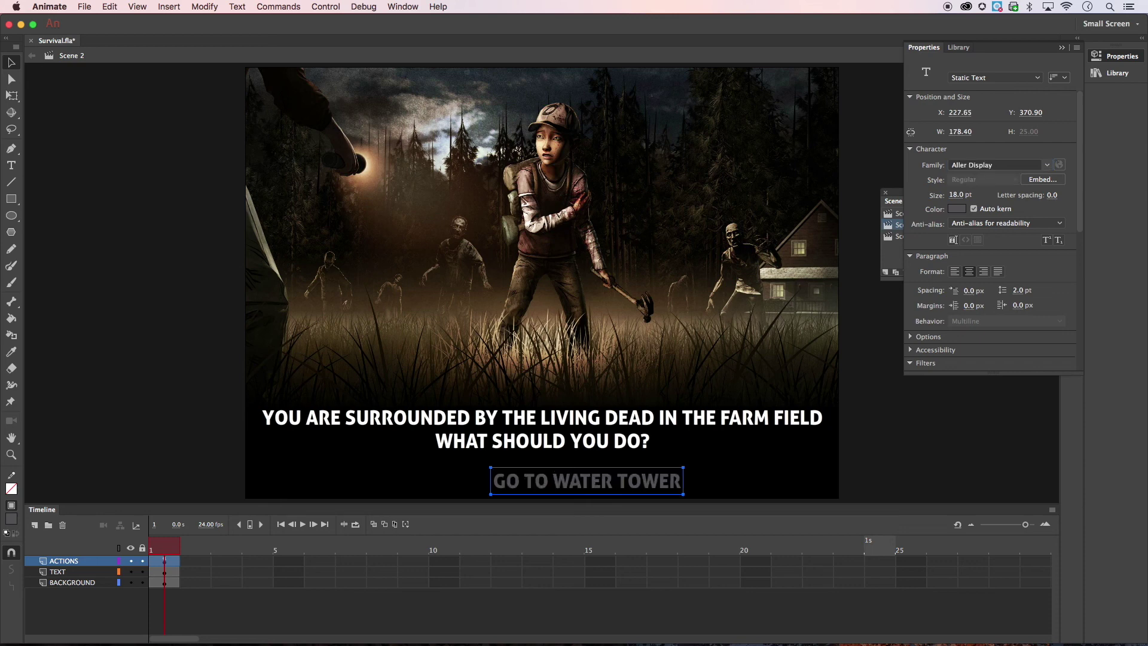
Step: Make the "GO TO WATER TOWER" text red at 19 pt and move it to the lower-right area of the stage
click(956, 209)
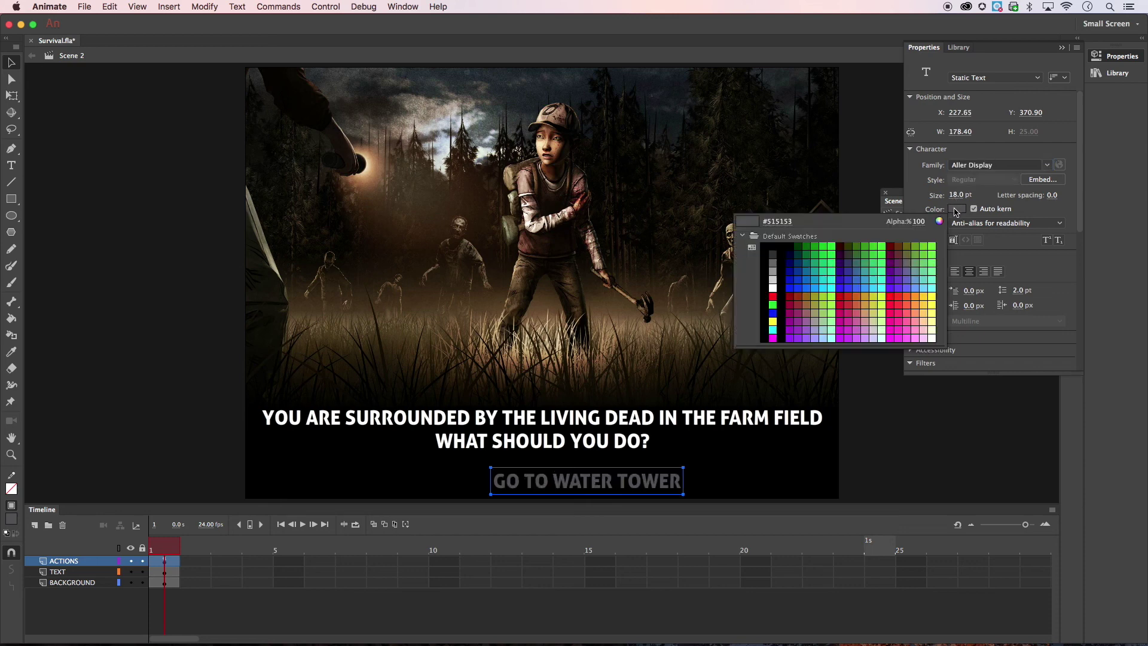
click(774, 297)
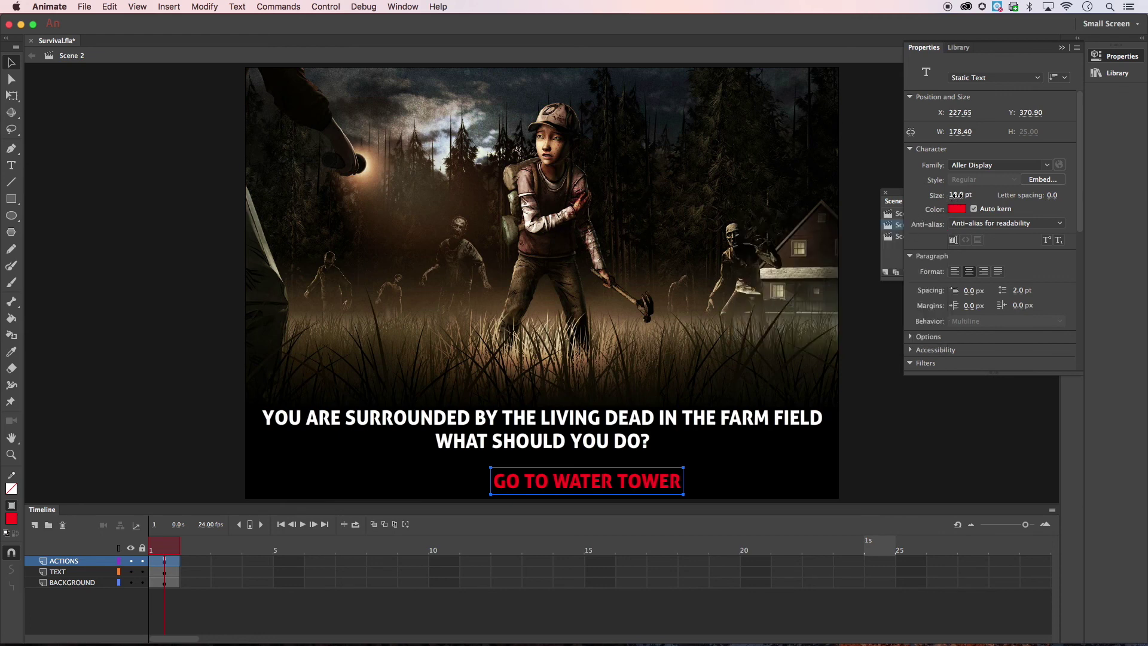
mouse_move(955, 199)
mouse_down()
mouse_move(969, 198)
mouse_move(959, 197)
mouse_up()
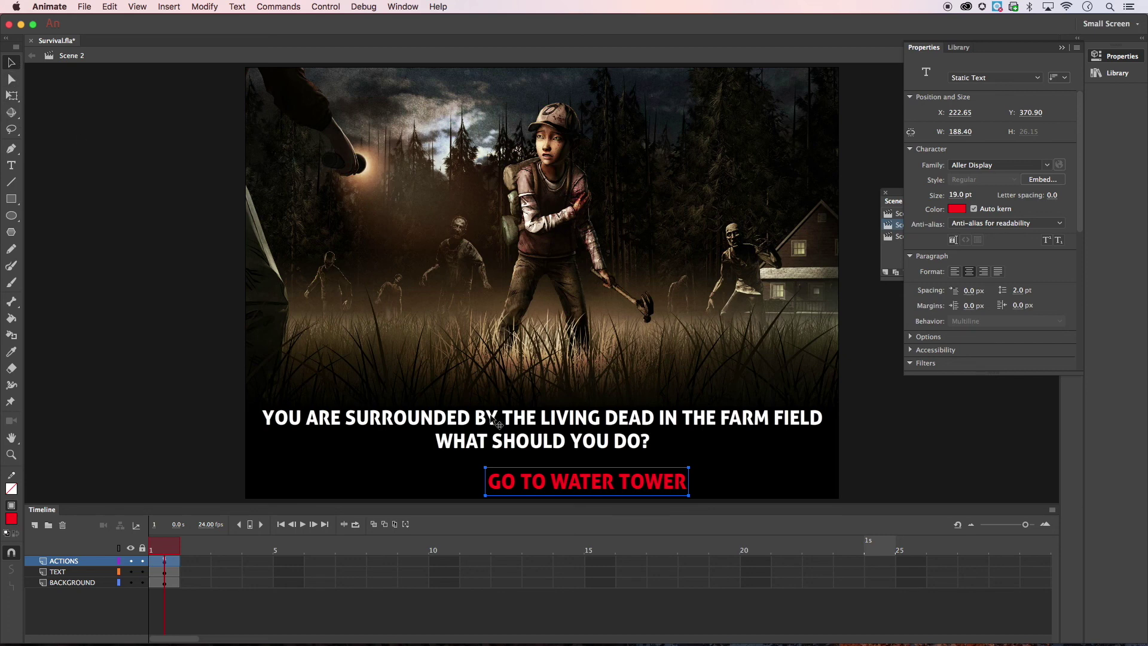
drag(593, 485, 710, 479)
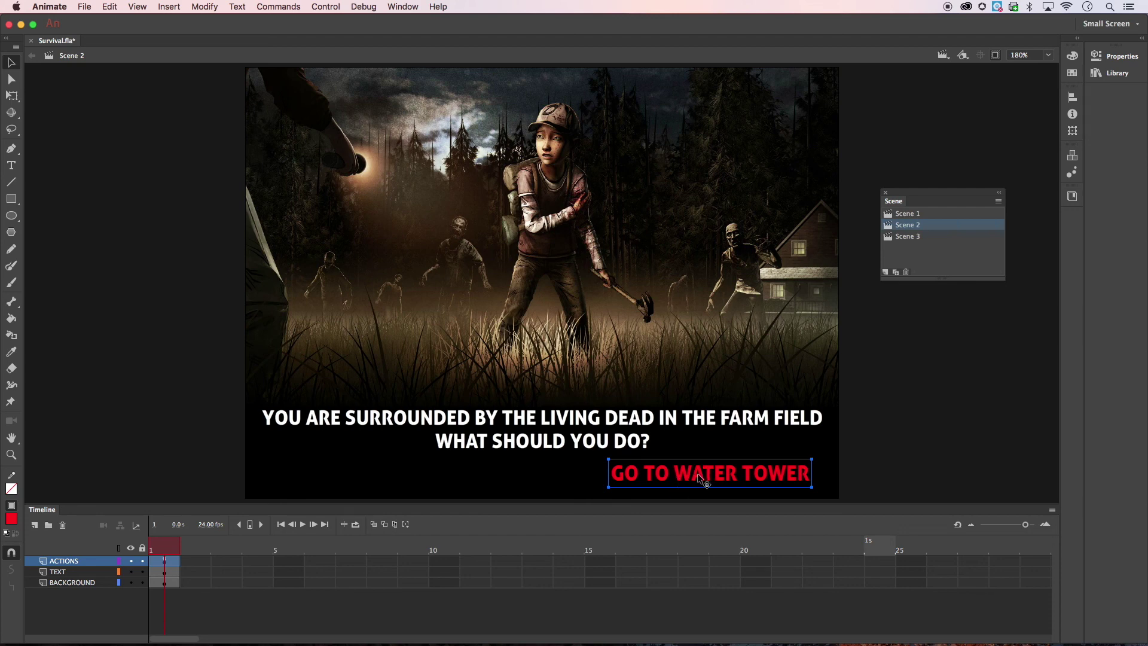
Step: Convert the "GO TO WATER TOWER" text to a Button symbol named Choice1
click(203, 5)
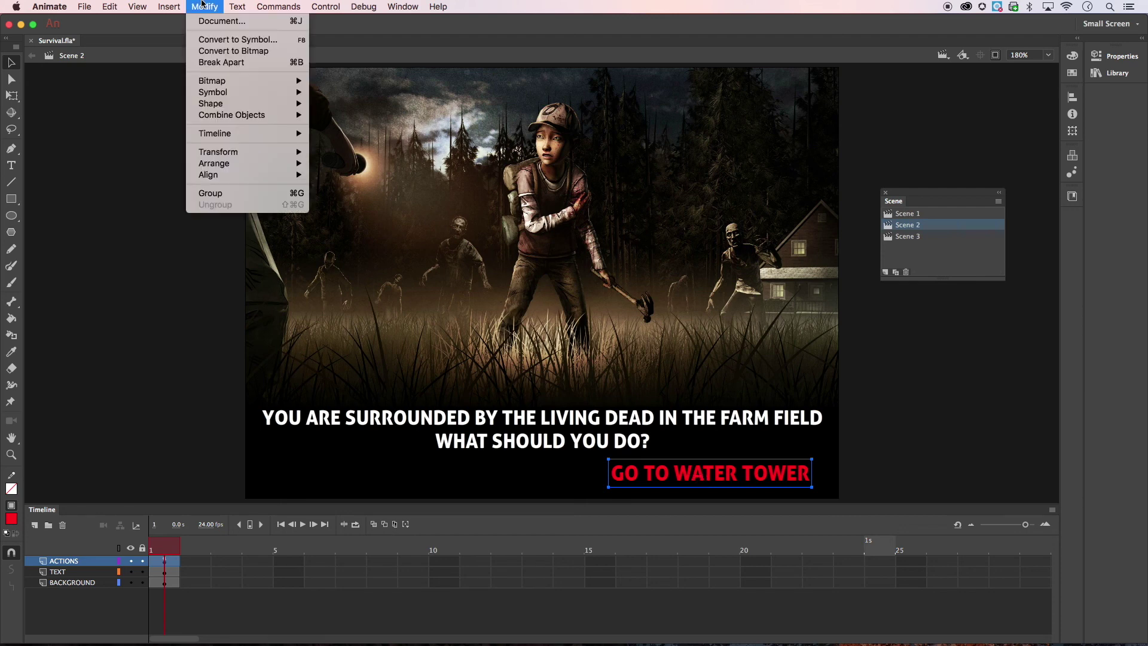
click(204, 40)
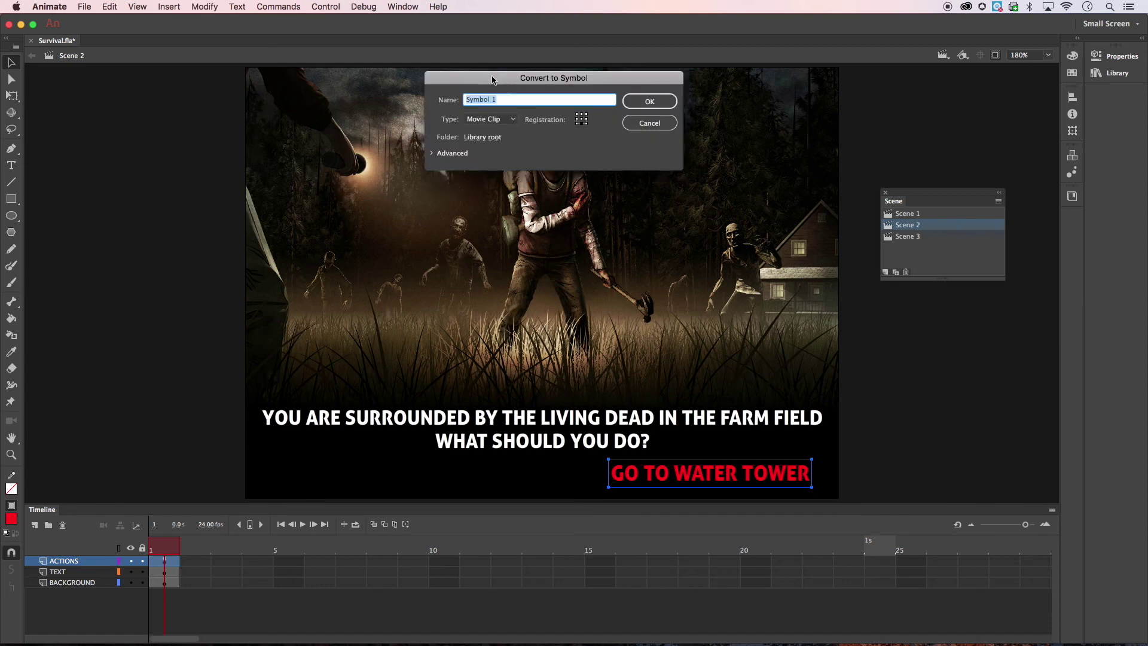
drag(496, 76, 483, 147)
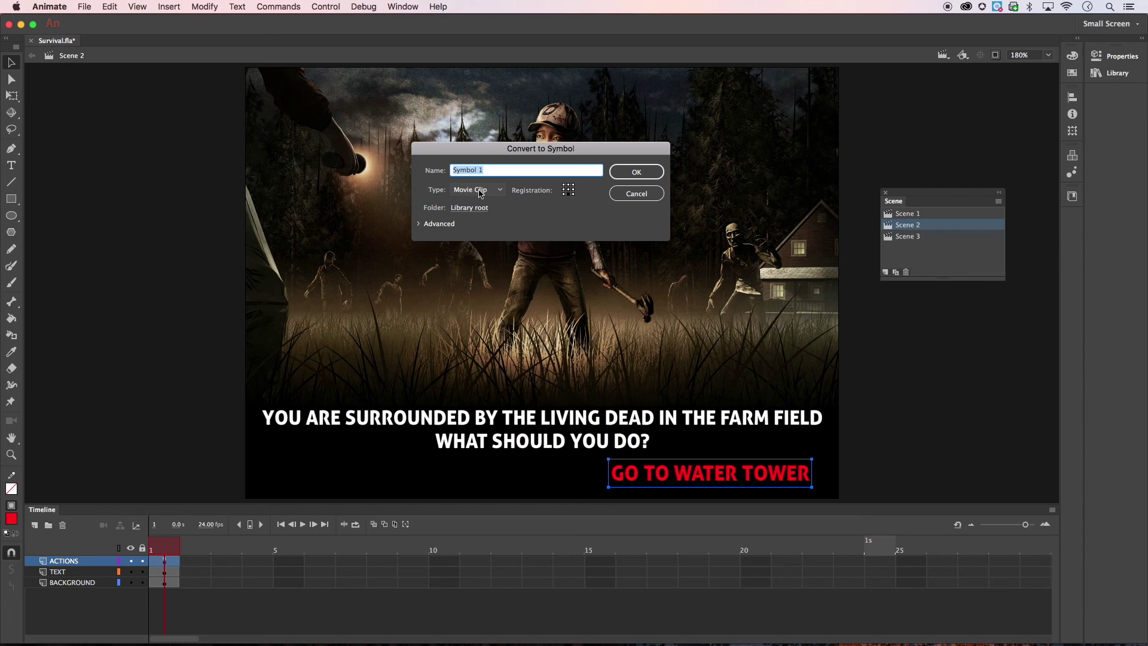
click(478, 191)
click(474, 217)
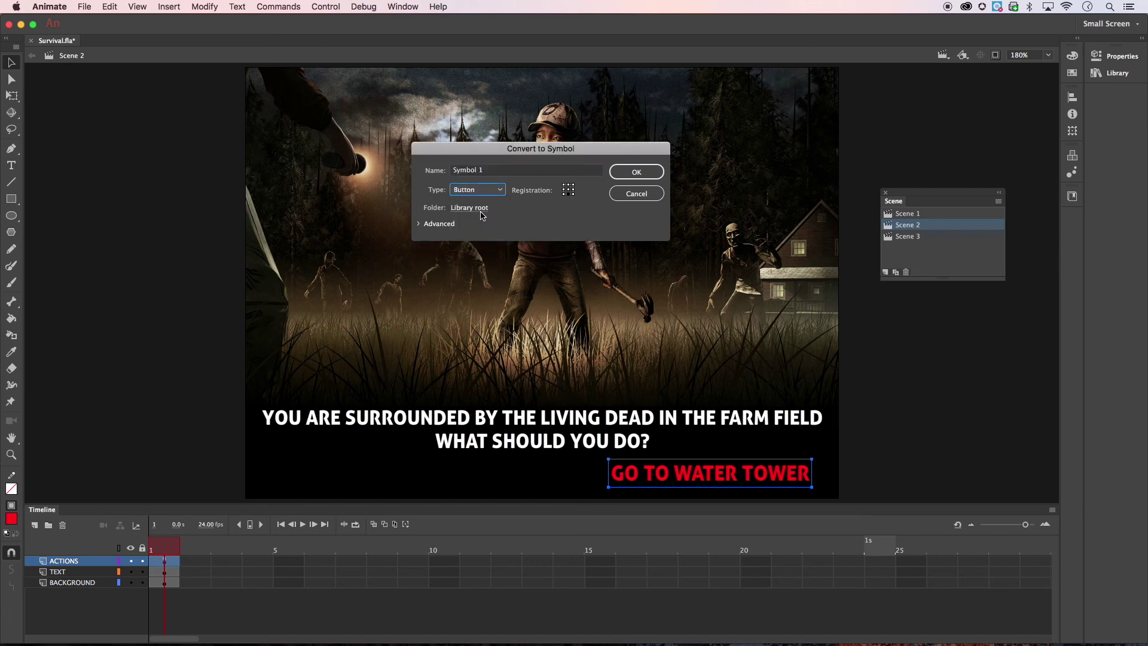
click(496, 170)
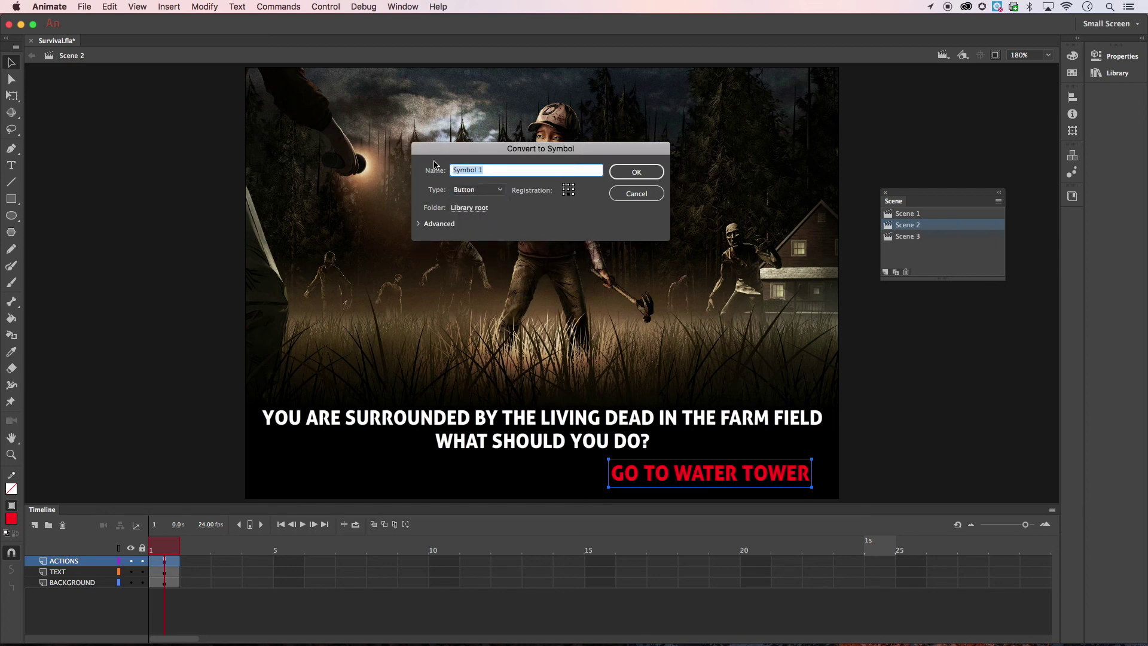
text(Choice1)
click(634, 171)
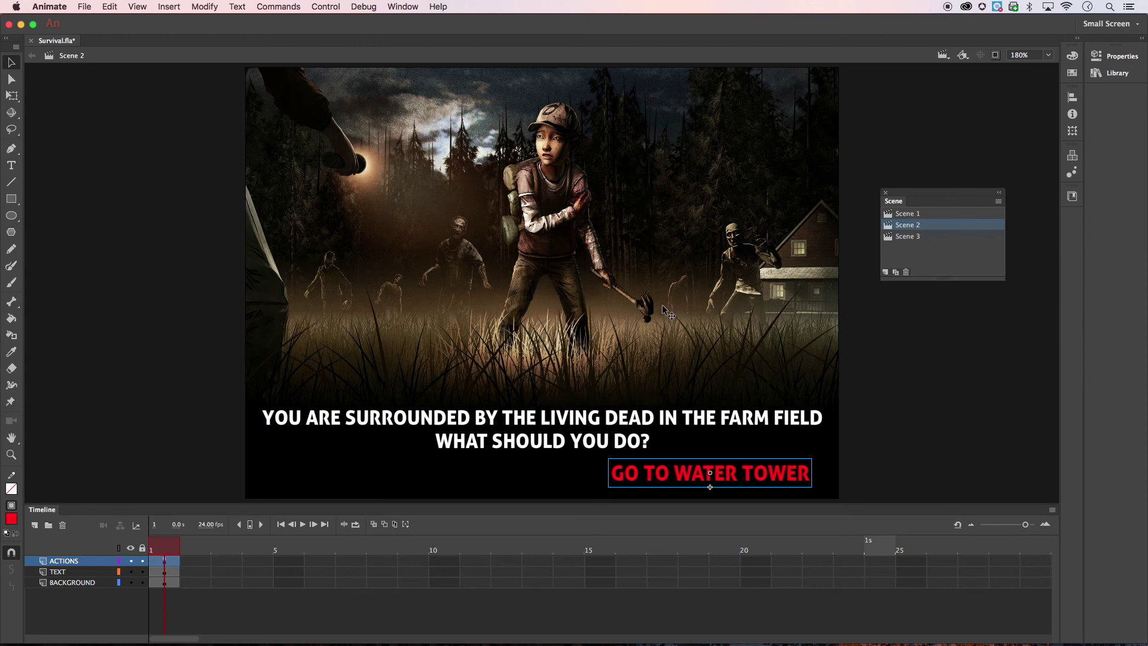
Step: Open the Choice1 button for editing and insert a keyframe in its Over state
double_click(749, 476)
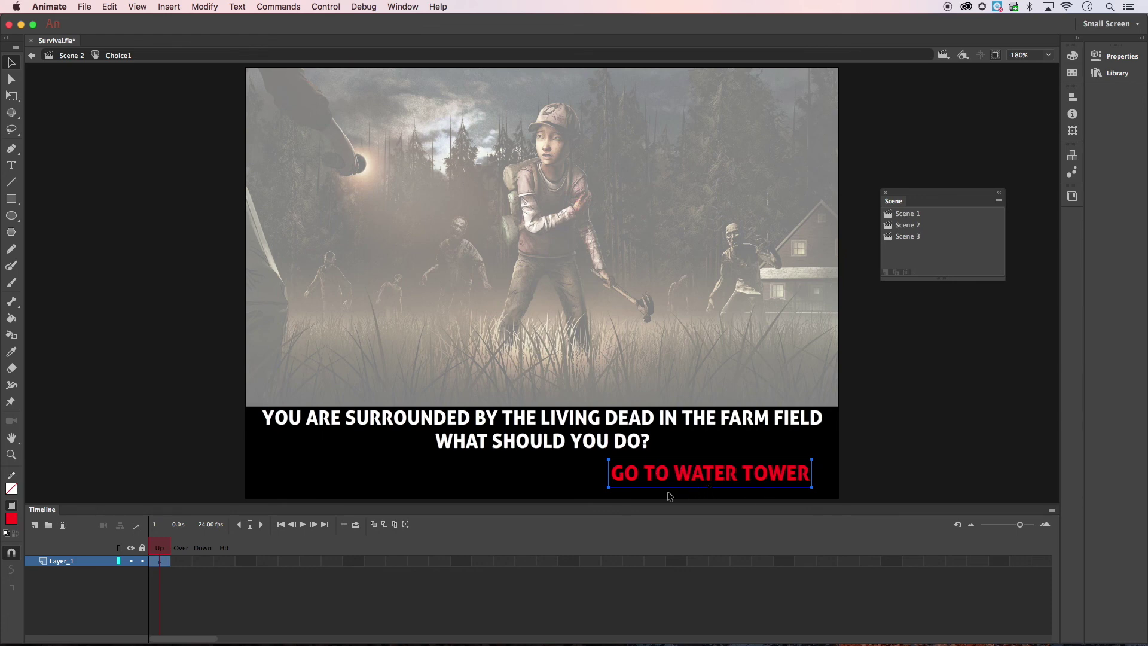
click(181, 562)
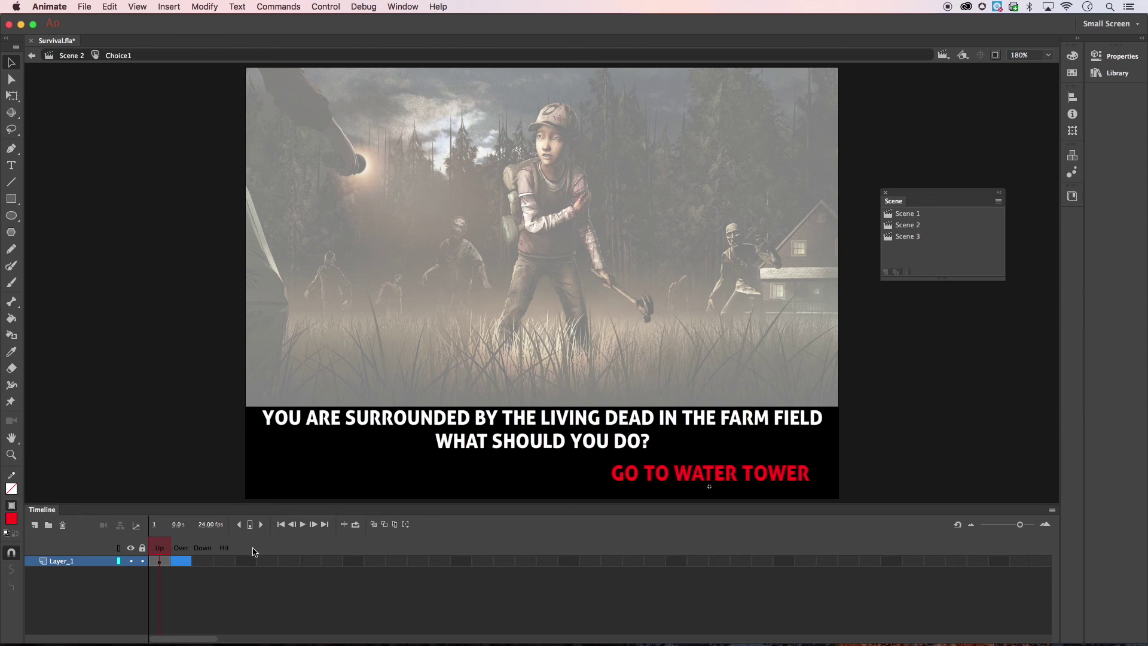
right_click(182, 563)
click(216, 410)
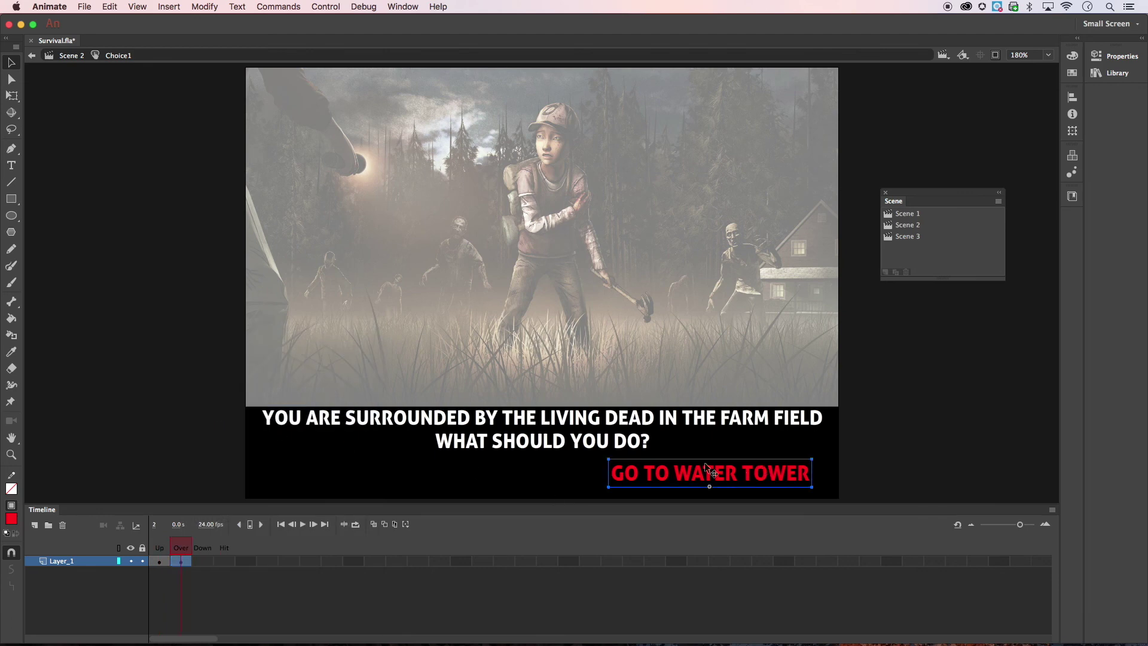
Step: Color the "GO TO WATER TOWER" text yellow in the Over state, and return to Scene 2
click(1114, 56)
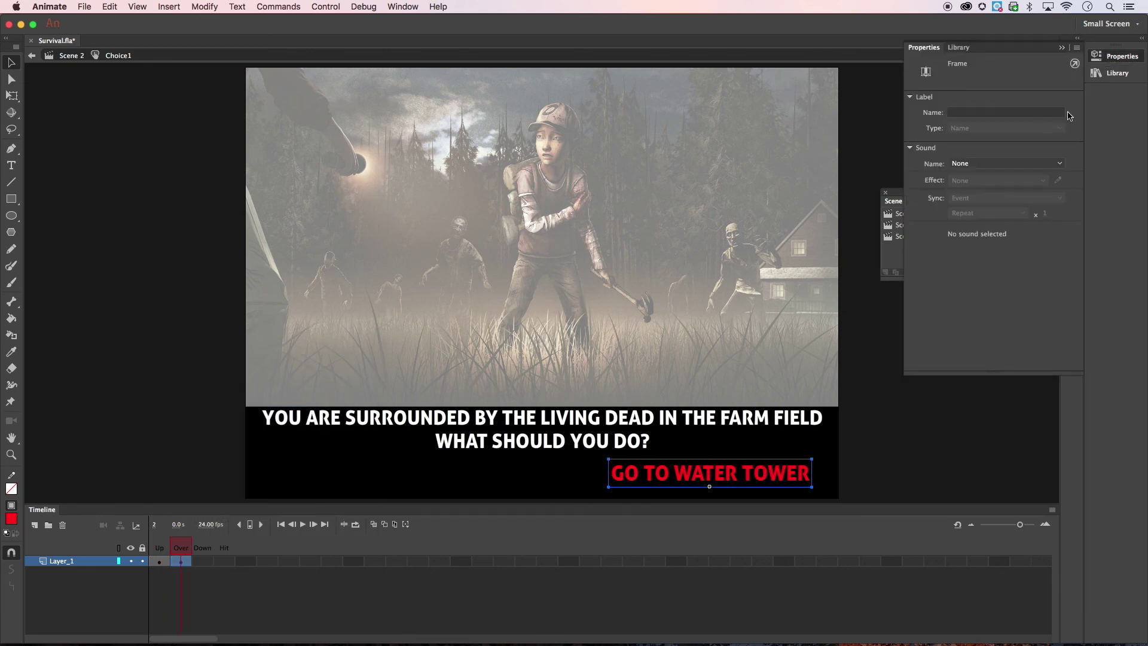
click(750, 477)
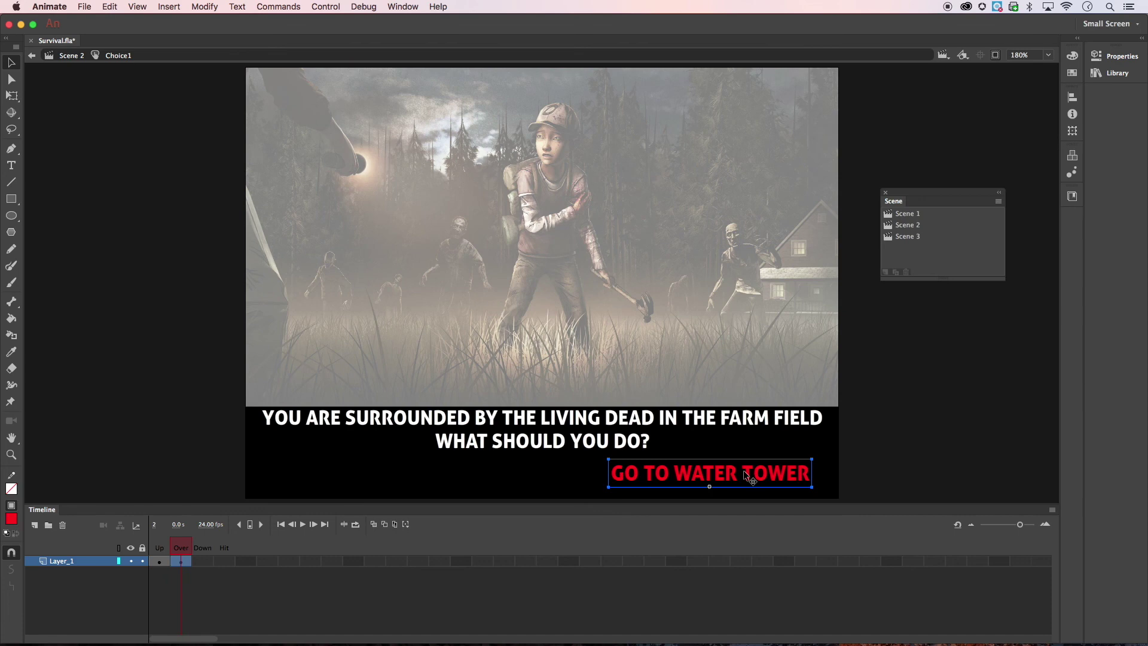
click(1113, 56)
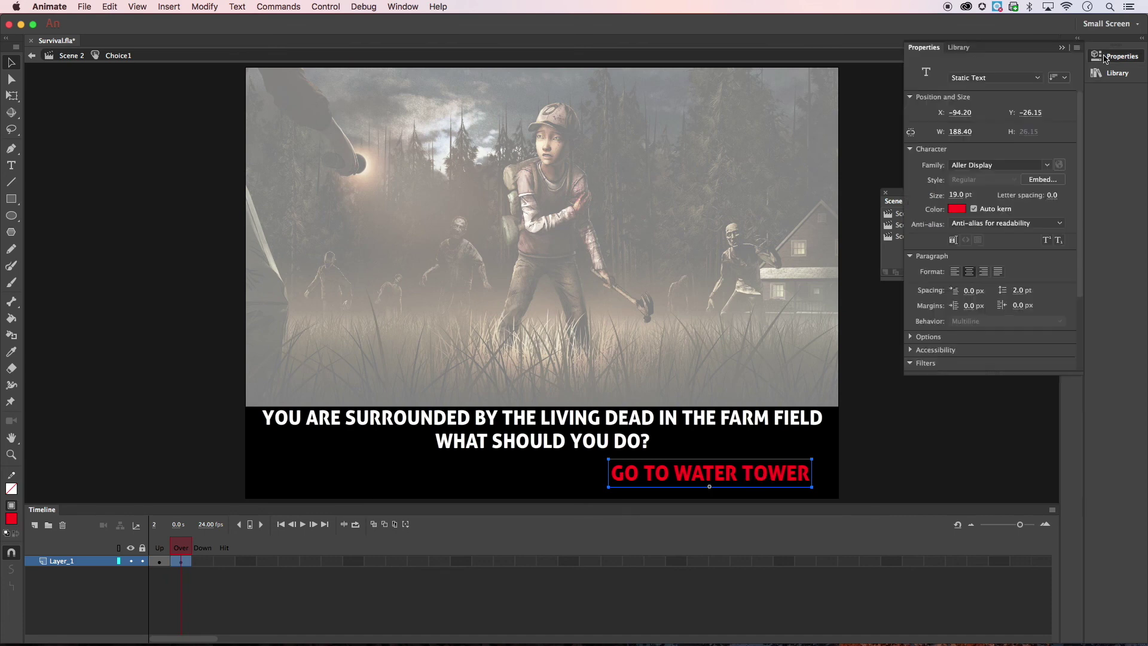
click(956, 210)
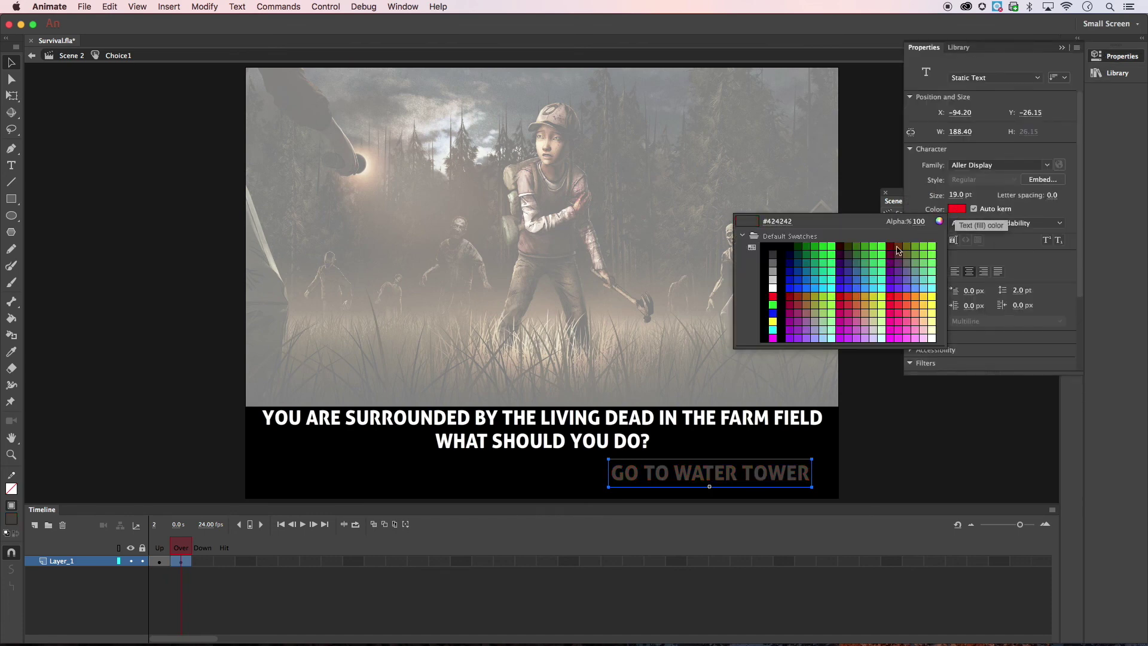
click(774, 322)
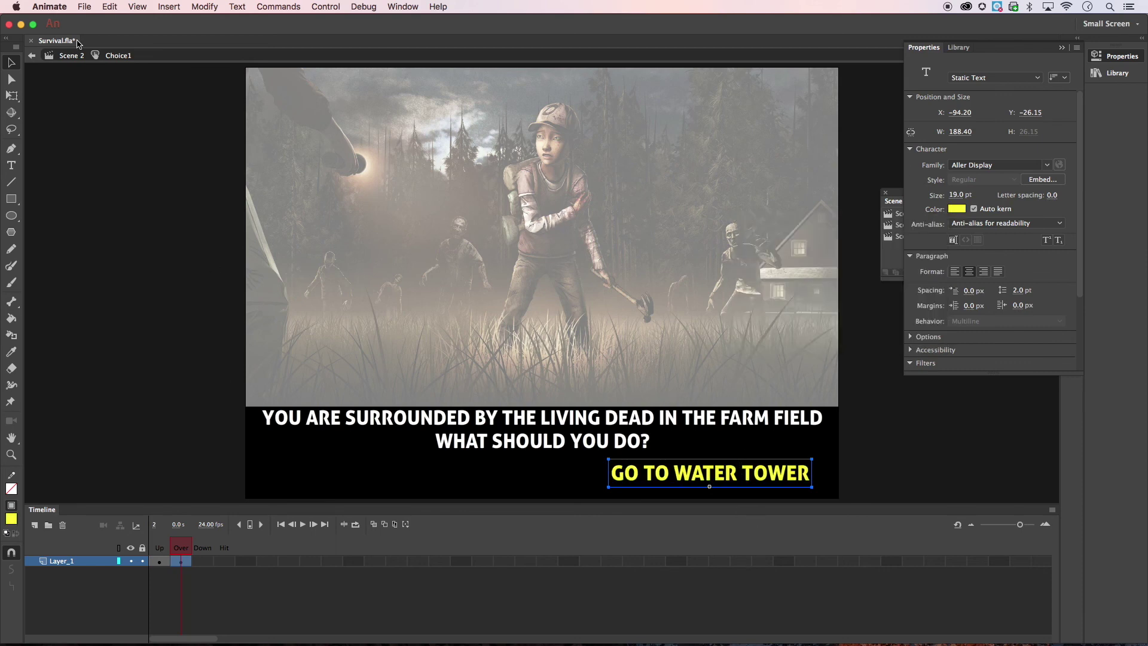
click(32, 56)
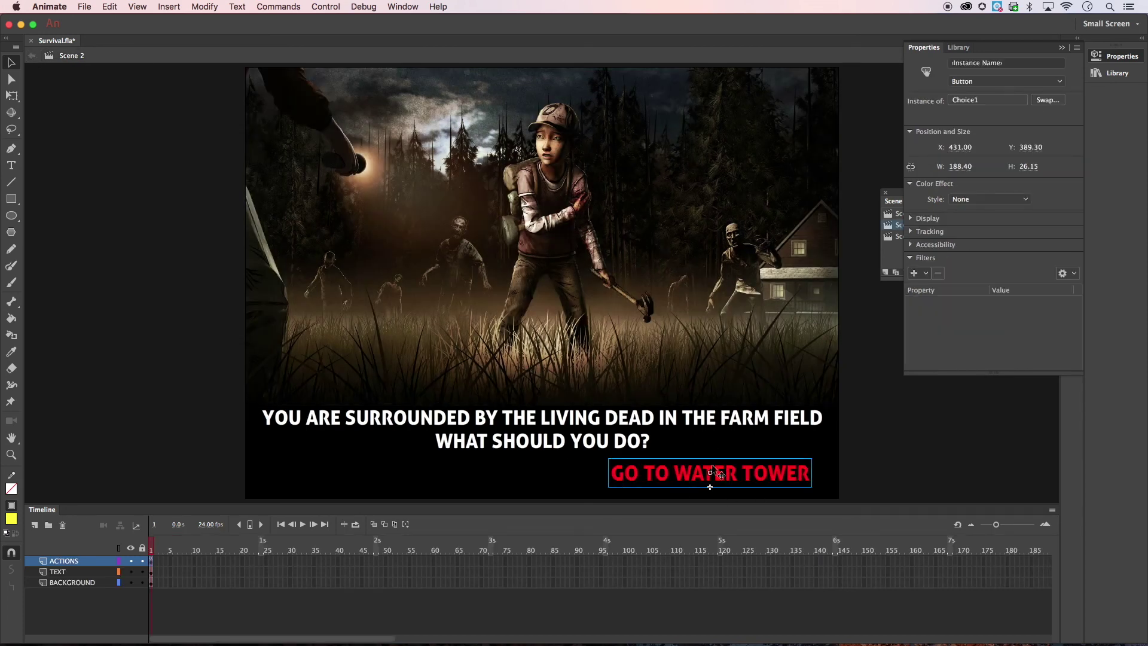
click(1062, 48)
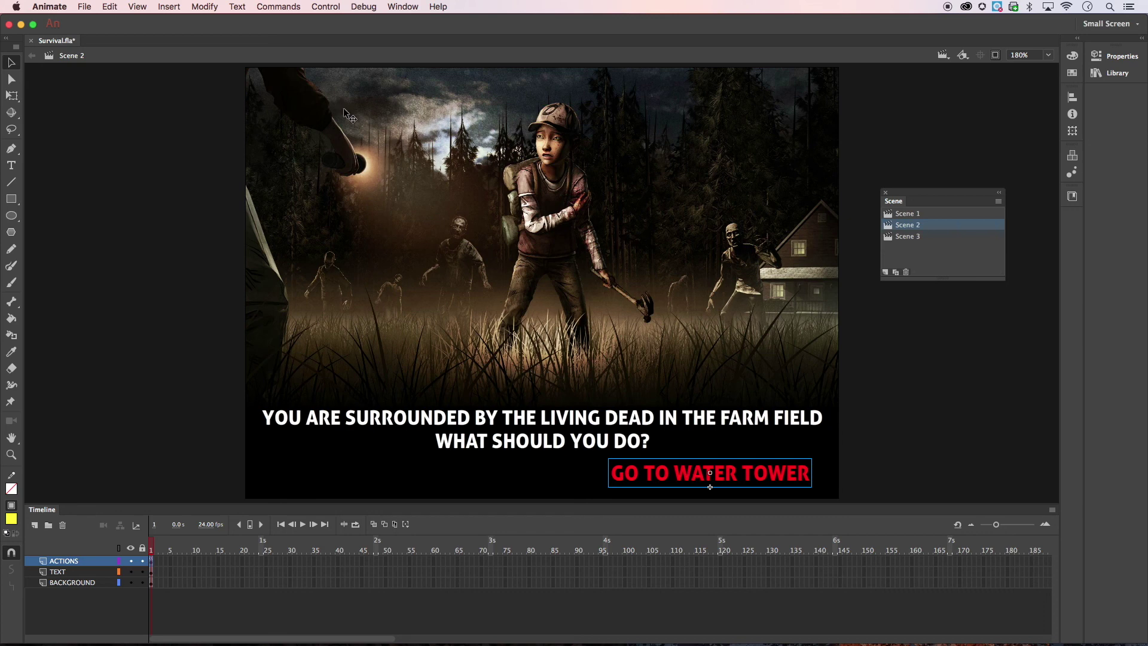
Step: Preview the Choice1 rollover on the stage with Enable Simple Buttons, and switch that option off again
click(317, 7)
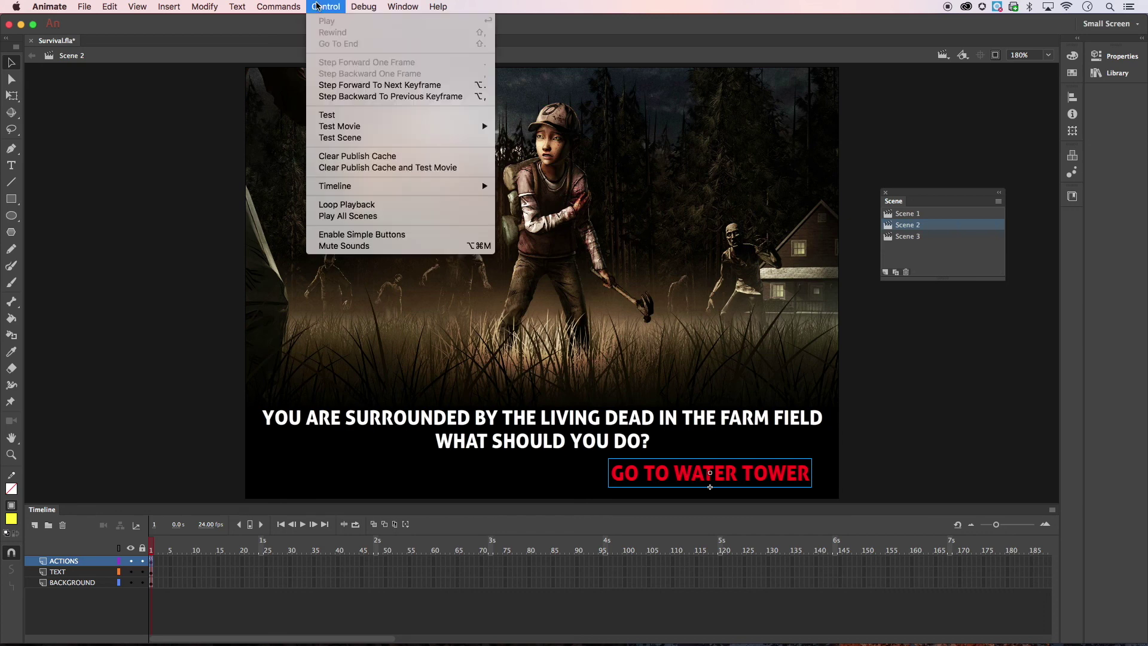
click(343, 235)
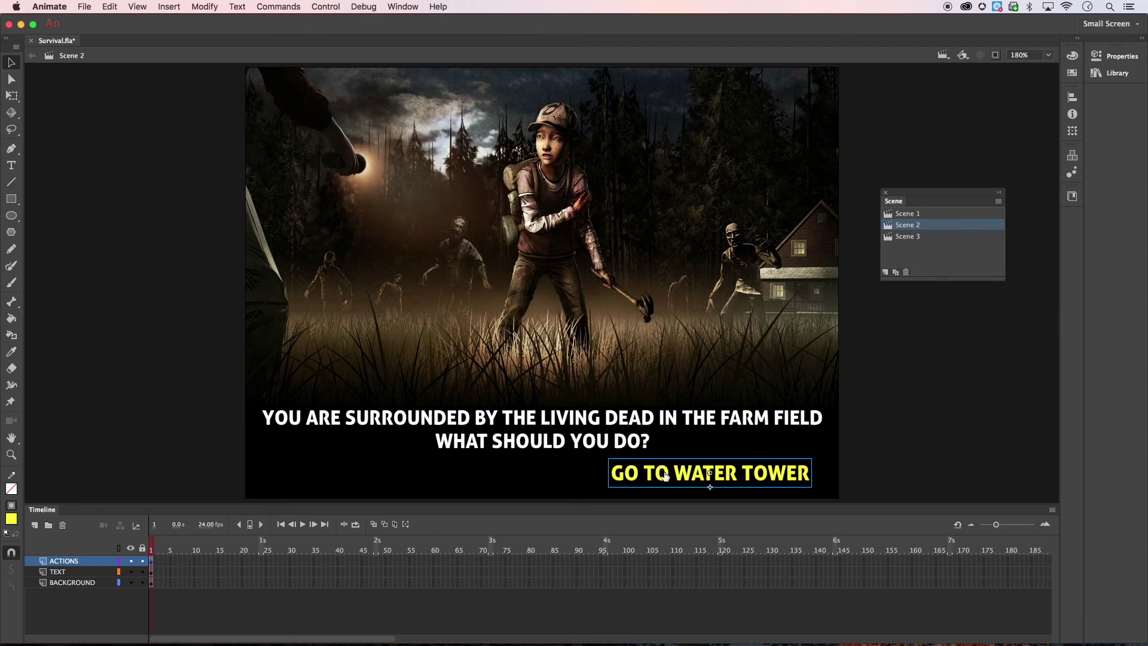
click(326, 7)
click(355, 234)
click(326, 5)
click(326, 5)
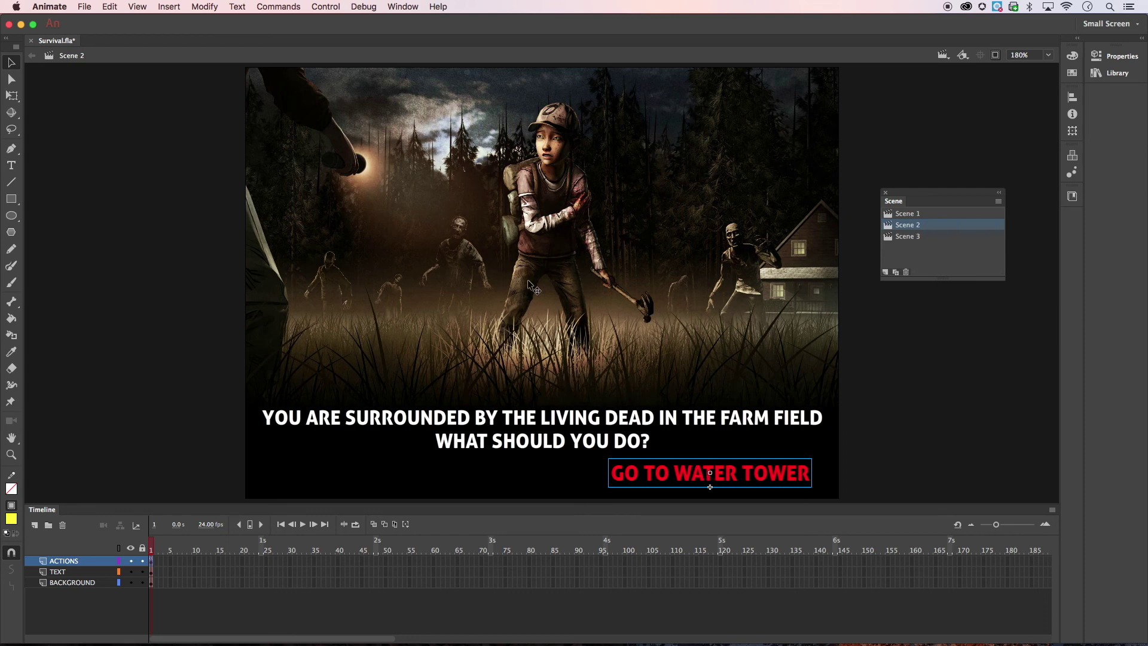
Step: Apply the ActionScript "Click to Go to Scene and Play" snippet to the Choice1 button, targeting frame 1 of Scene 3, and close the code window
click(394, 6)
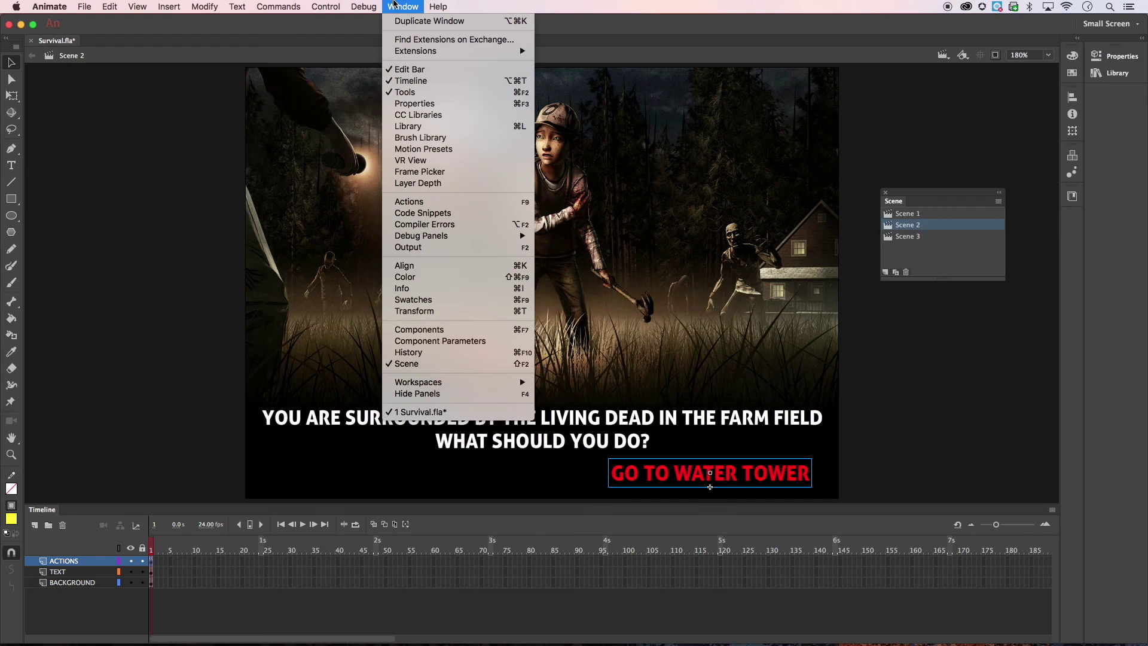
click(421, 218)
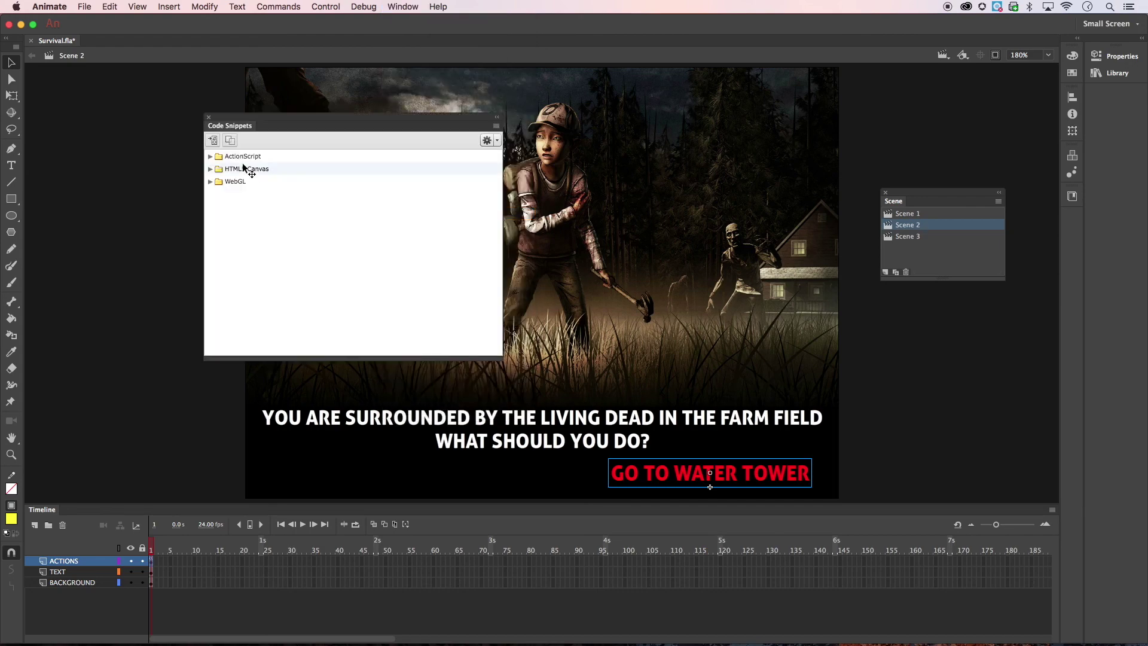
click(211, 156)
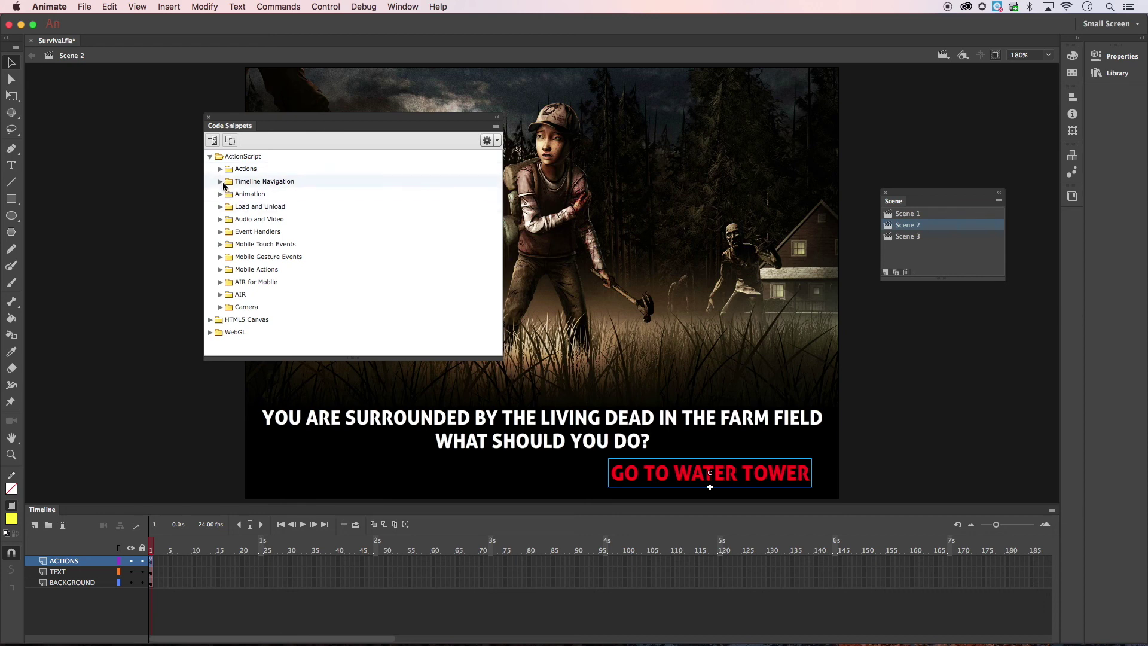
click(220, 182)
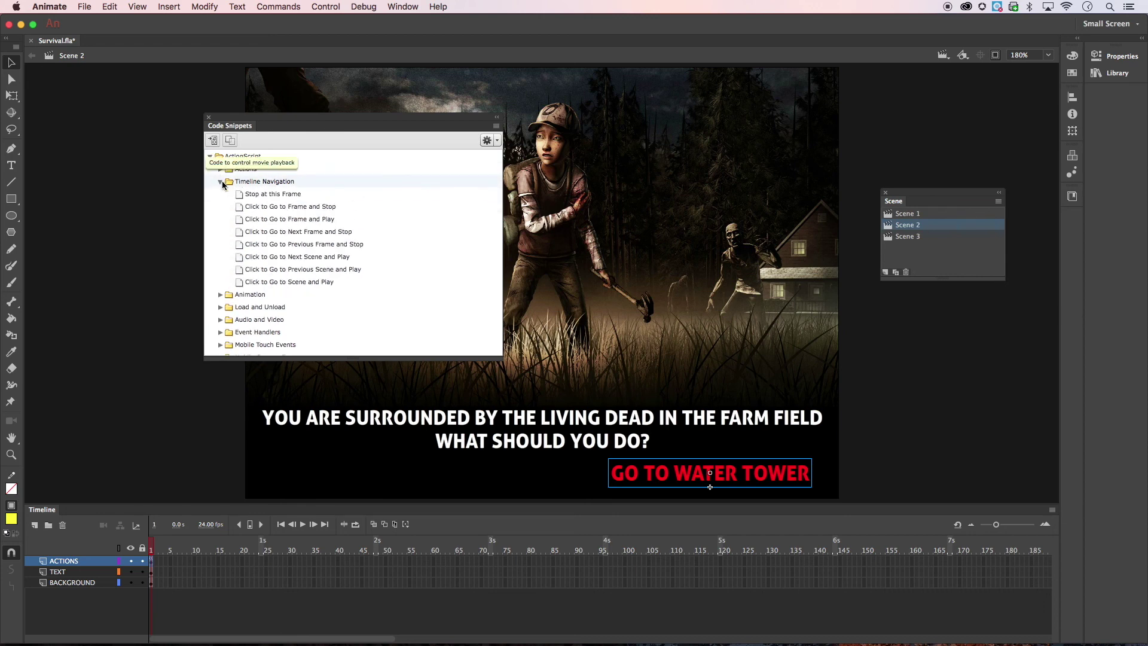
double_click(284, 281)
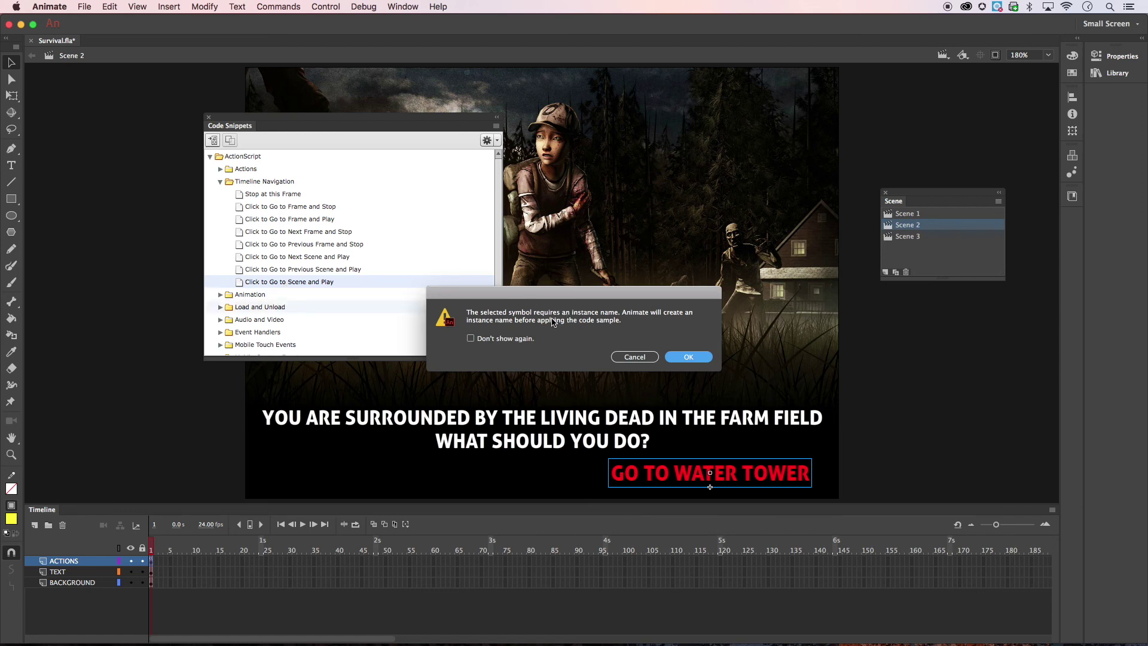
click(689, 358)
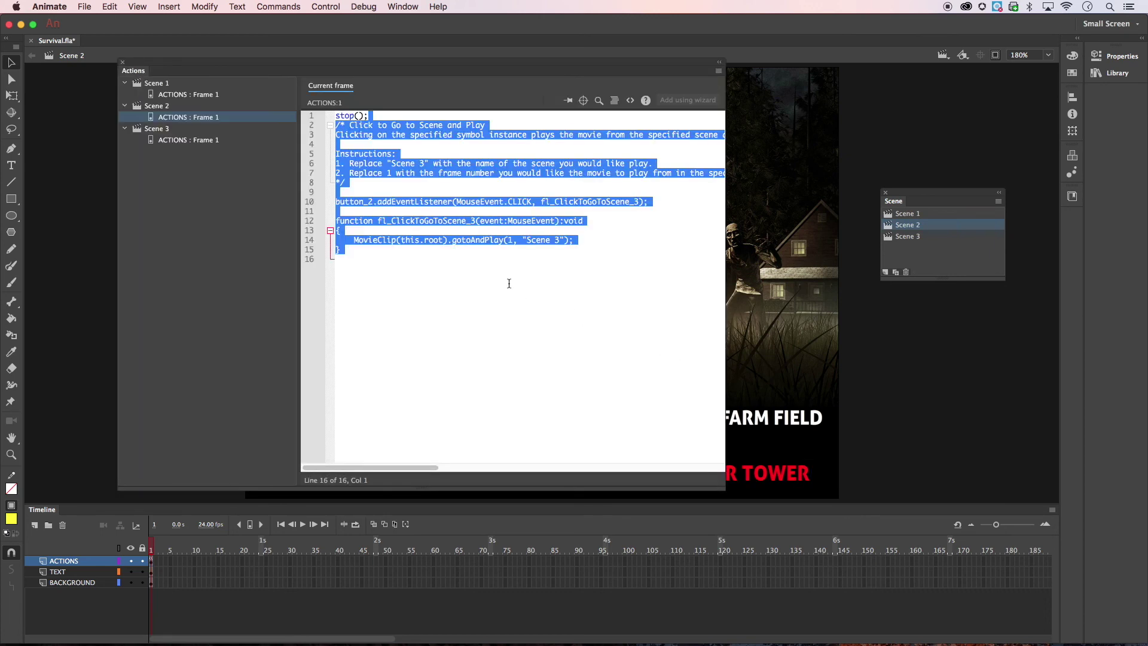
click(590, 219)
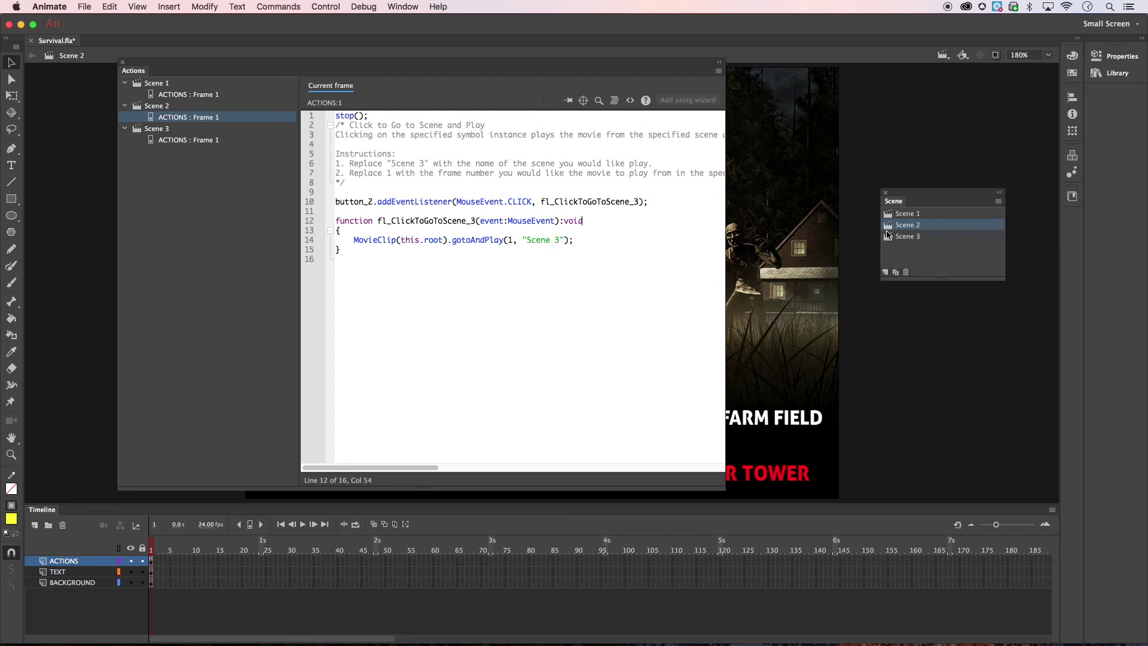
click(122, 64)
Step: Test the movie by following NEW GAME and GO TO WATER TOWER to the ending, and close the preview and the code snippets
click(326, 6)
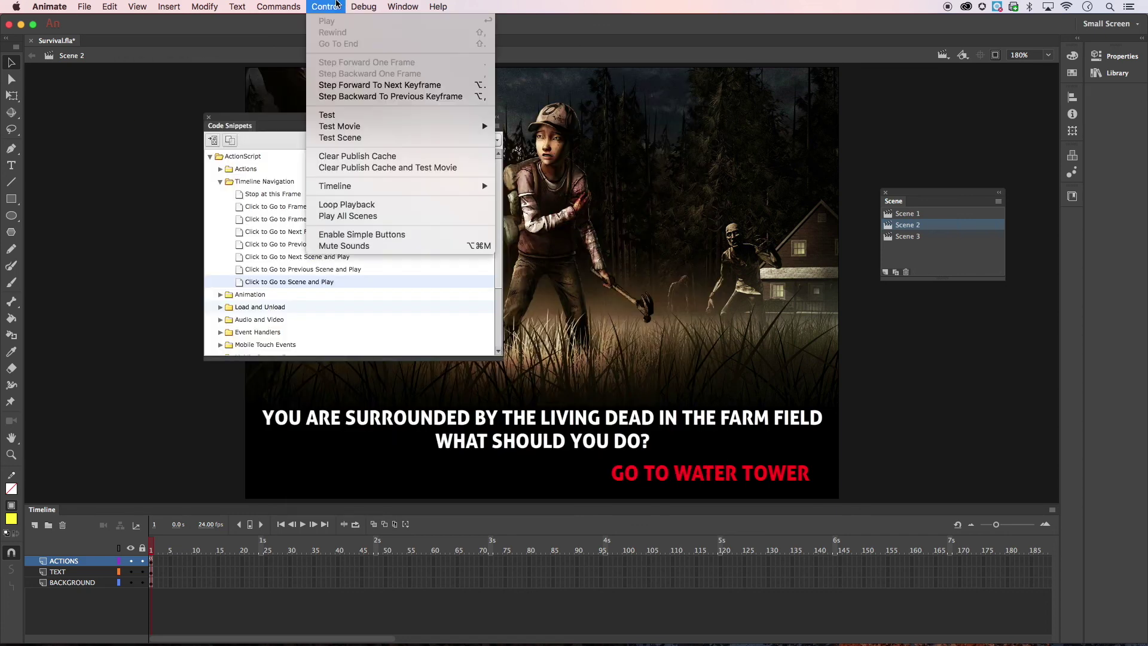
click(327, 116)
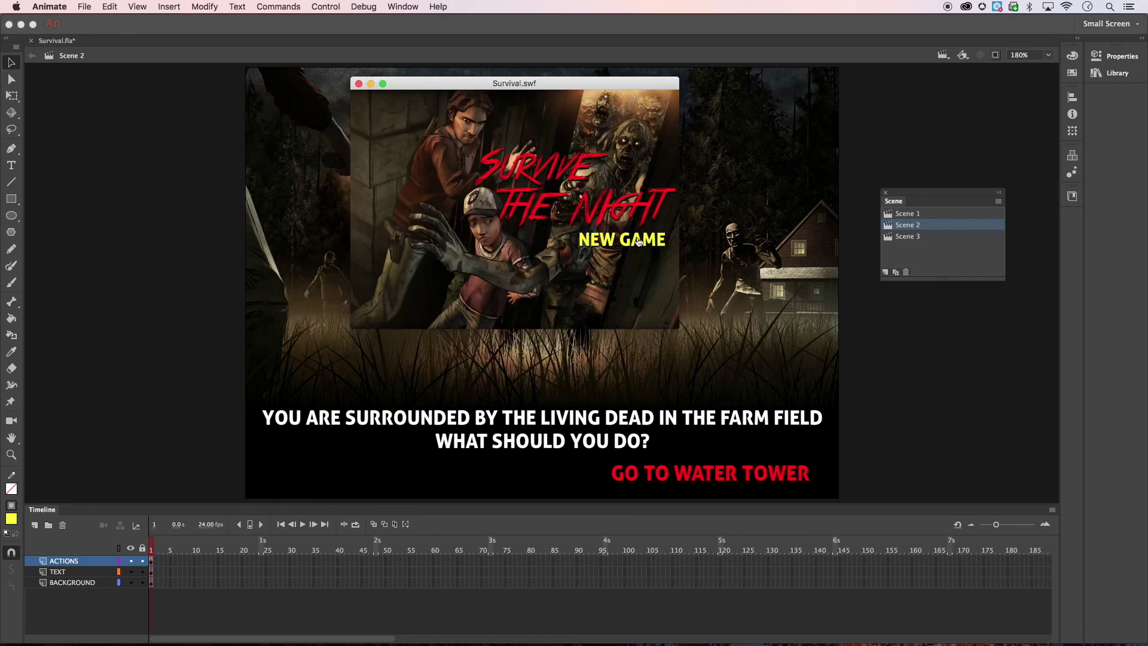
click(638, 240)
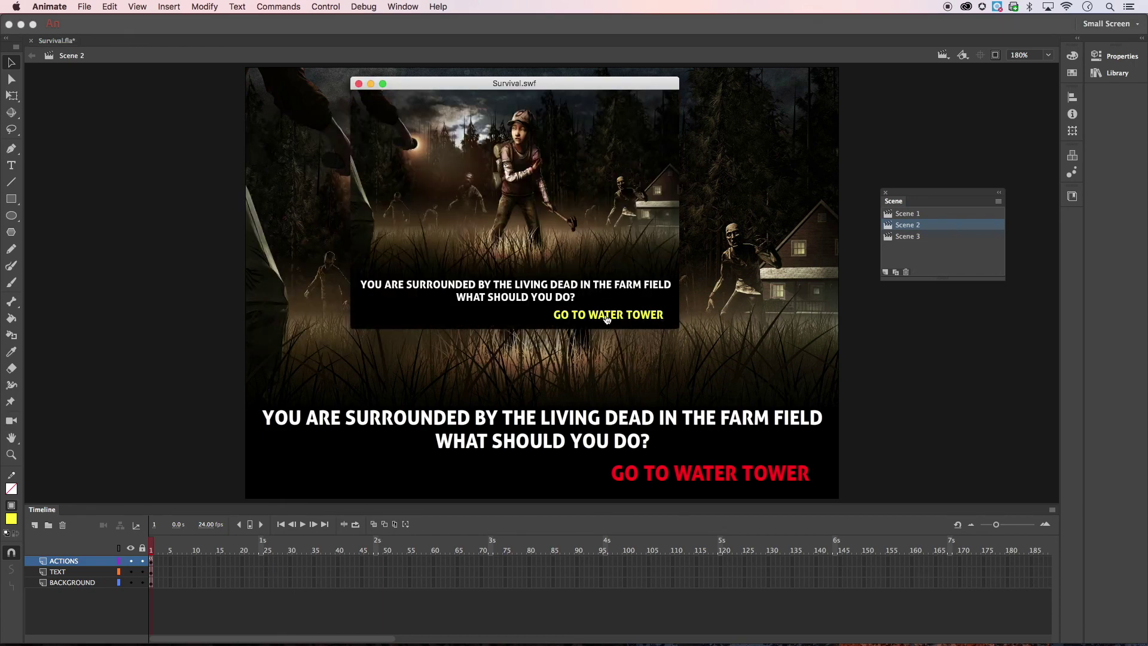
click(607, 318)
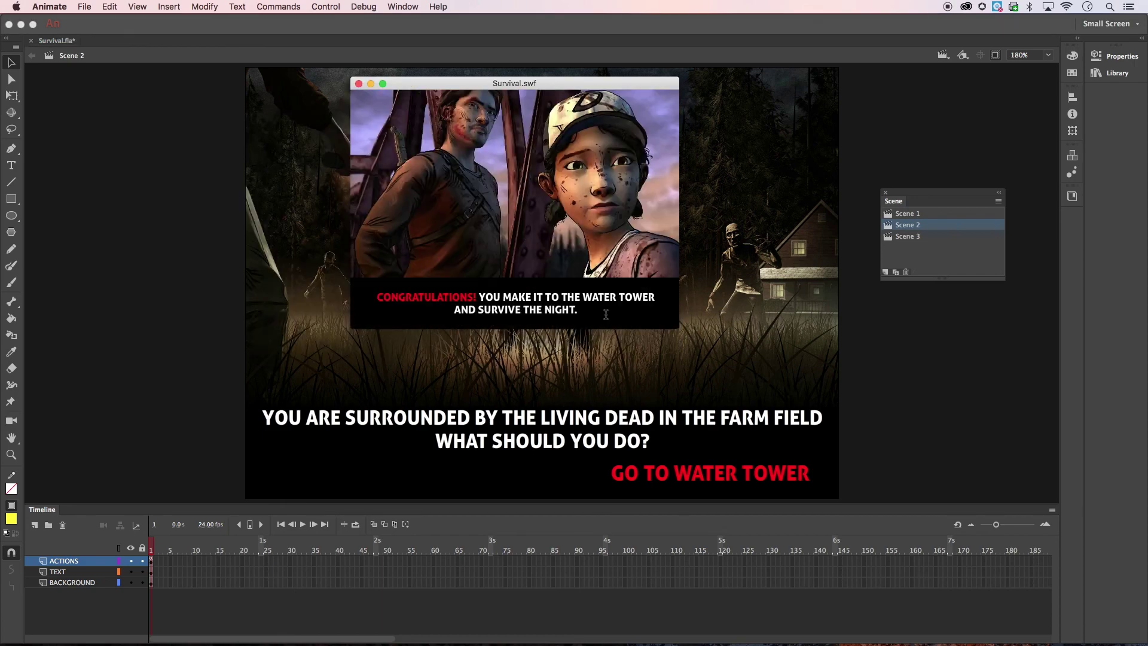
click(359, 84)
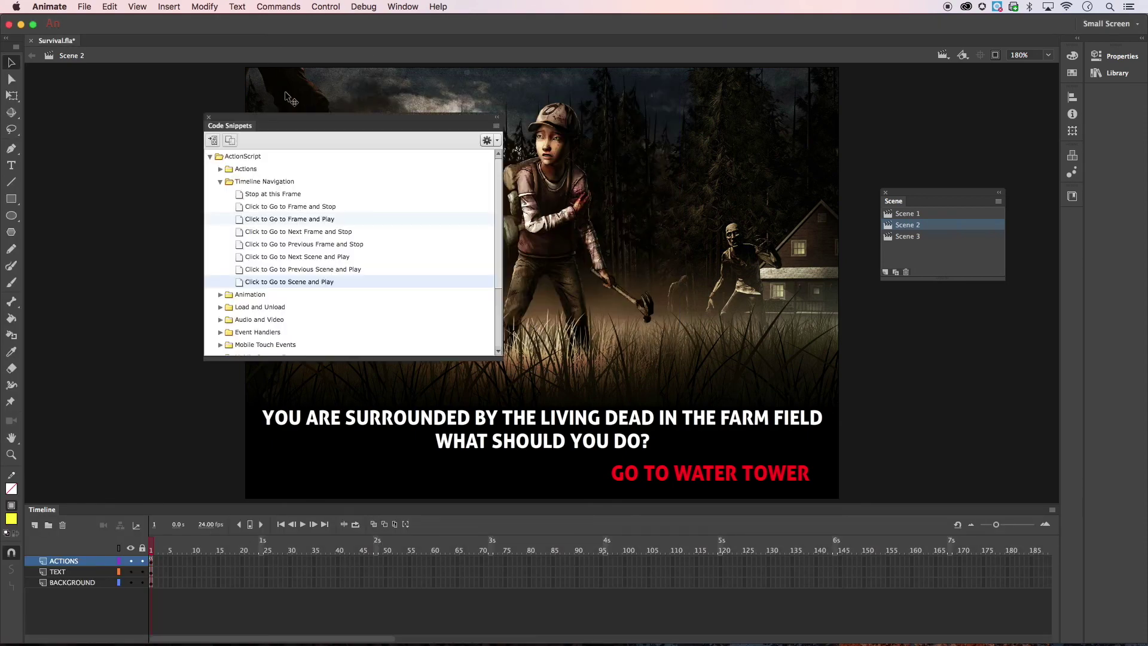
click(208, 117)
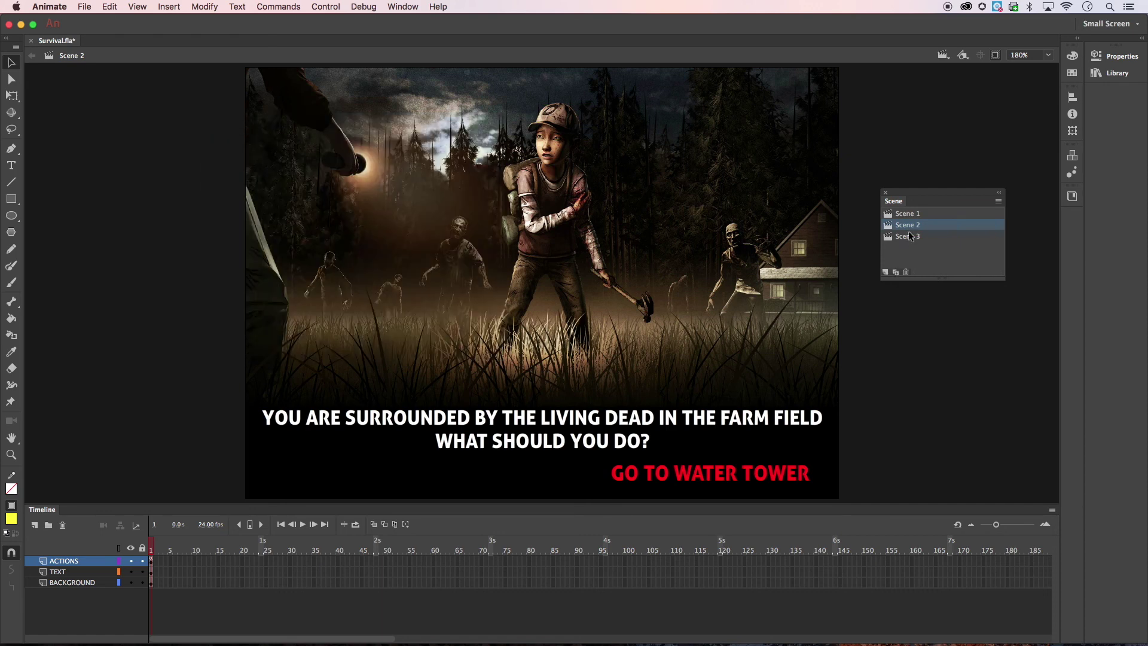
Step: Add a fourth scene, place it below Scene 3 in the scene order, and display the empty Scene 4
drag(1002, 276, 1012, 303)
click(390, 6)
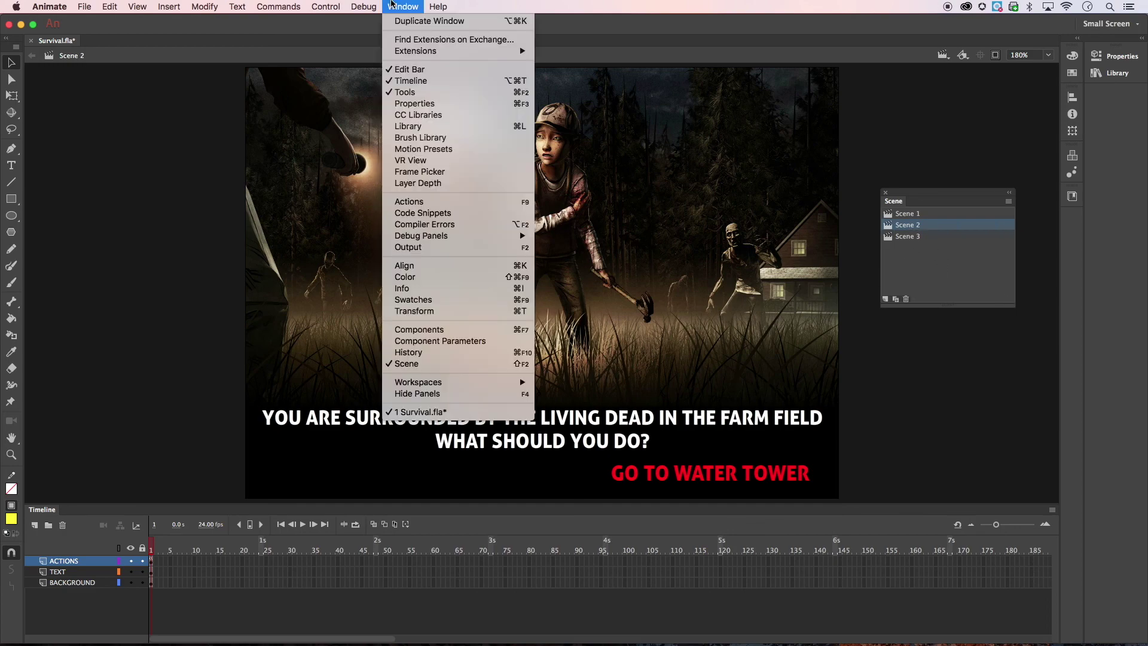
click(982, 202)
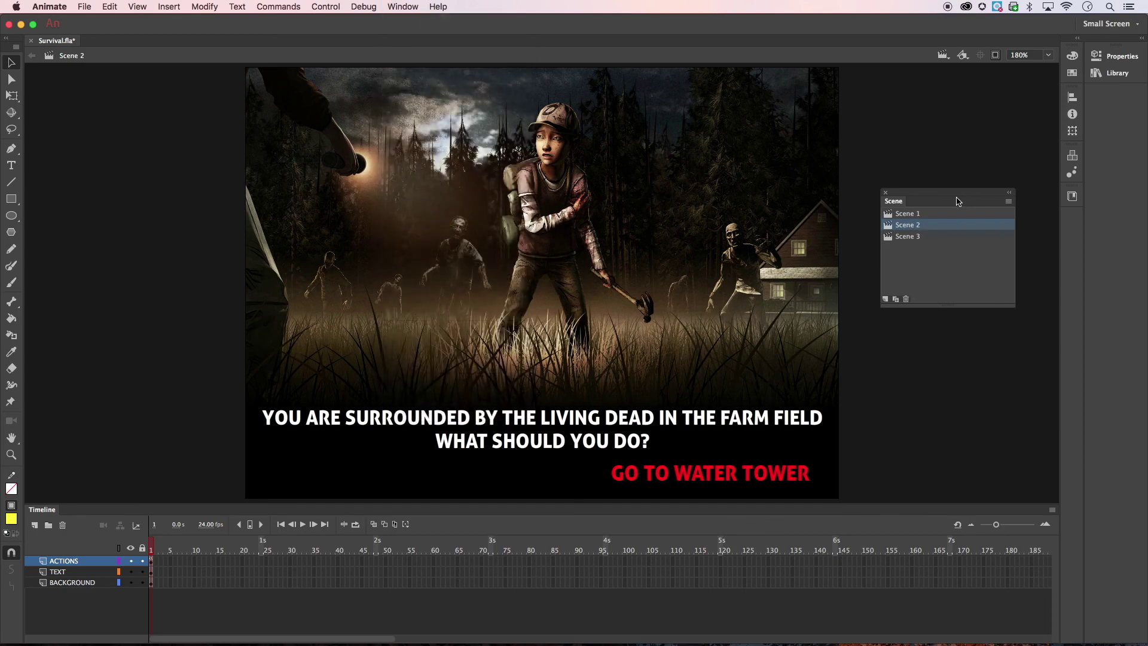
click(885, 299)
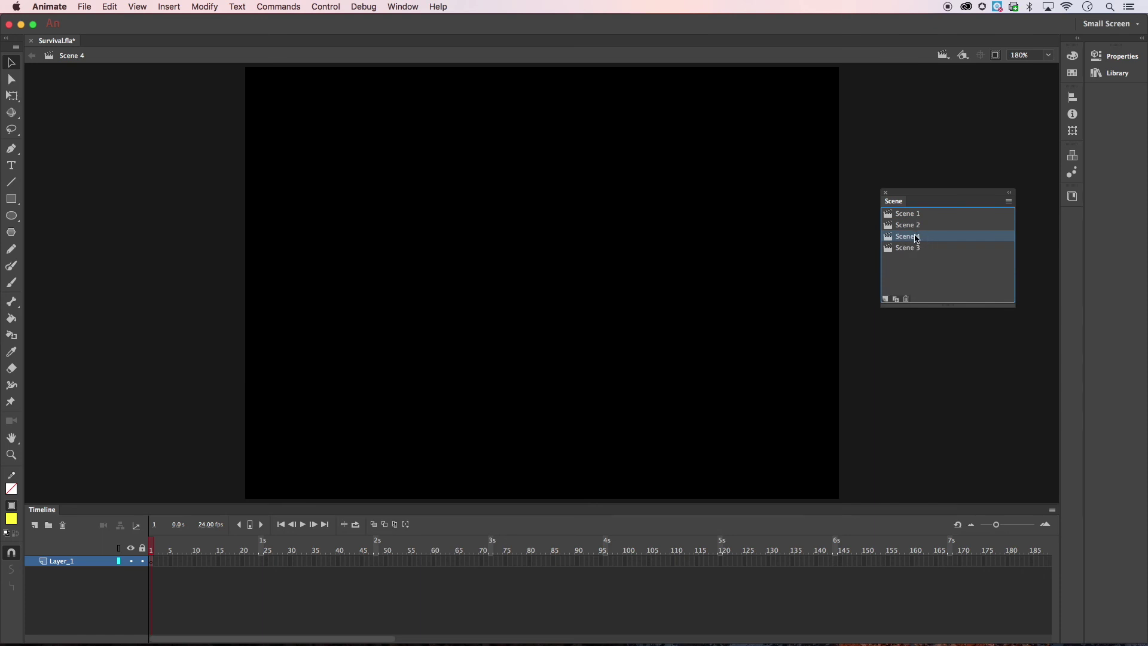
drag(908, 251, 907, 259)
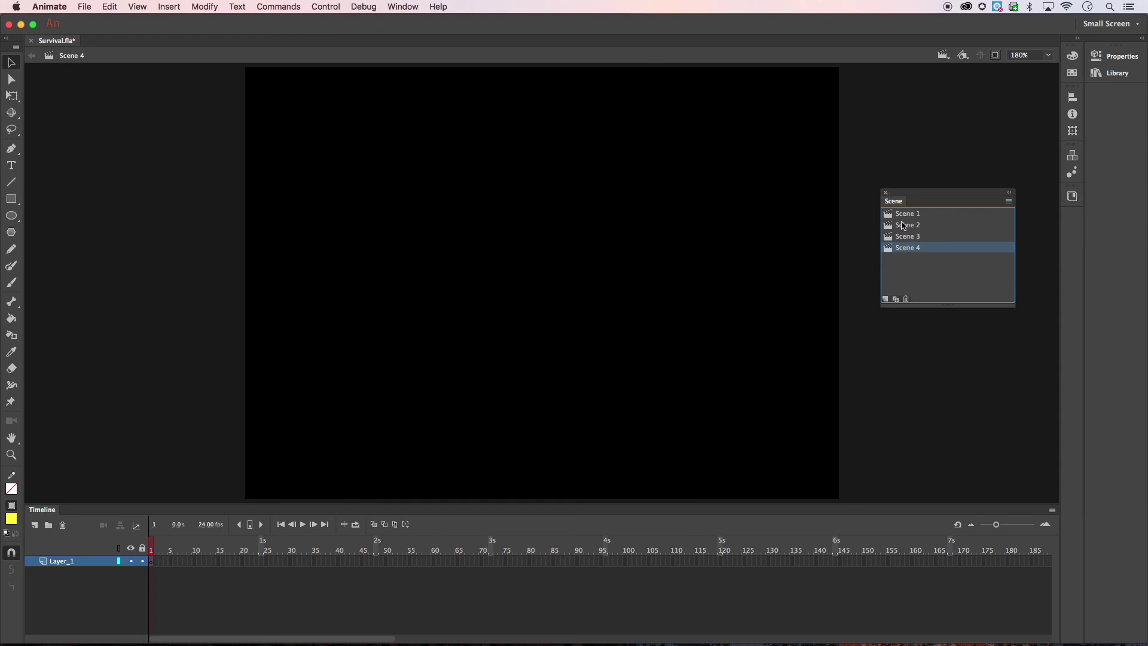
click(908, 236)
click(908, 215)
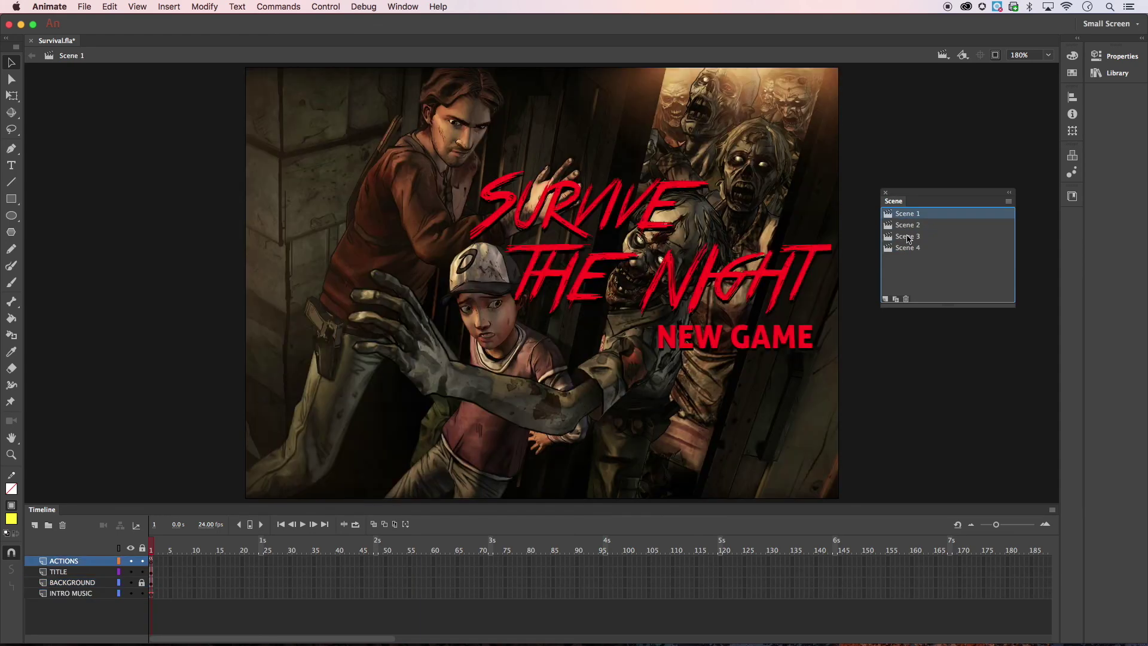
click(909, 248)
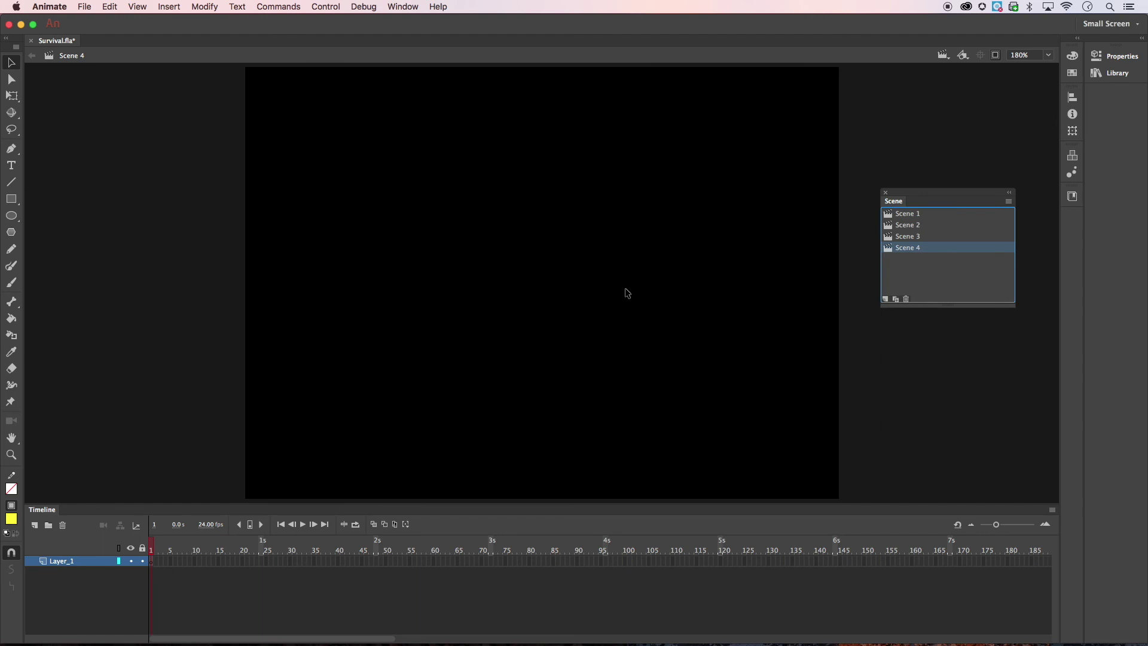
Step: Start an import to the stage and browse the PORTA MUTHA drive to the GAME INTERACTIVITY folder
click(87, 7)
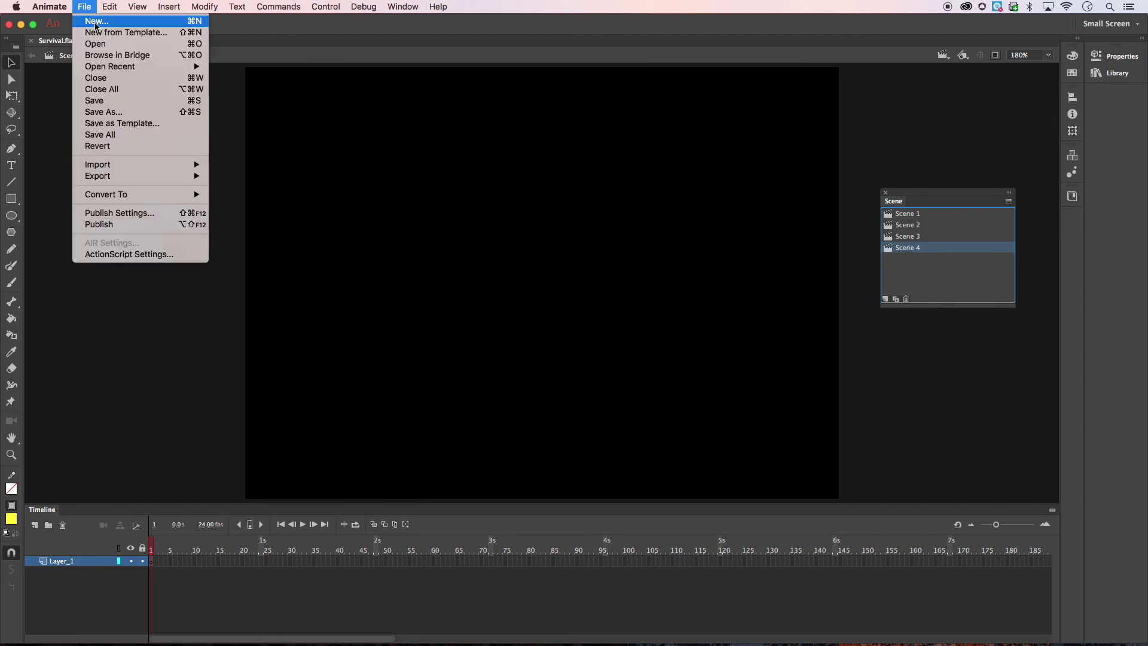
mouse_move(102, 166)
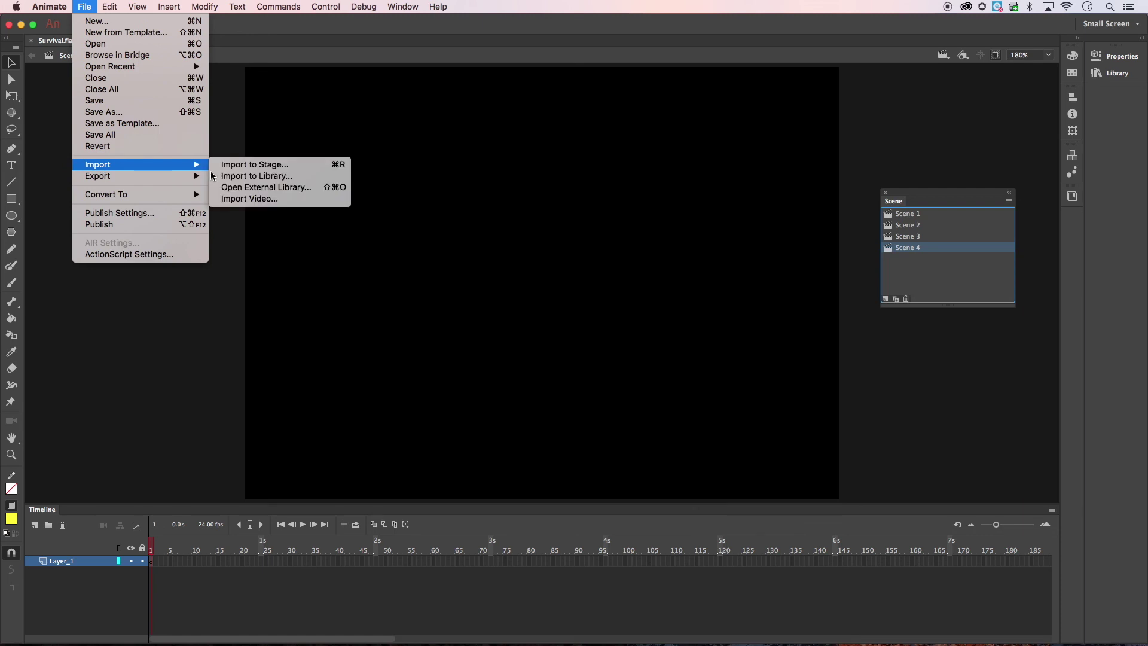
click(242, 167)
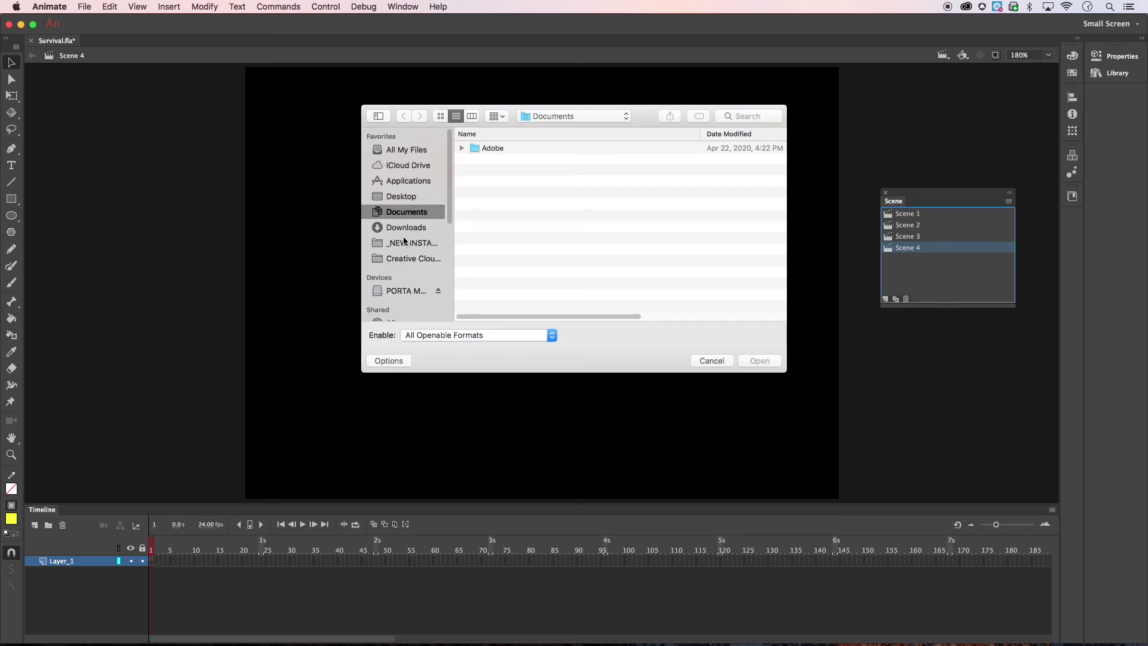
click(403, 291)
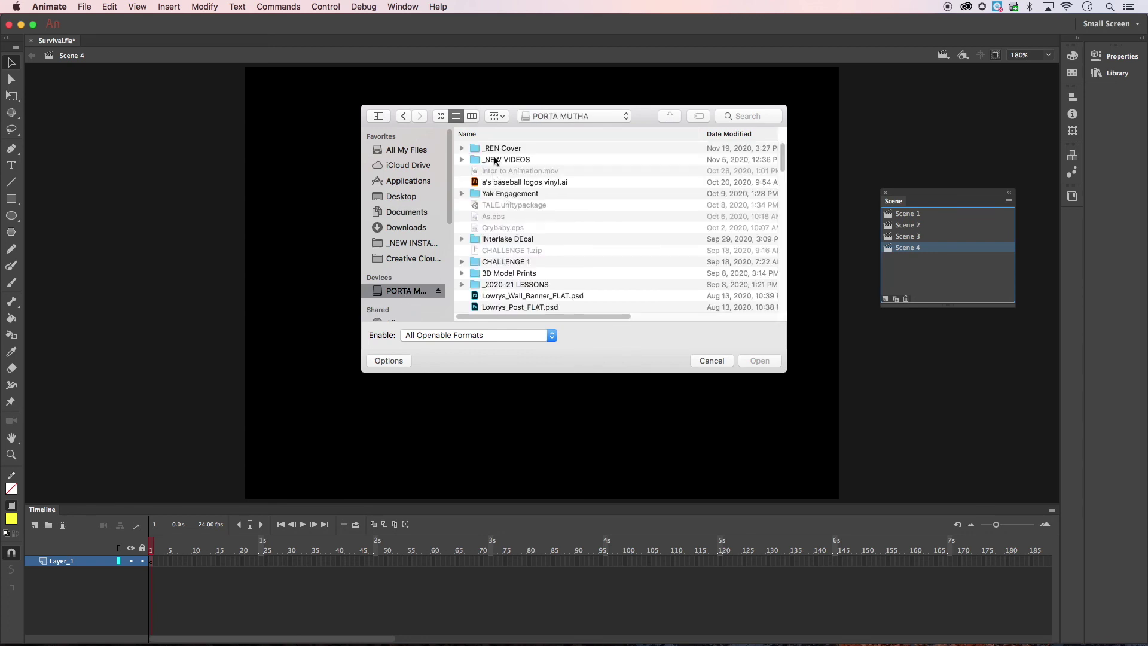
click(517, 134)
double_click(504, 162)
double_click(505, 181)
double_click(496, 239)
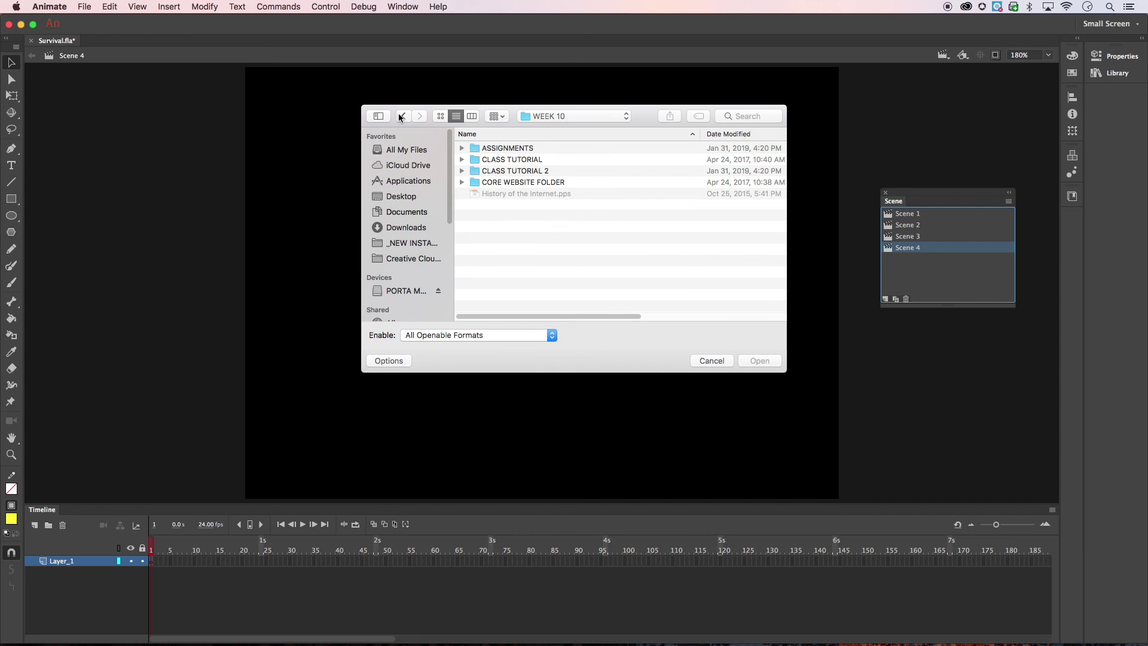
click(401, 118)
double_click(486, 228)
double_click(492, 194)
double_click(491, 149)
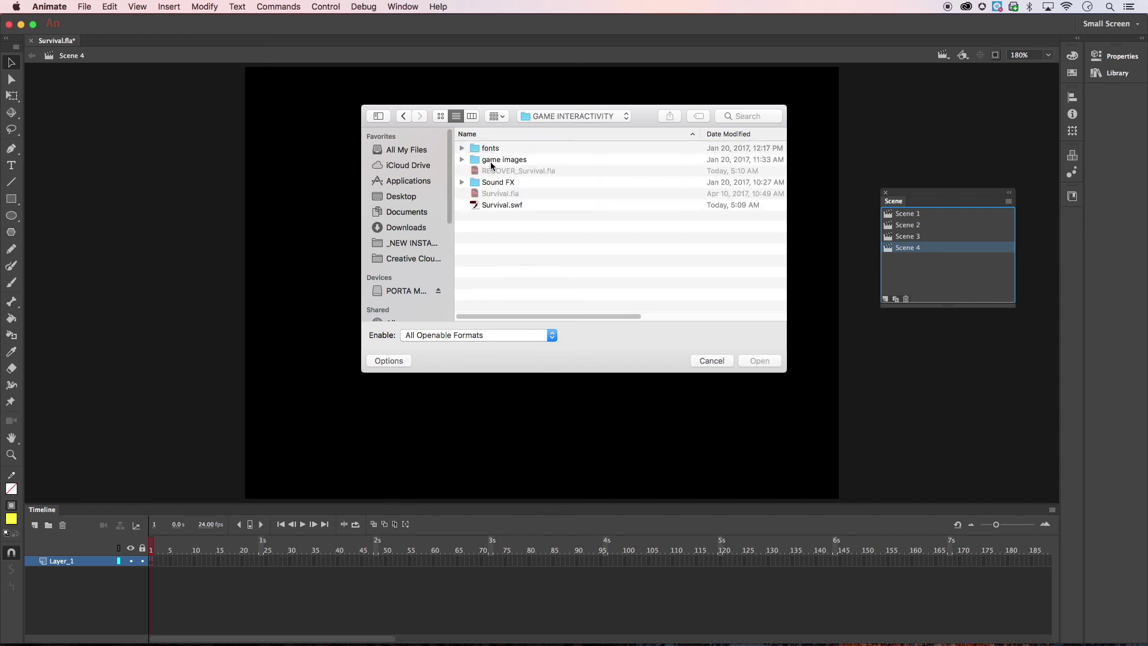
Step: Import Death.jpg from the game images folder onto the Scene 4 stage
double_click(491, 160)
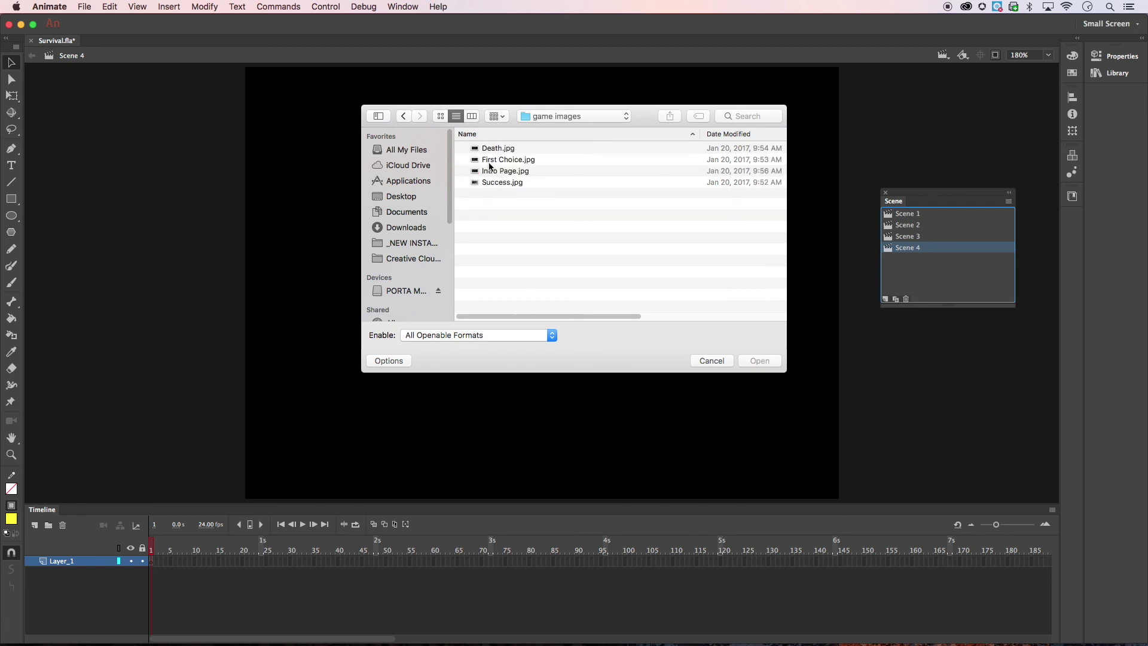
click(494, 148)
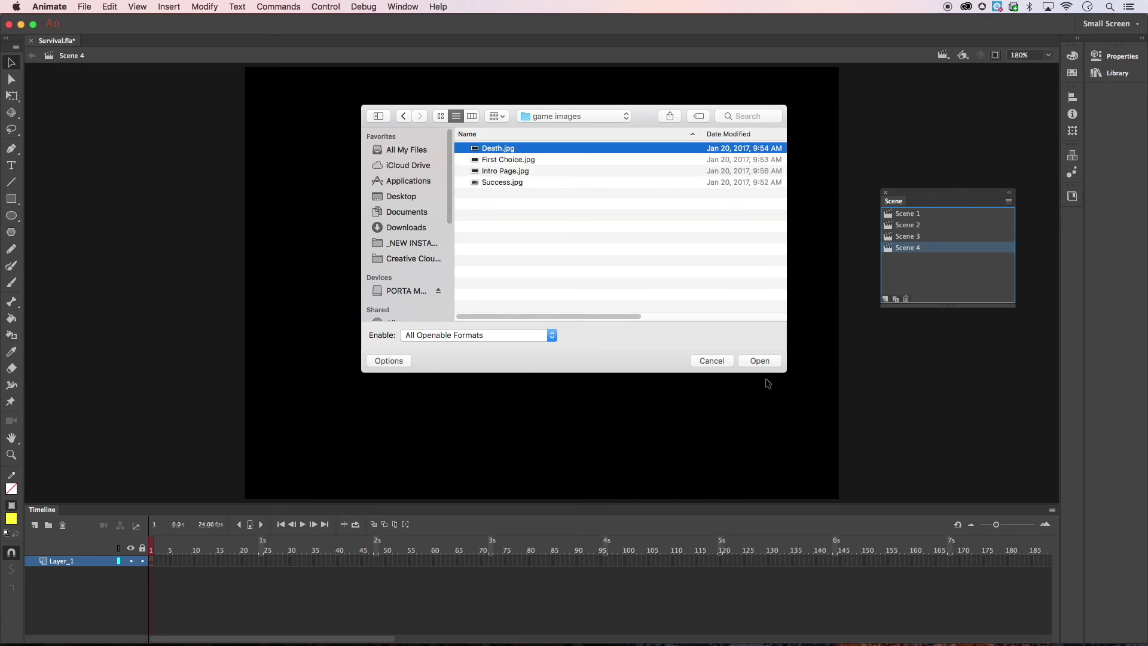
click(760, 361)
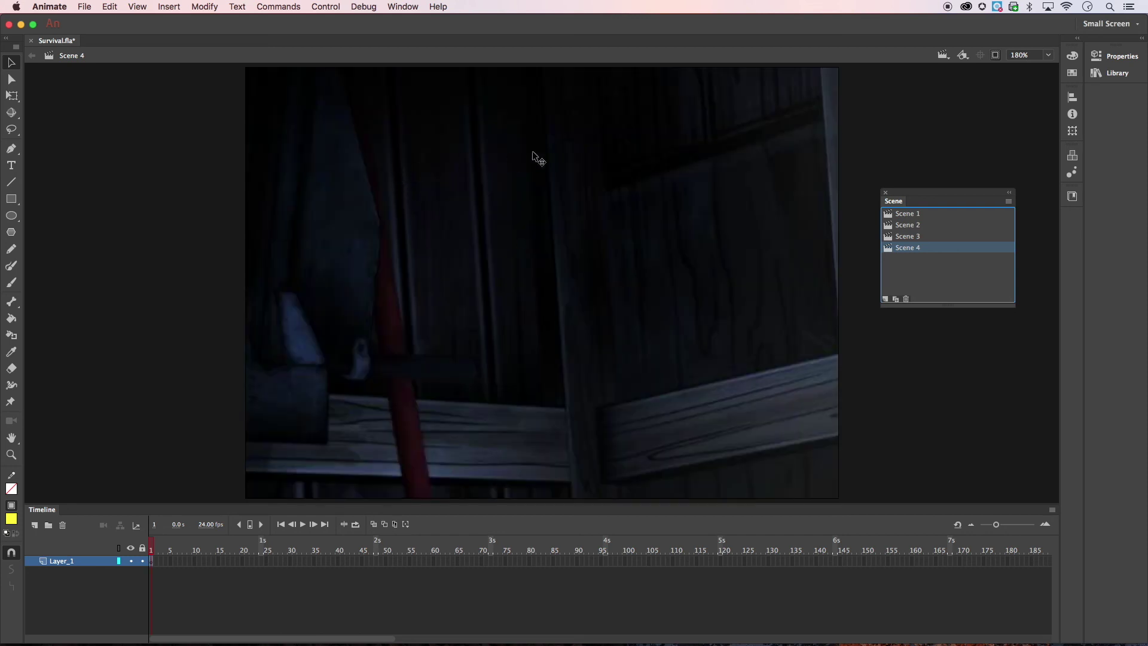
Step: Scale the Death image down to the stage's height and center it over the stage, with off-stage content shown while transforming
click(997, 57)
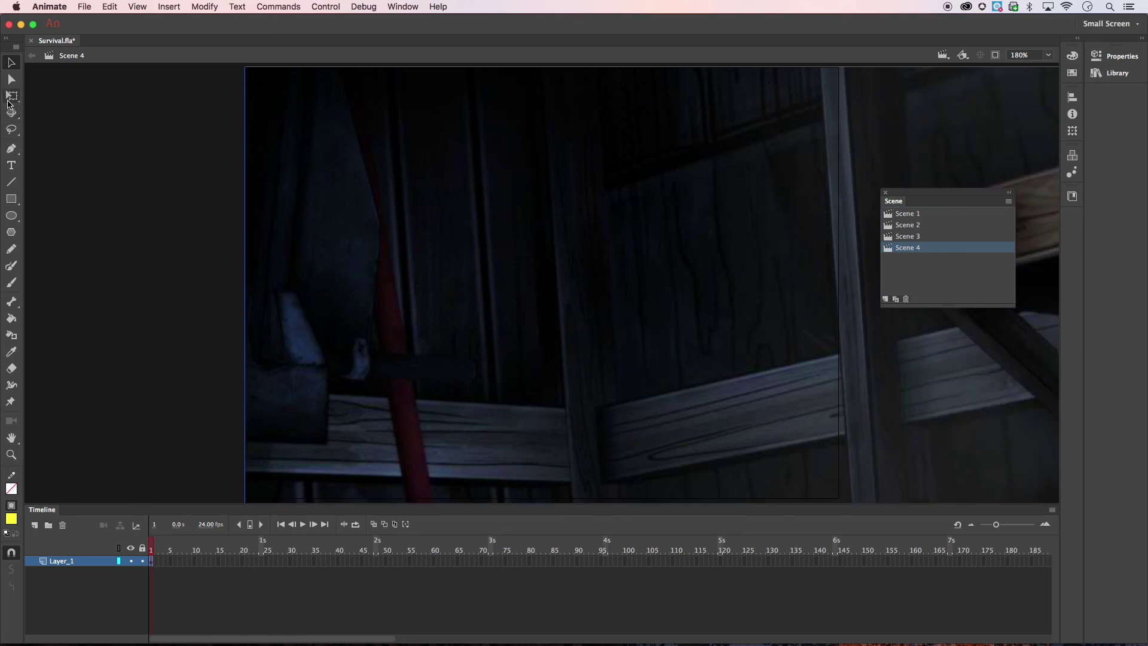
click(11, 100)
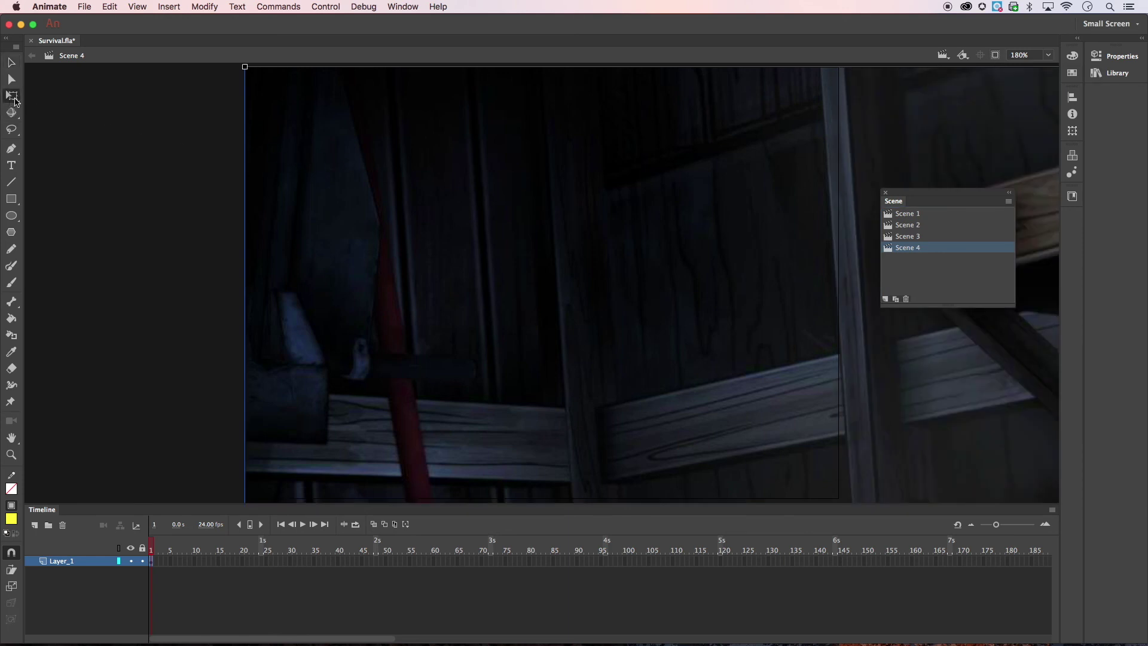
drag(246, 69, 426, 222)
drag(342, 173, 365, 181)
drag(693, 335, 540, 219)
drag(216, 456, 175, 487)
drag(375, 366, 327, 392)
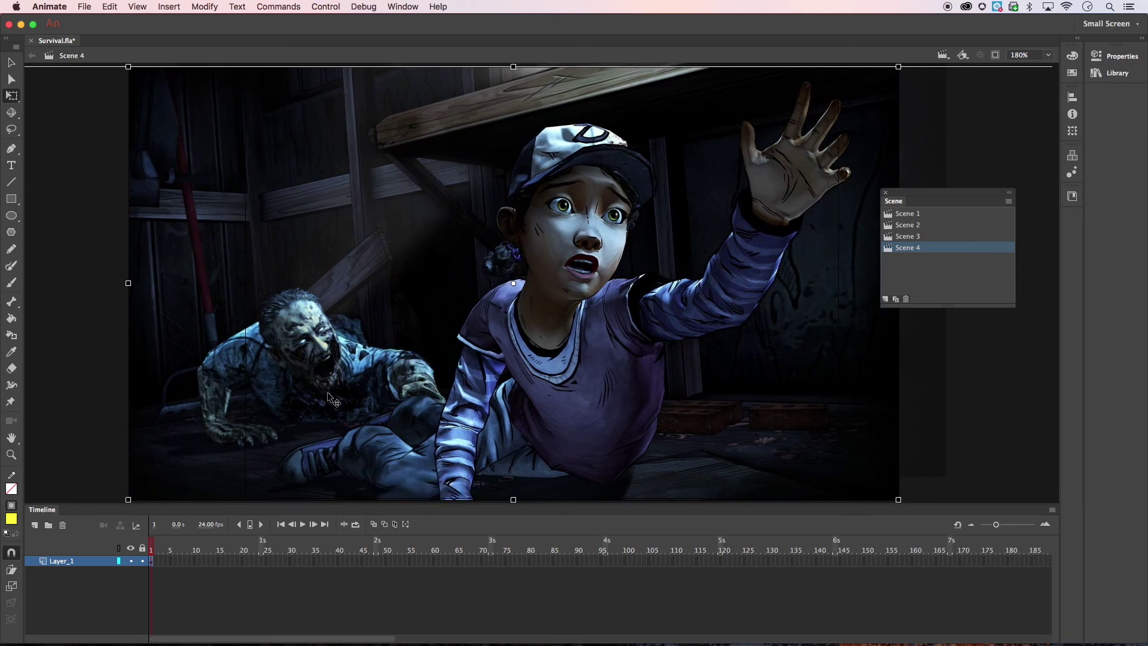
click(996, 55)
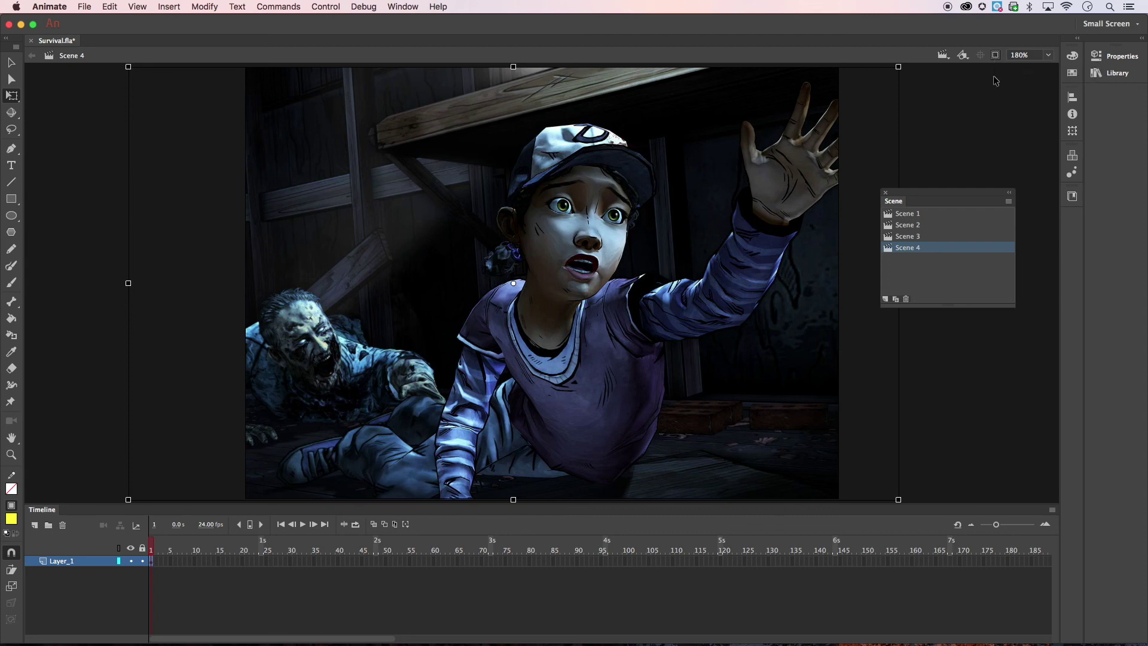
Step: Rename Scene 4's only layer as Background
click(923, 145)
double_click(64, 562)
text(Bac)
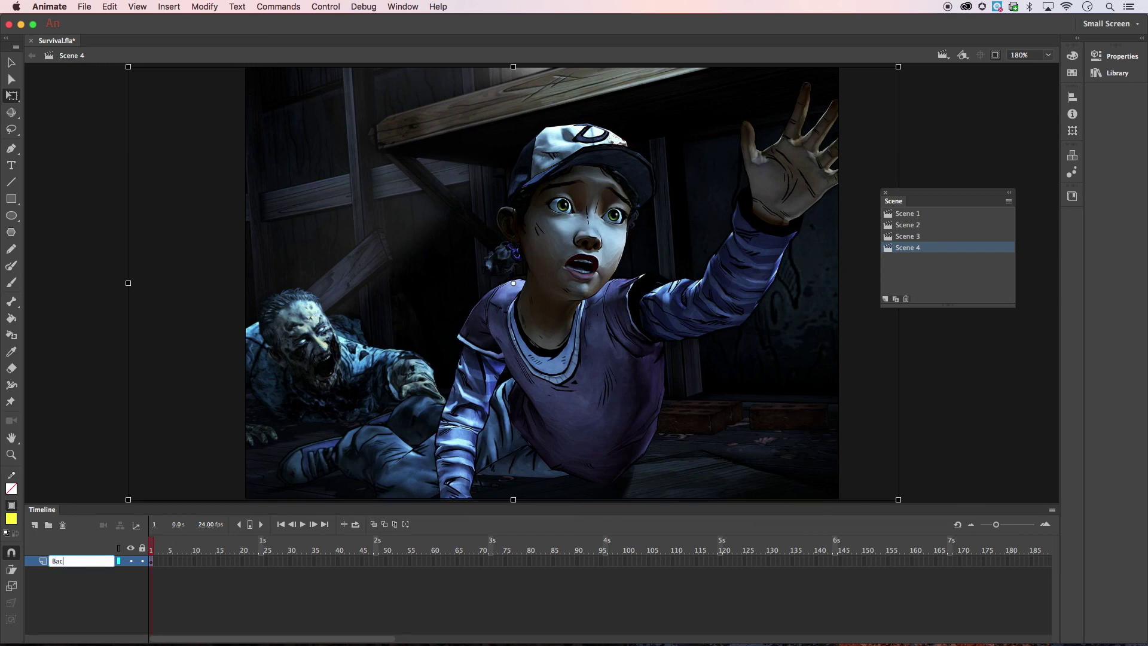
text(kground)
key(Return)
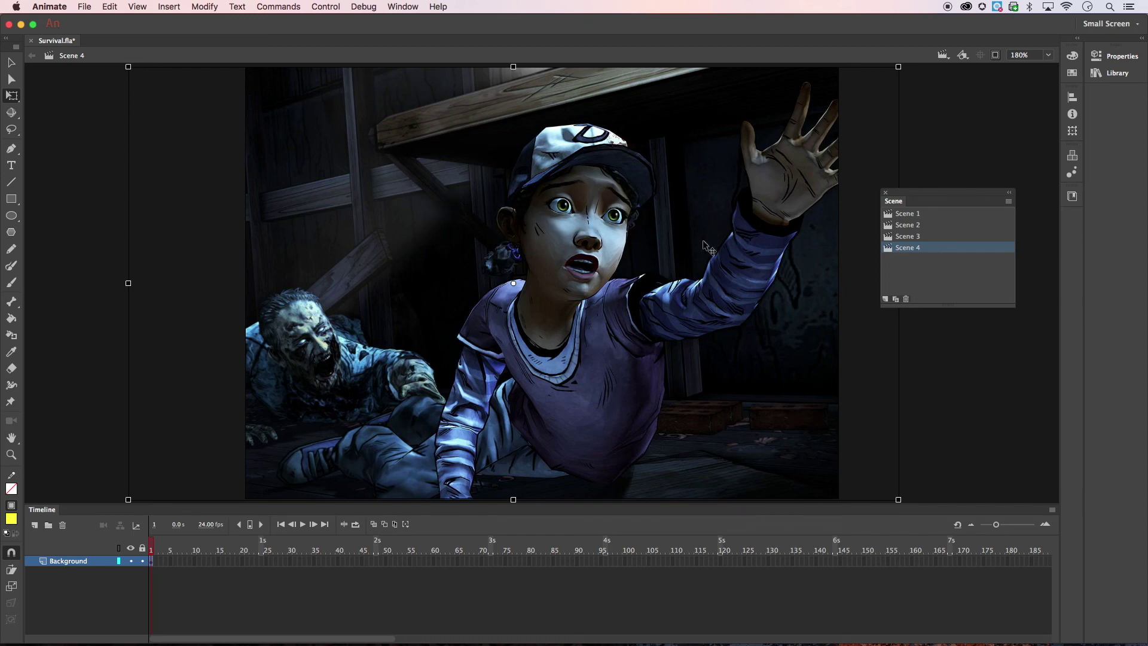
Step: Add the text "YOUR DEAD" above the crawling zombie in Scene 4 and select it as an object
click(12, 166)
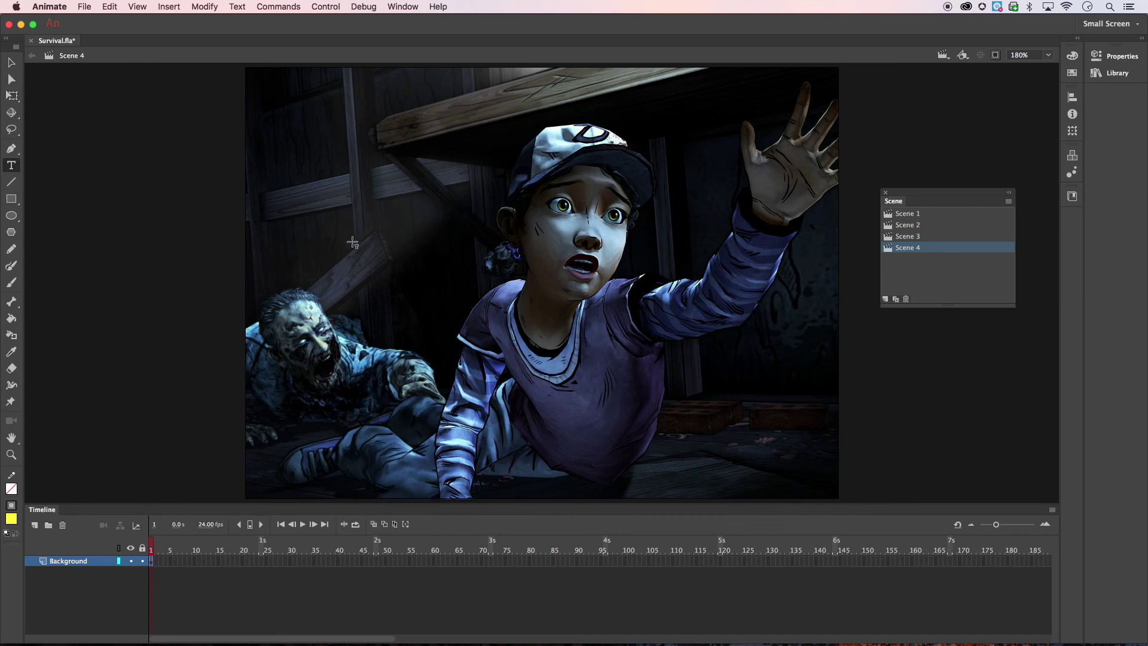
click(358, 207)
text(YOUR DA)
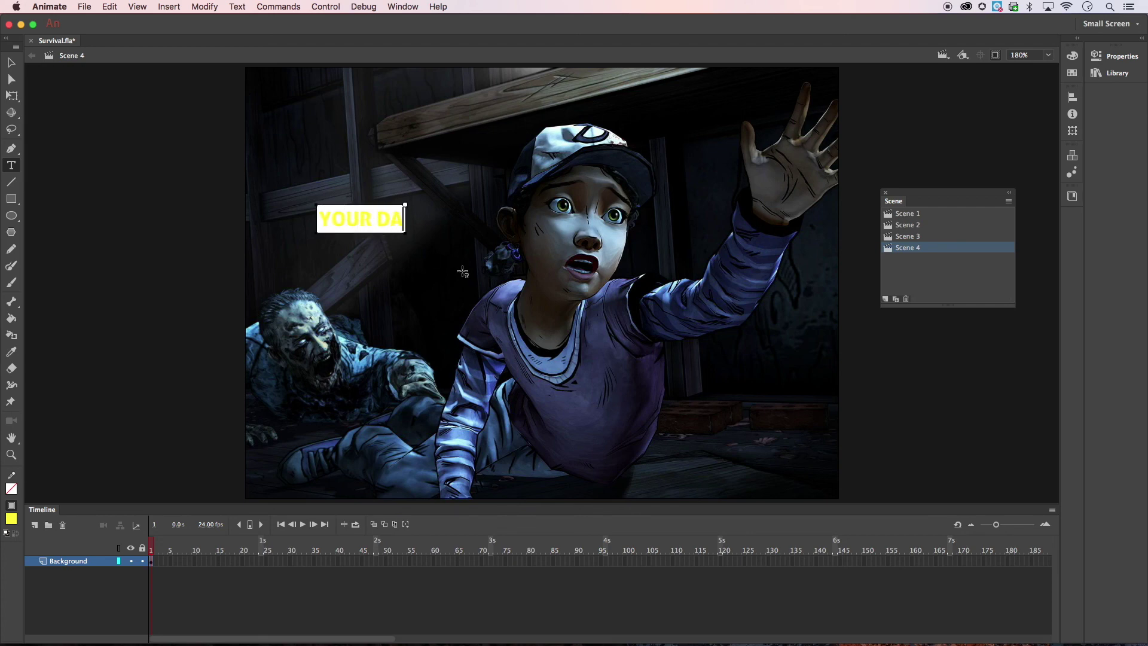
key(BackSpace)
text(EAD)
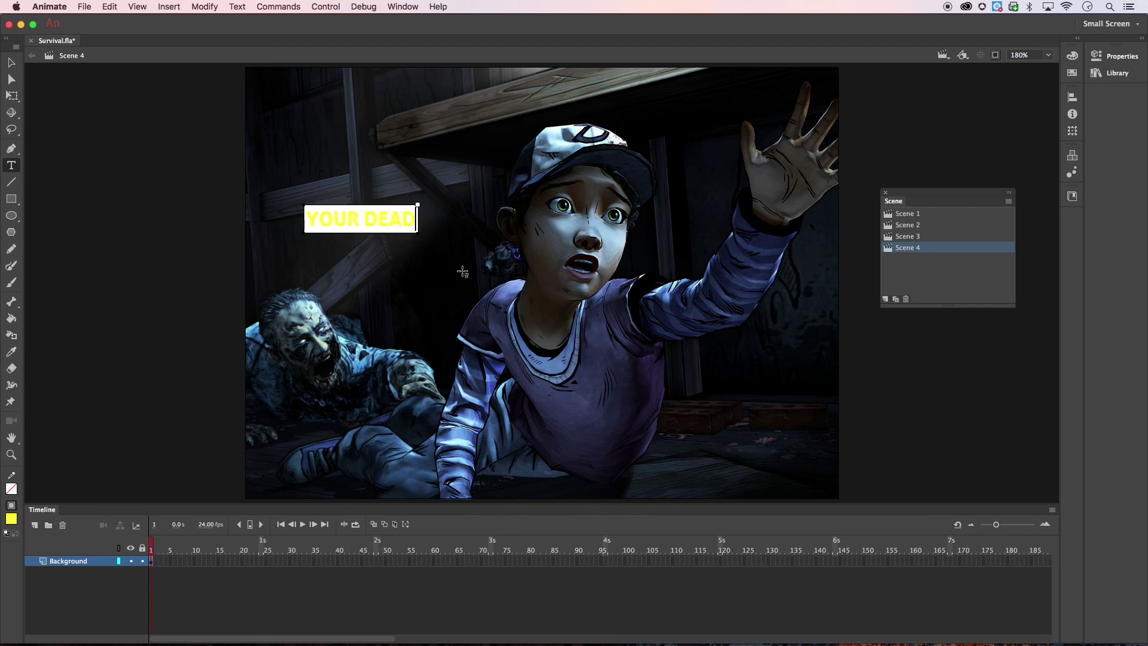
click(11, 64)
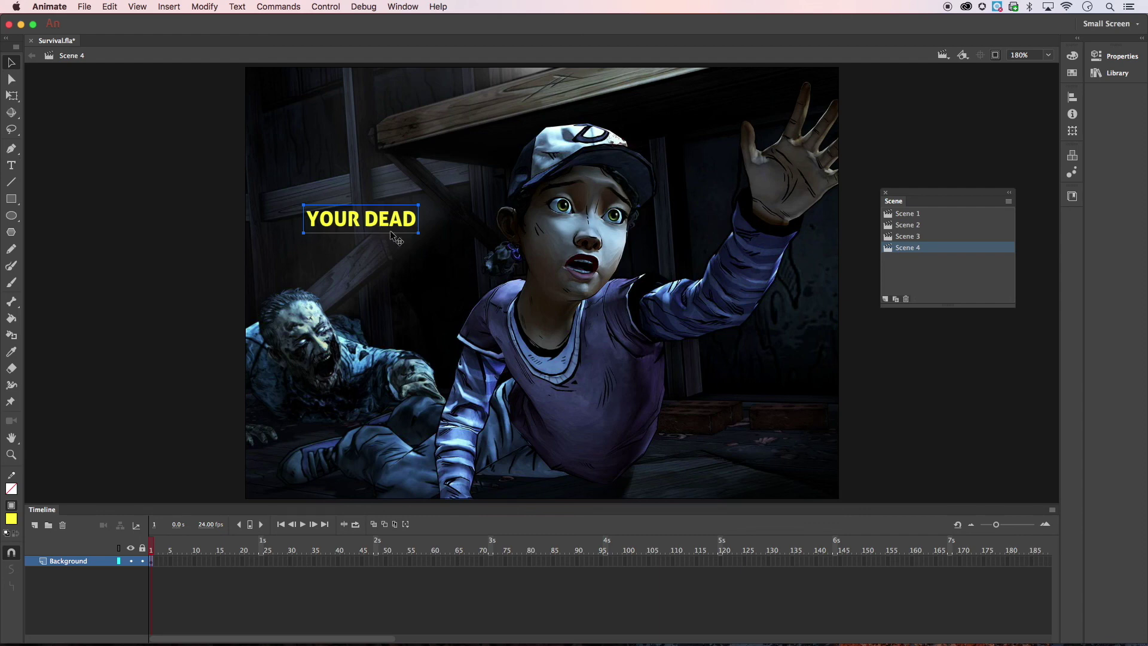
Step: Format the "YOUR DEAD" text with the True Lies font, red color and 40 pt size
click(1127, 58)
click(997, 167)
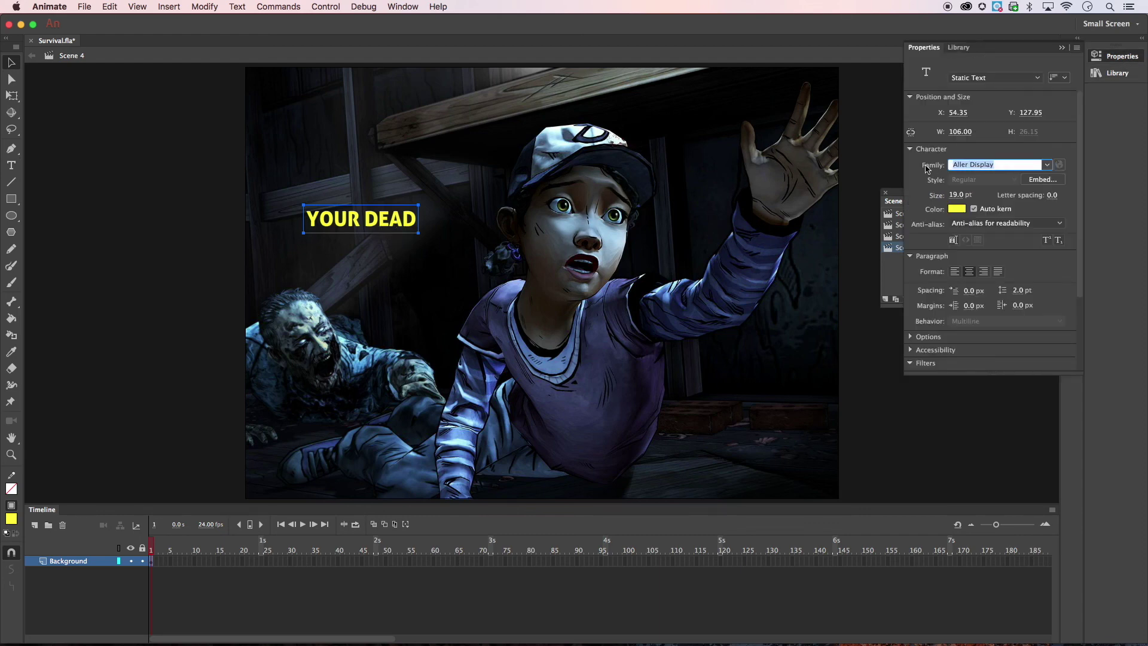
text(True Lies)
key(Return)
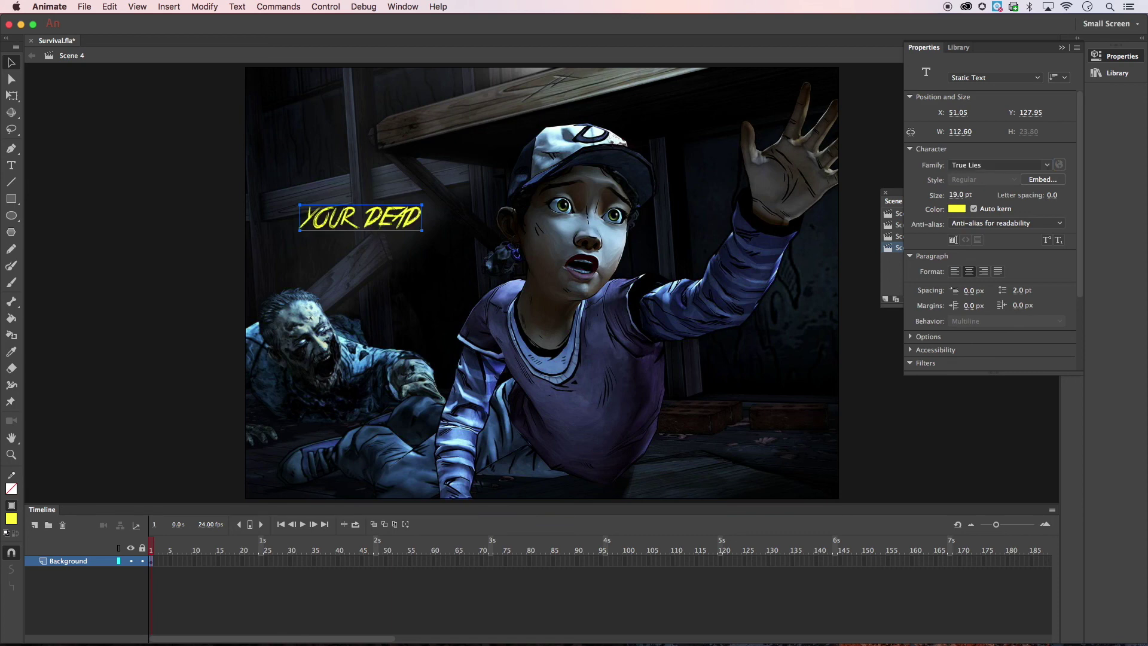
click(961, 210)
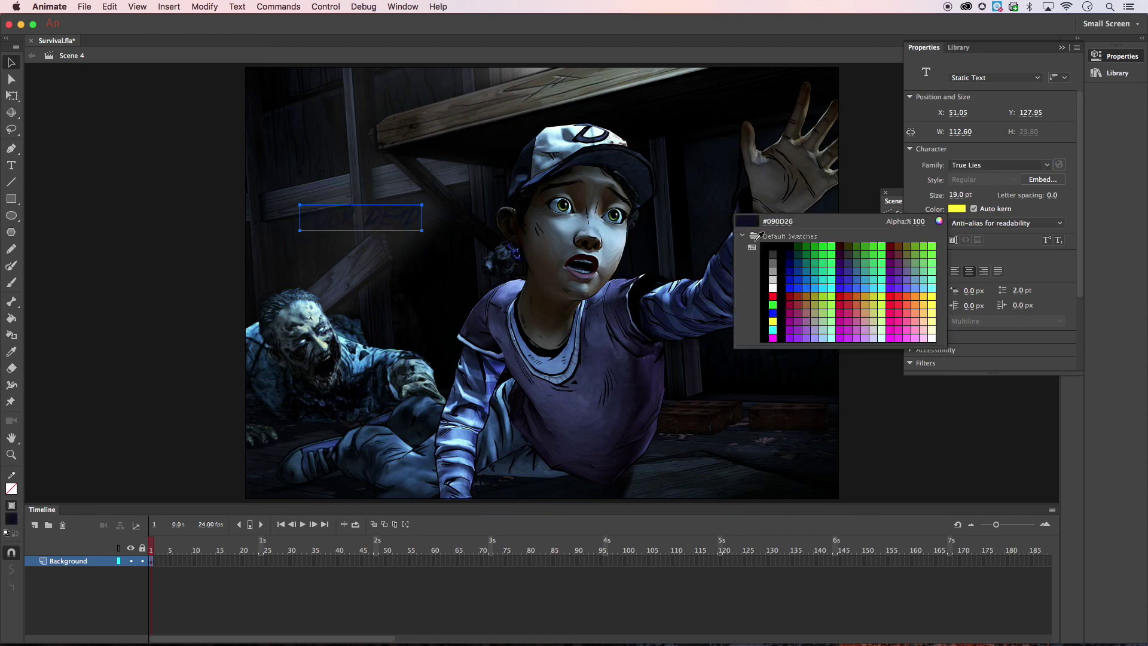
click(776, 295)
mouse_move(959, 195)
mouse_down()
mouse_move(984, 195)
mouse_move(969, 196)
mouse_up()
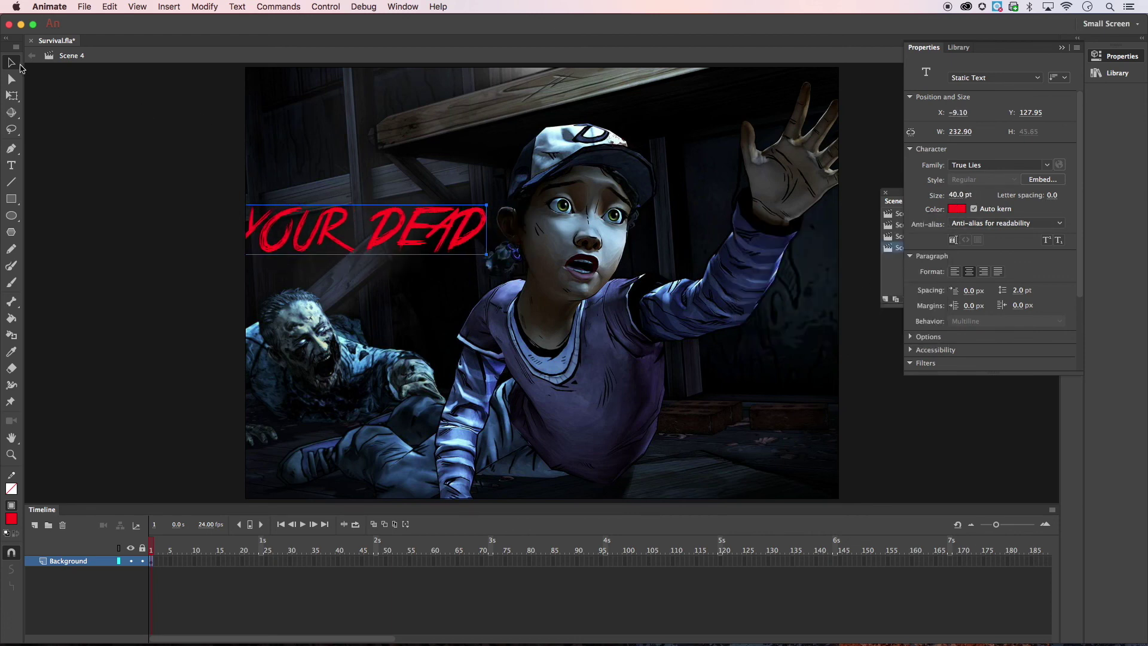
Step: Move the "YOUR DEAD" text onto the girl's torso in Scene 4 and deselect it
drag(384, 246, 662, 357)
click(157, 275)
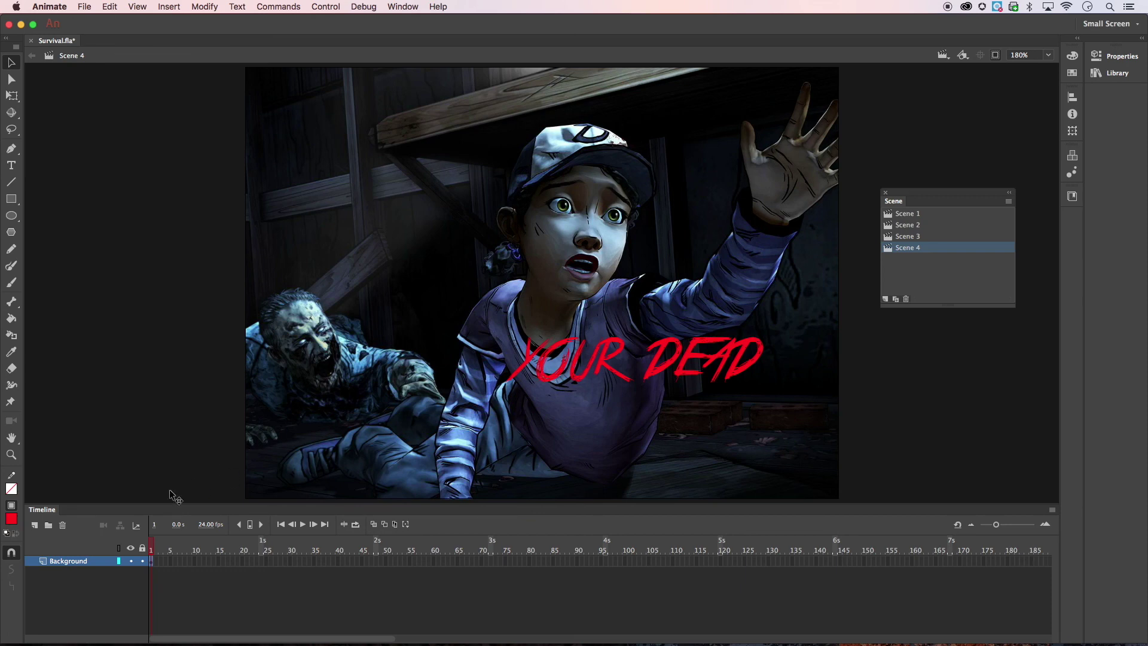
Step: Add a new layer above Background in Scene 4 and name it Actions
click(34, 526)
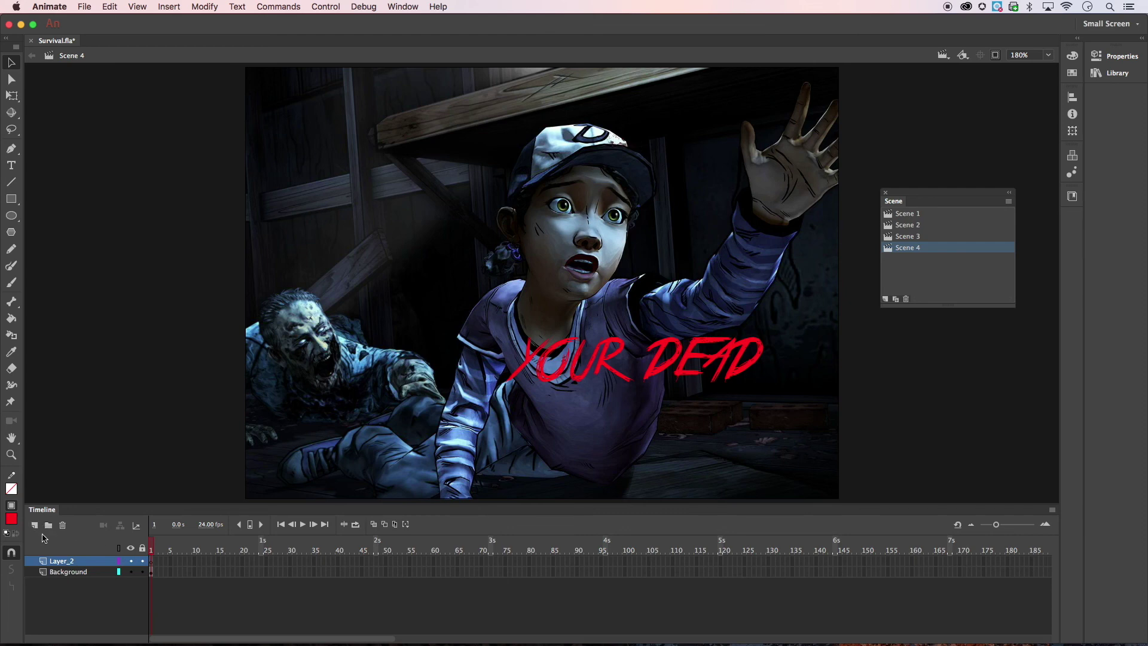
double_click(68, 563)
text(Actions)
key(Return)
Step: Add a stop() script to frame 1 of Scene 4's Actions layer and close the script editor
drag(997, 524, 1028, 526)
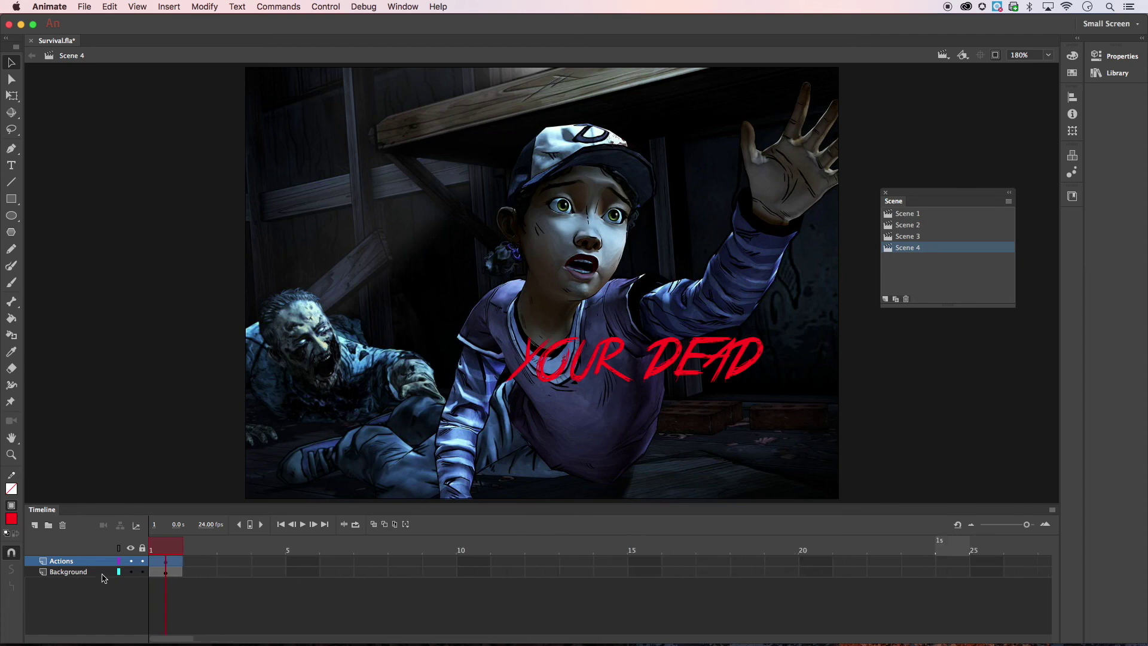
right_click(174, 563)
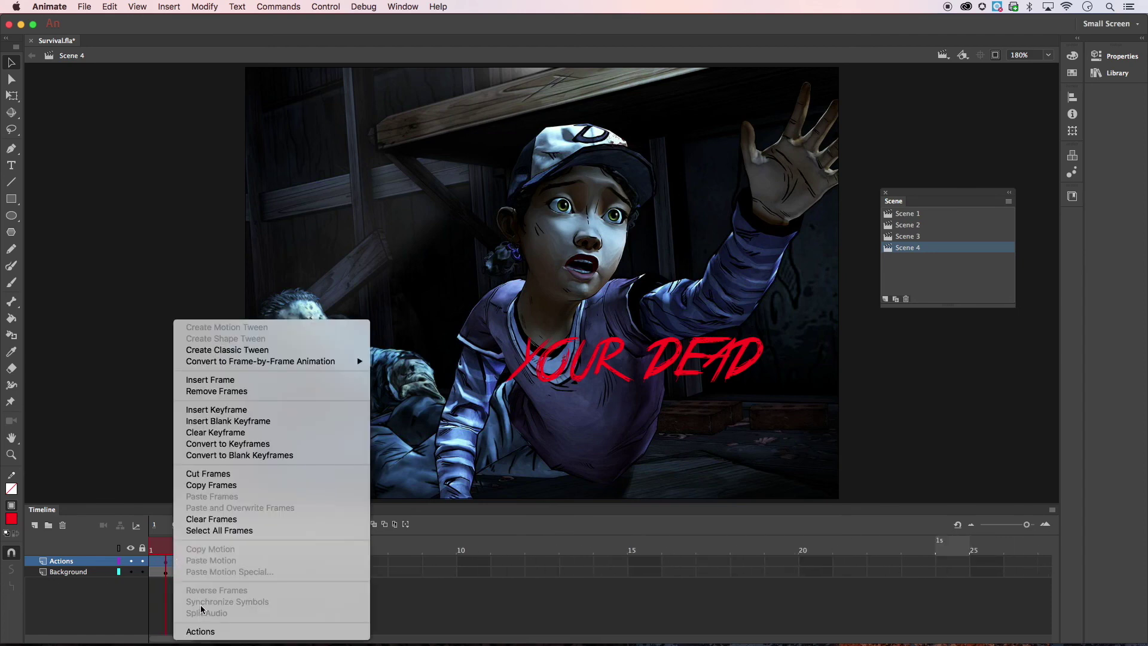
click(201, 633)
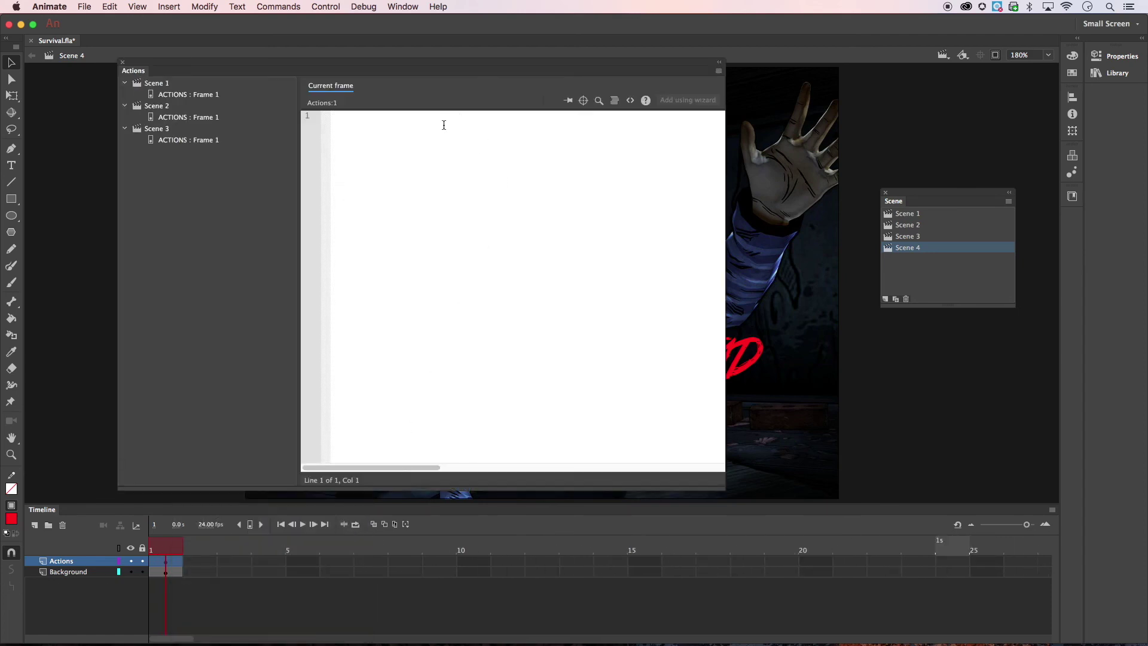
text(stop)
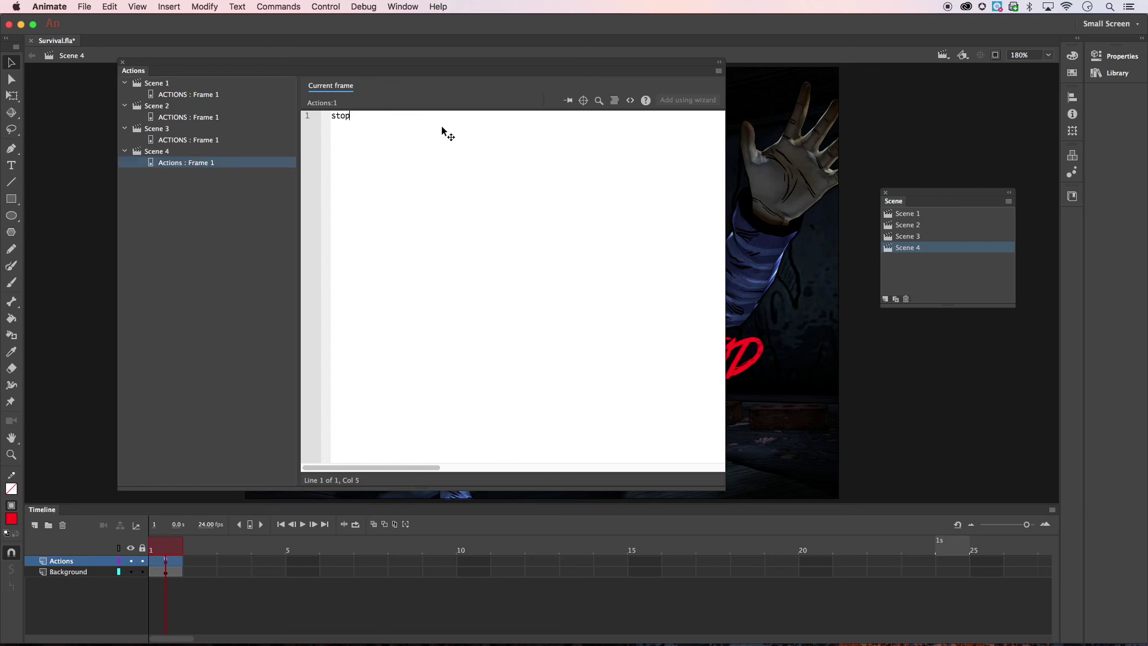
text(())
click(122, 62)
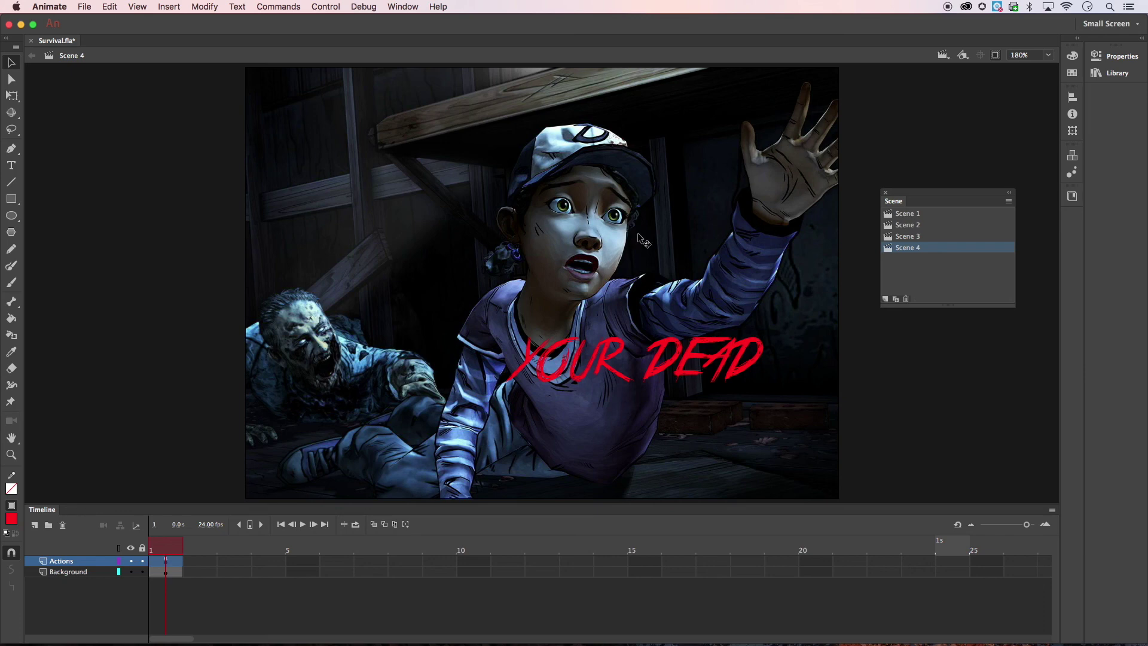
Step: Add the text "GO TO THE SHED" below the question in Scene 2, opposite "GO TO WATER TOWER", and select it as an object
click(909, 225)
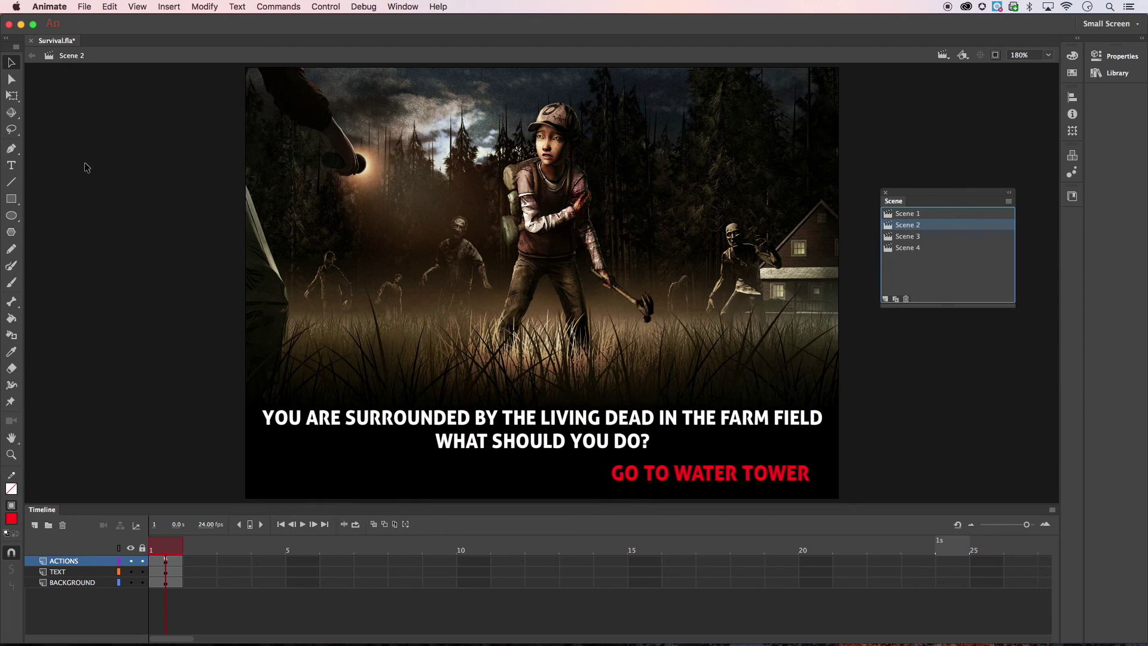
click(11, 165)
click(284, 476)
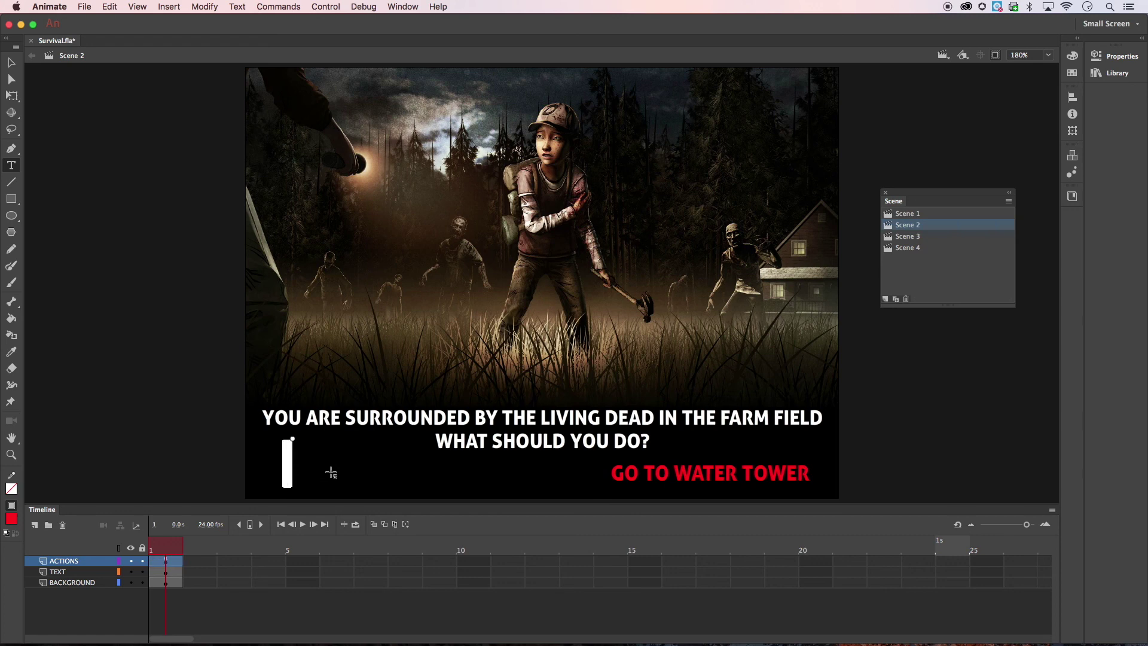
text(GO TO)
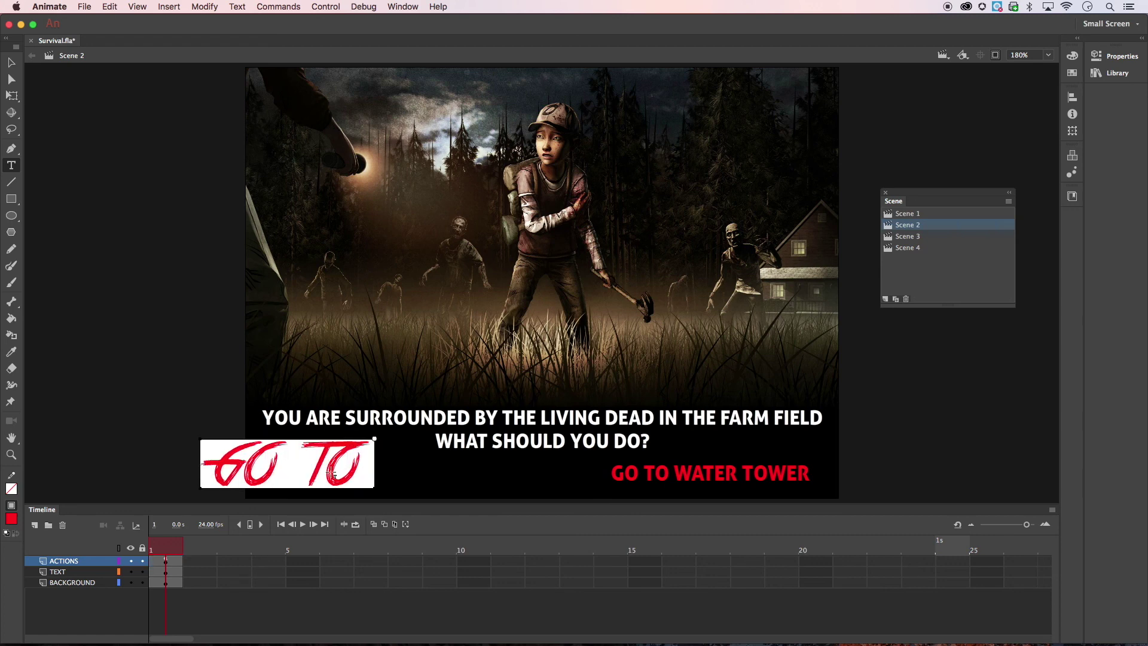
text( THE SHED)
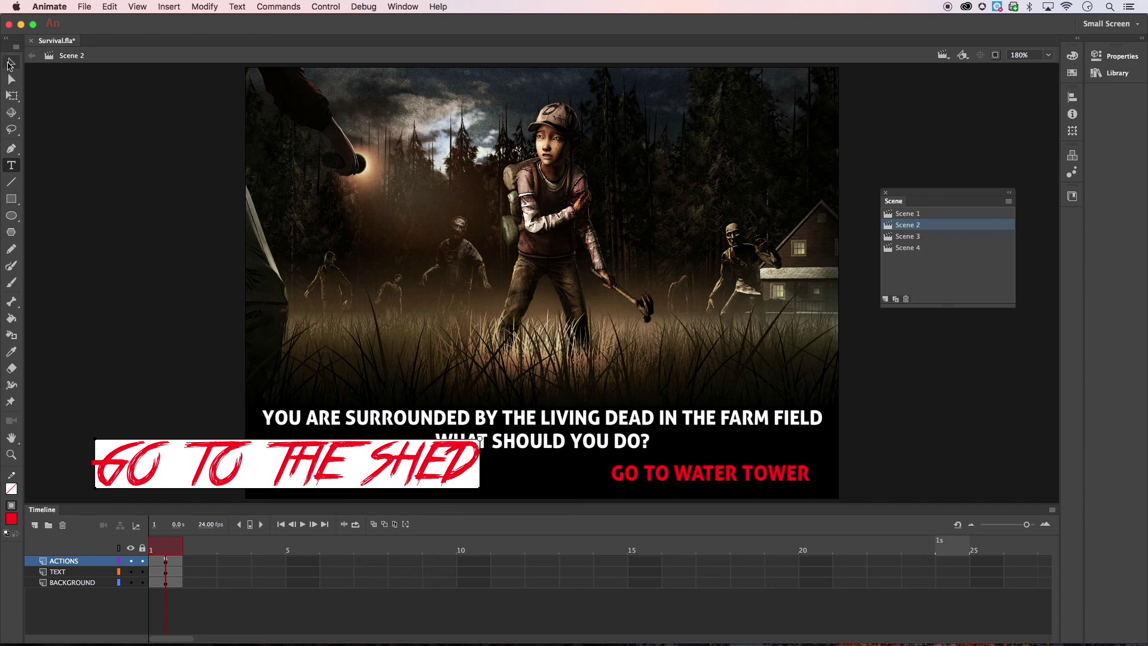
click(10, 63)
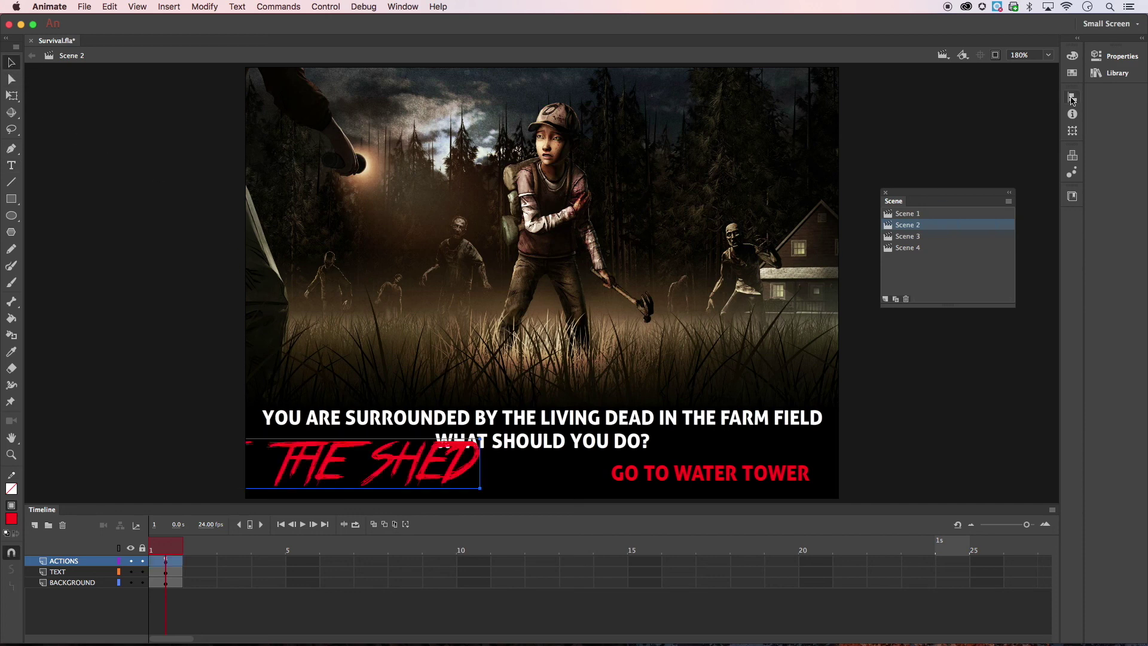
Step: Format "GO TO THE SHED" with the Aller Display font at 19 pt and align it level with "GO TO WATER TOWER"
click(1109, 57)
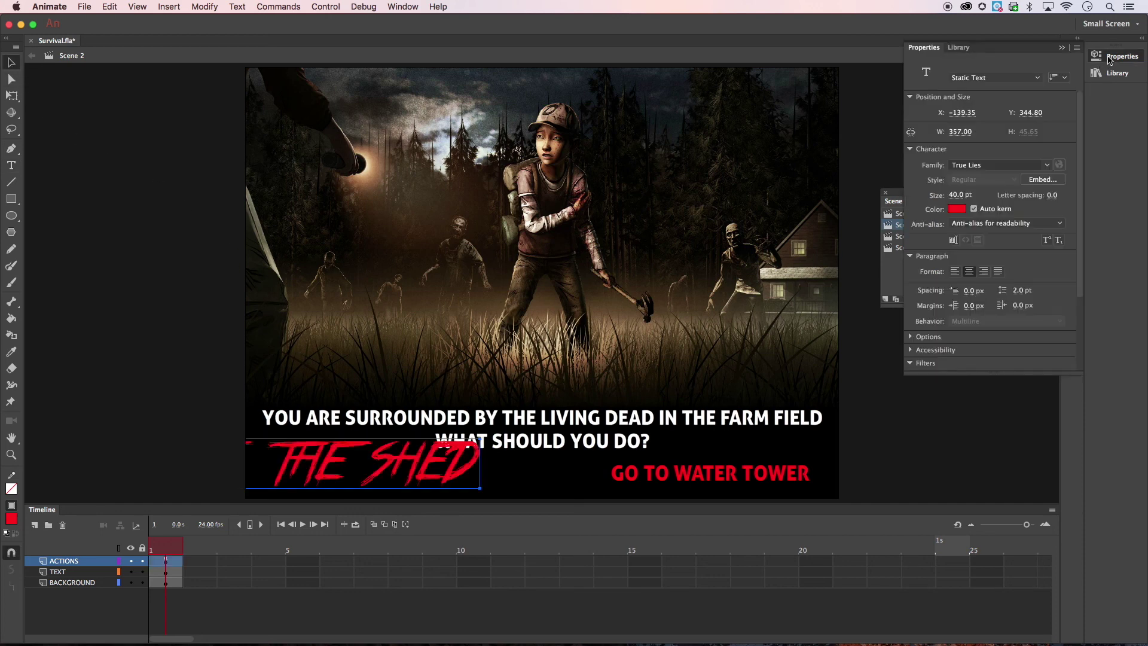
click(994, 166)
text(Aller Display)
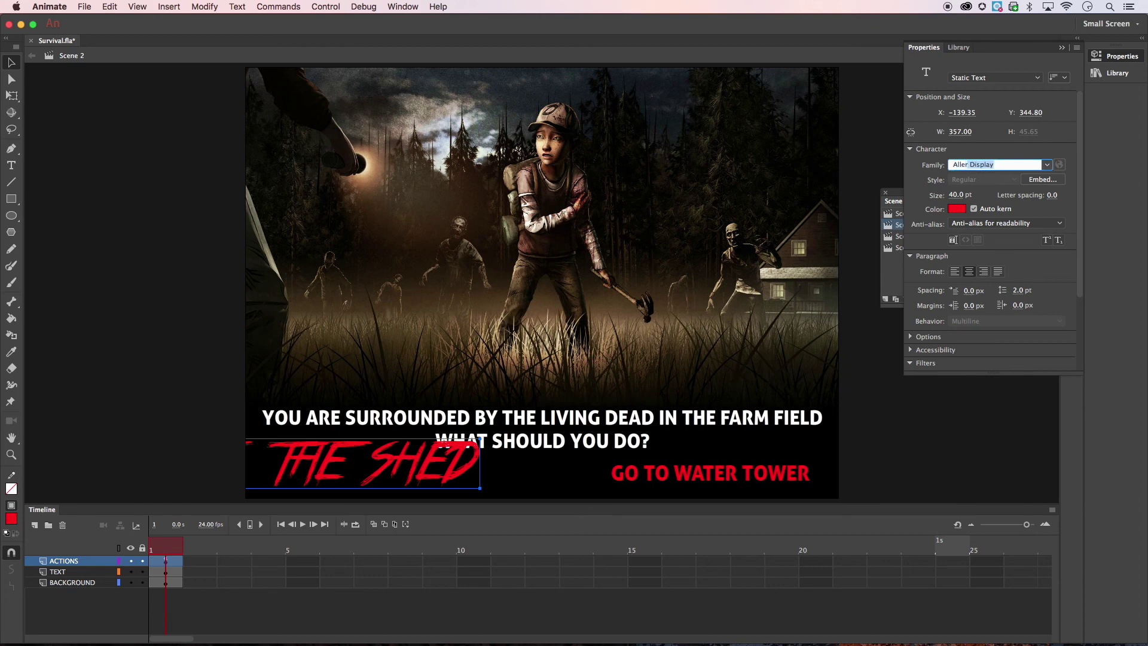
key(Return)
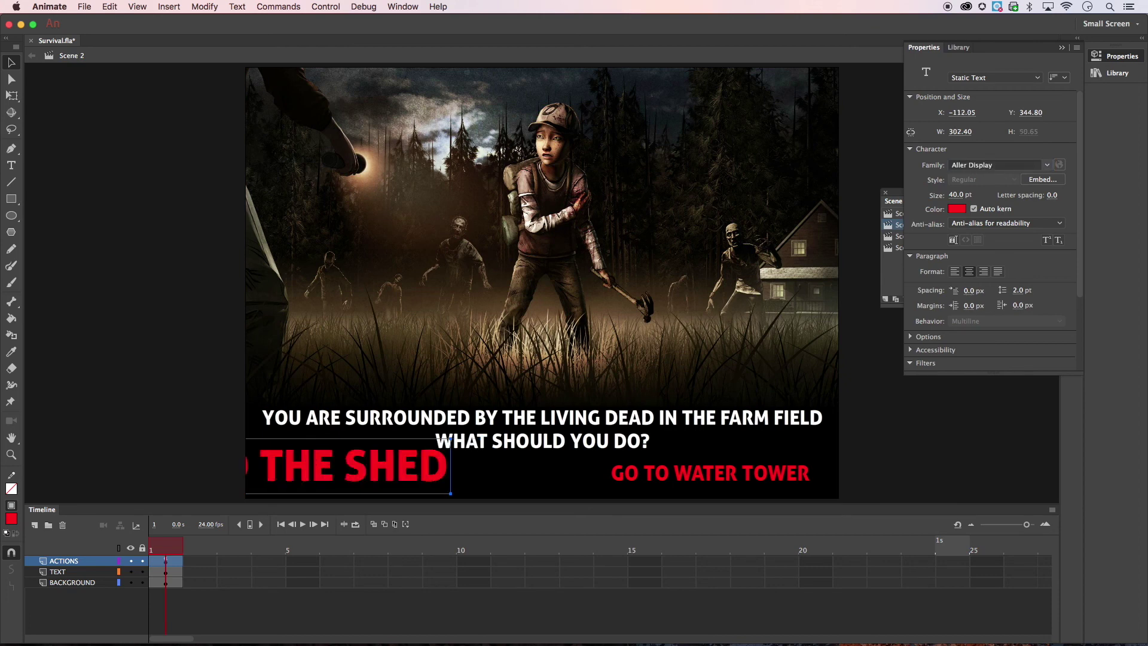
click(957, 196)
text(19)
key(Return)
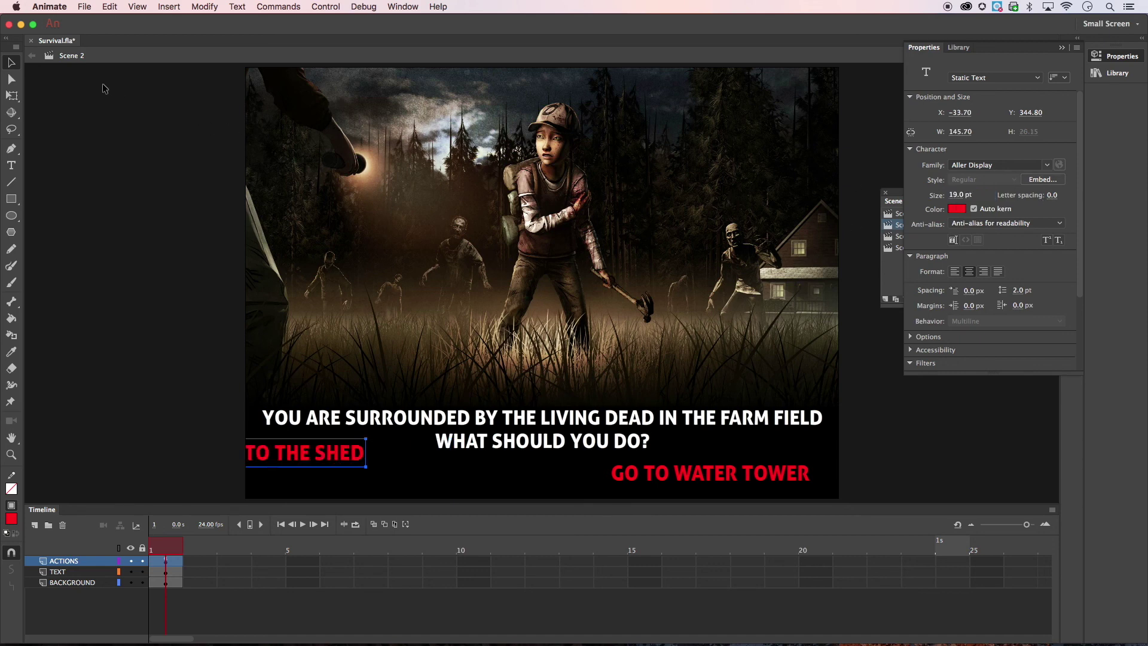
drag(329, 460, 394, 472)
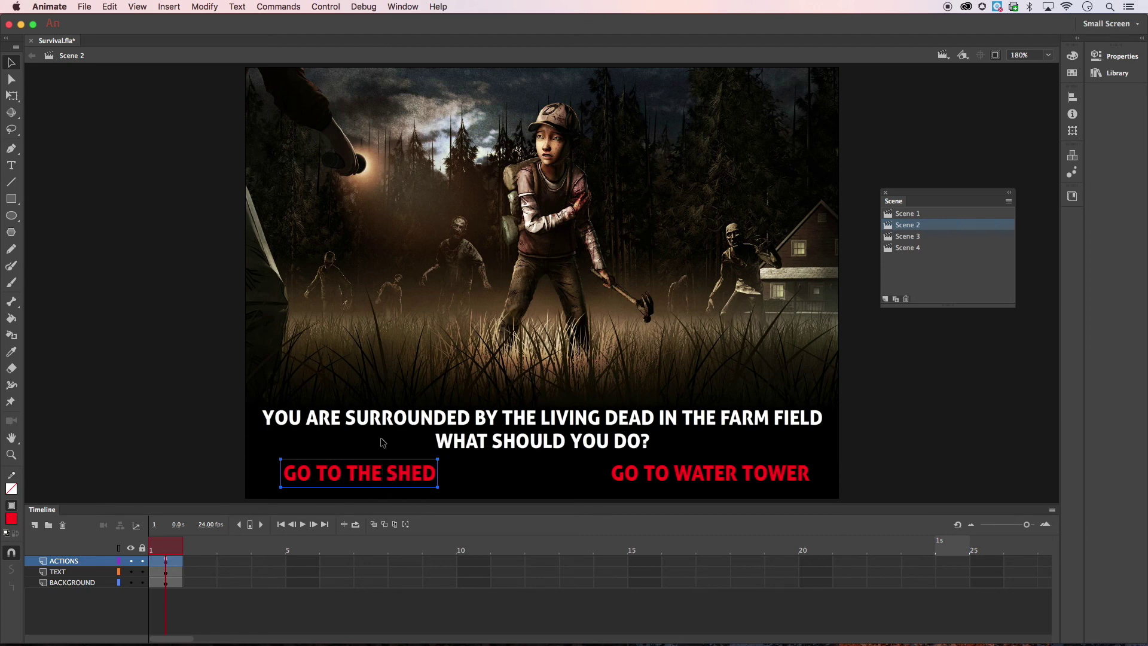
Step: Convert the "GO TO THE SHED" text to a Button symbol named Choice2
click(198, 6)
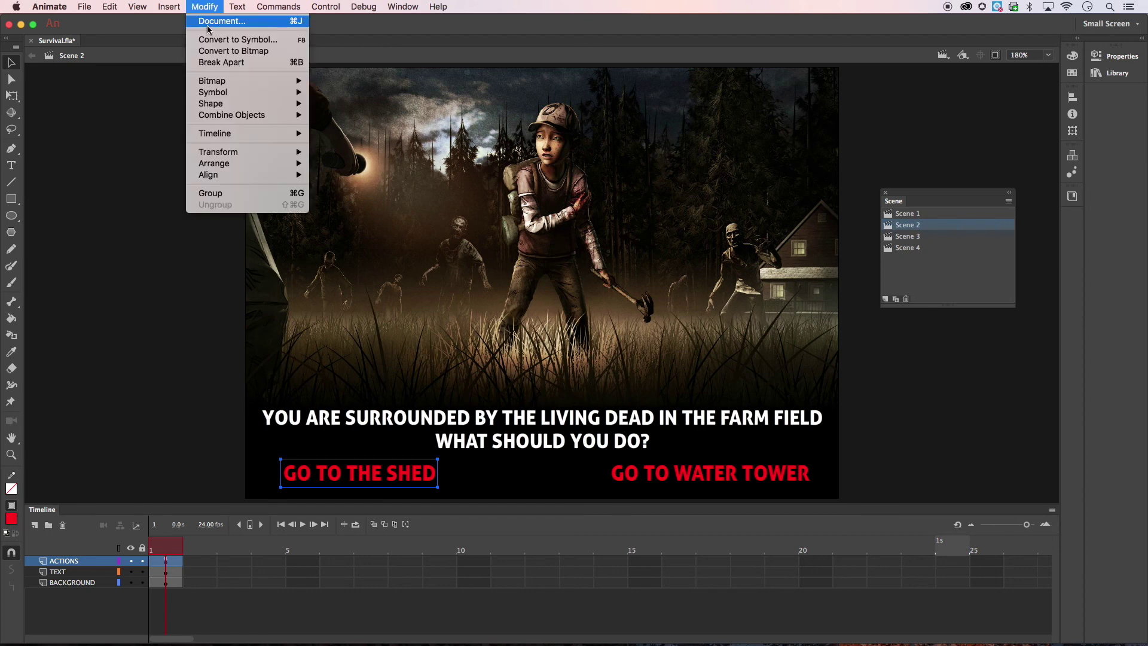
click(213, 40)
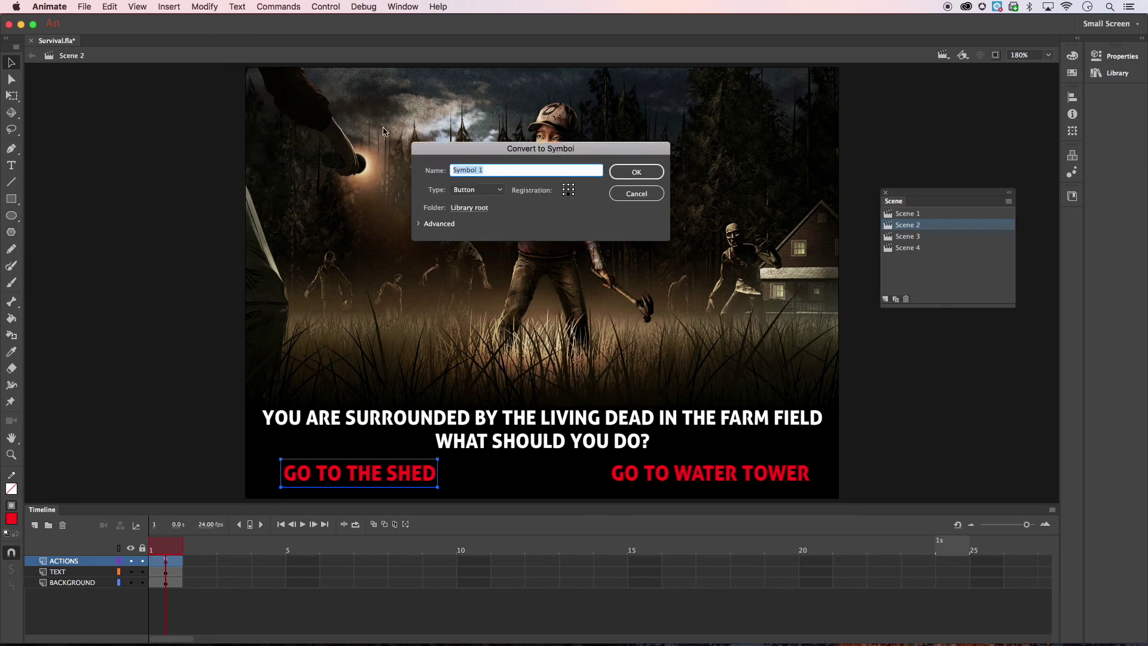
click(470, 191)
click(471, 196)
text(Choice2)
click(633, 177)
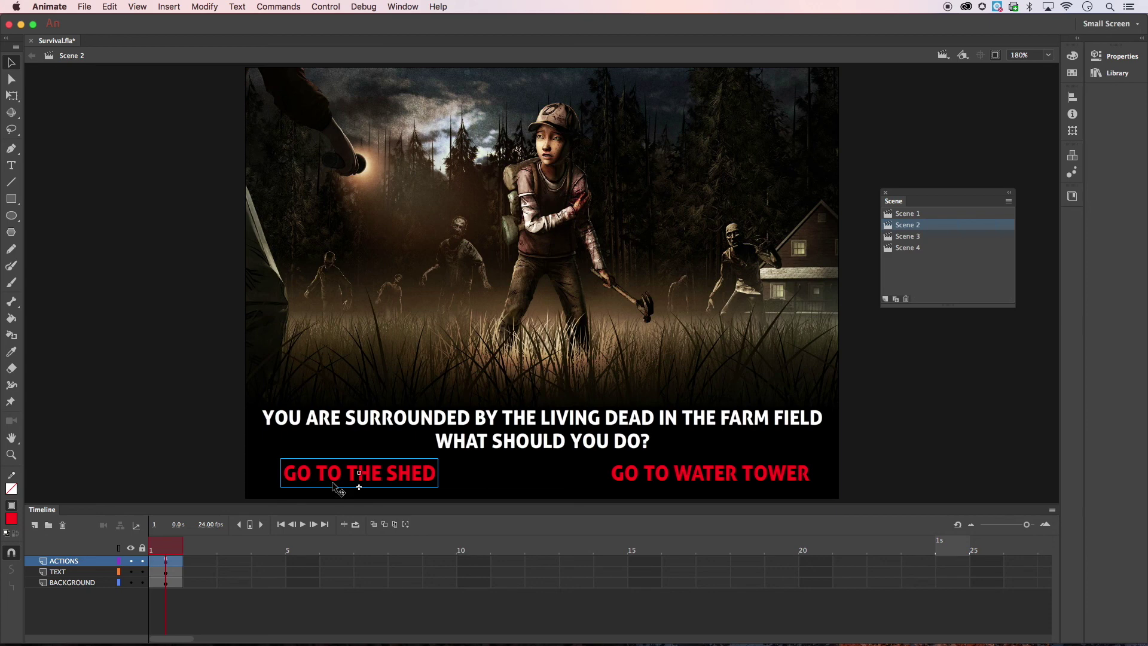
Step: Open the Choice2 button for editing and insert a keyframe in its Over state
double_click(394, 476)
click(181, 562)
right_click(179, 562)
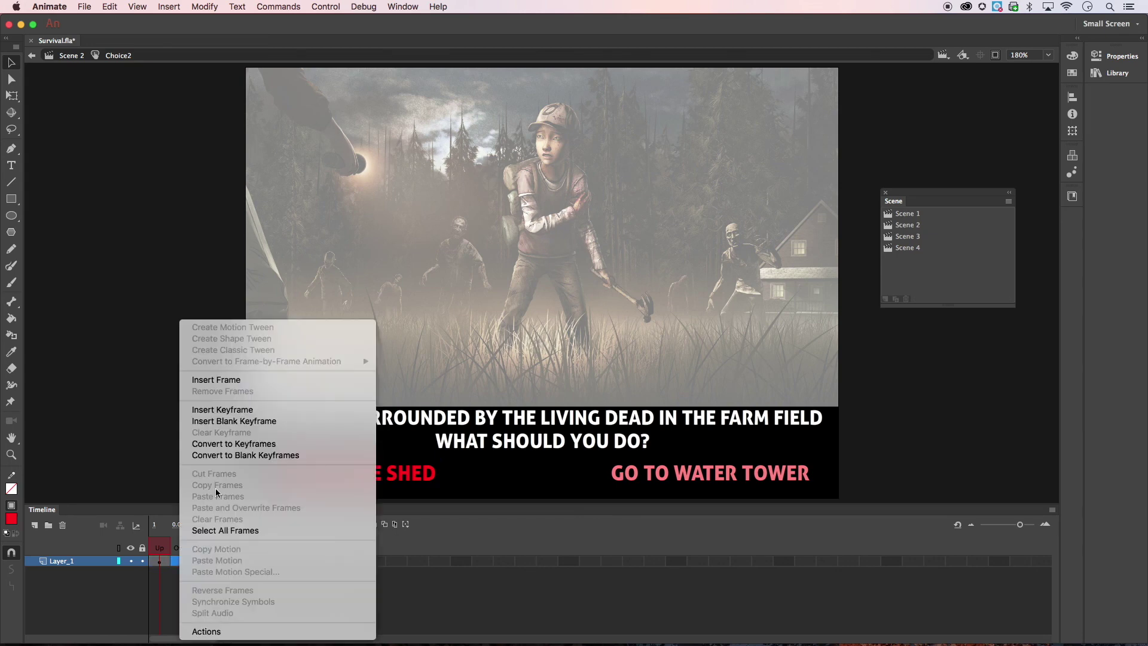
click(233, 410)
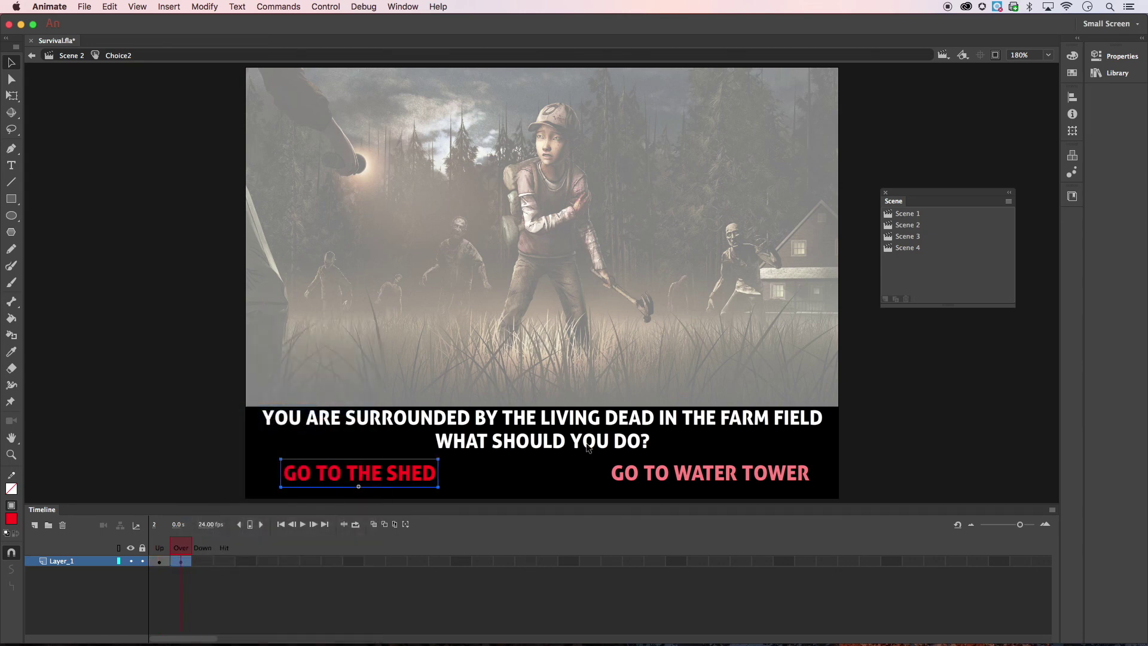
Step: Set the "GO TO THE SHED" text color to yellow in the Over state and return to Scene 2
click(1119, 57)
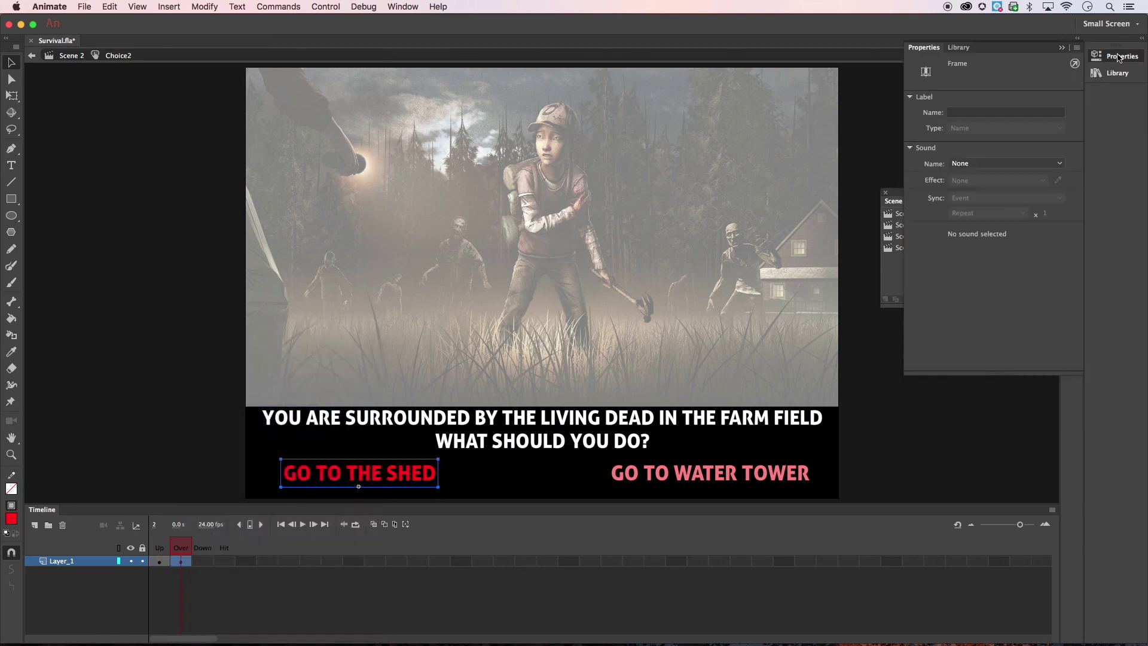
click(373, 477)
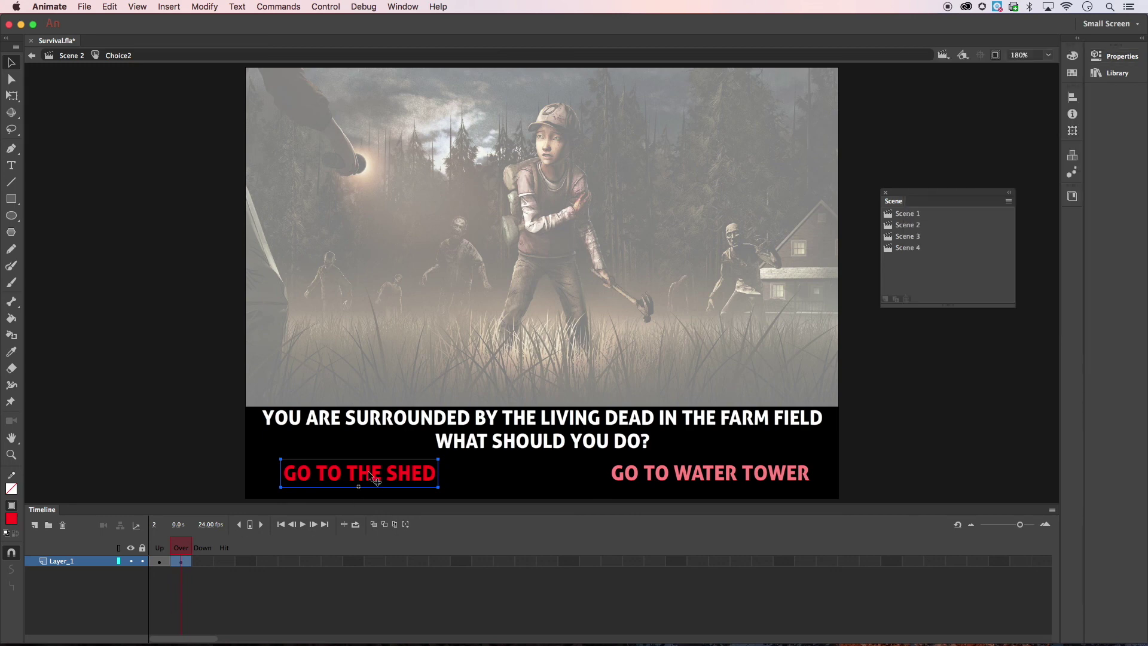
click(1119, 56)
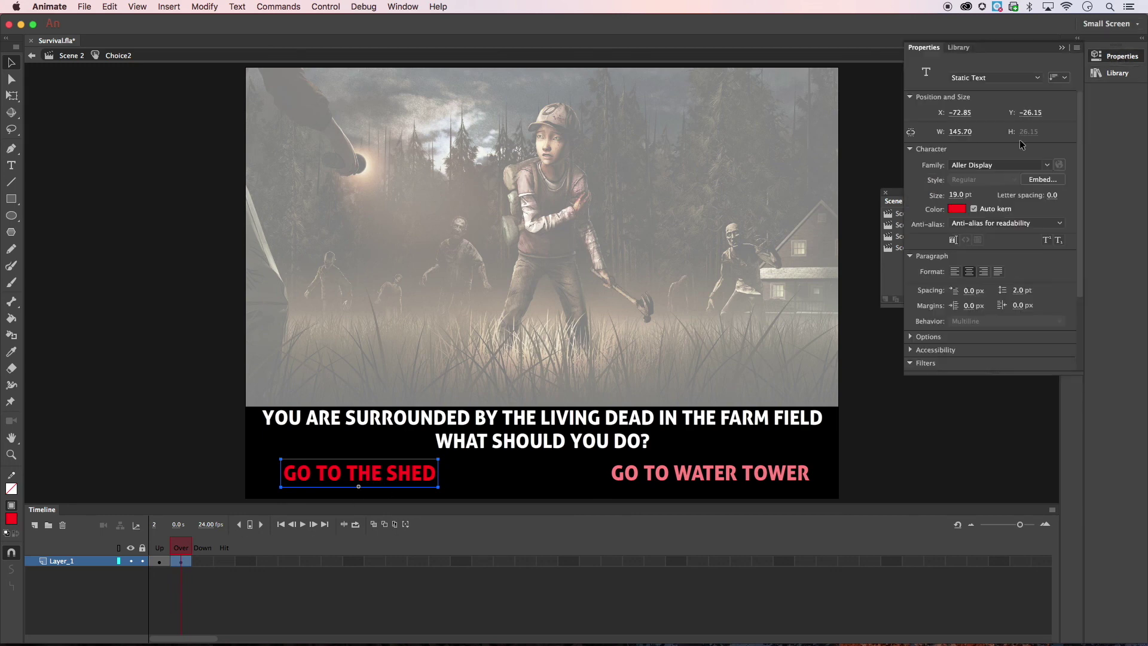
click(957, 209)
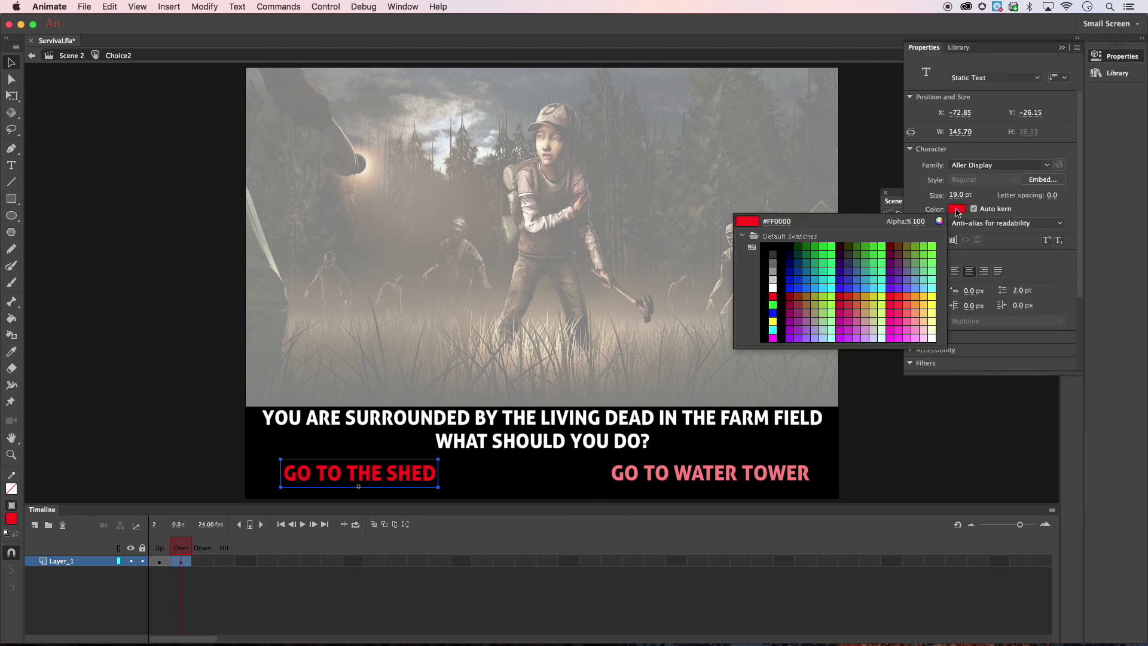
click(772, 322)
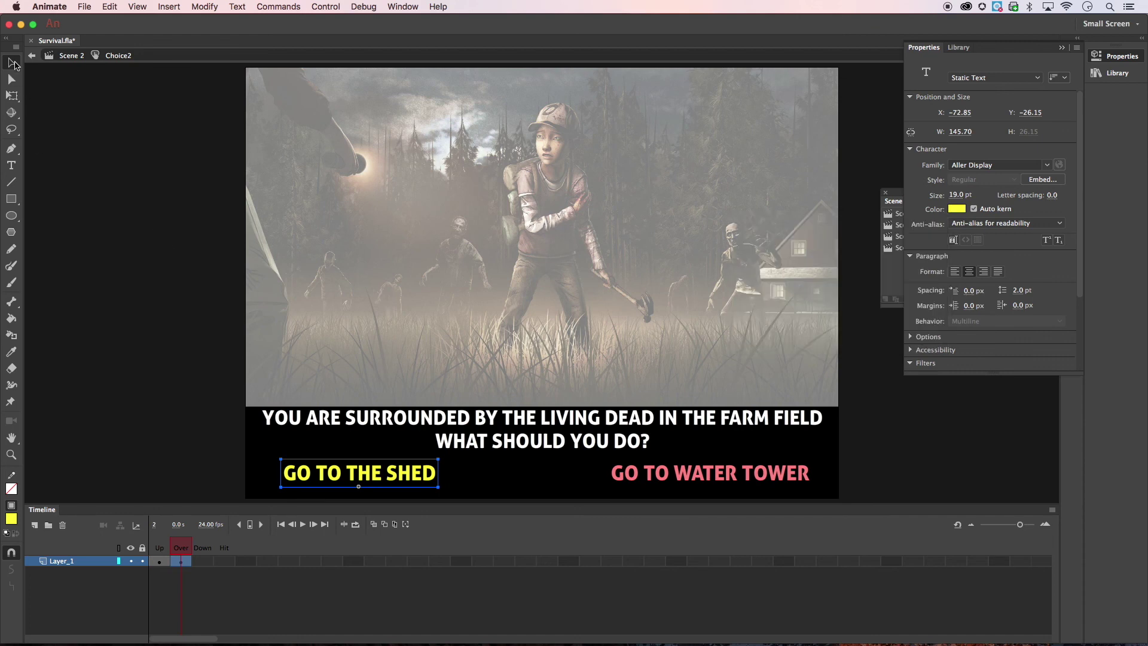
click(33, 56)
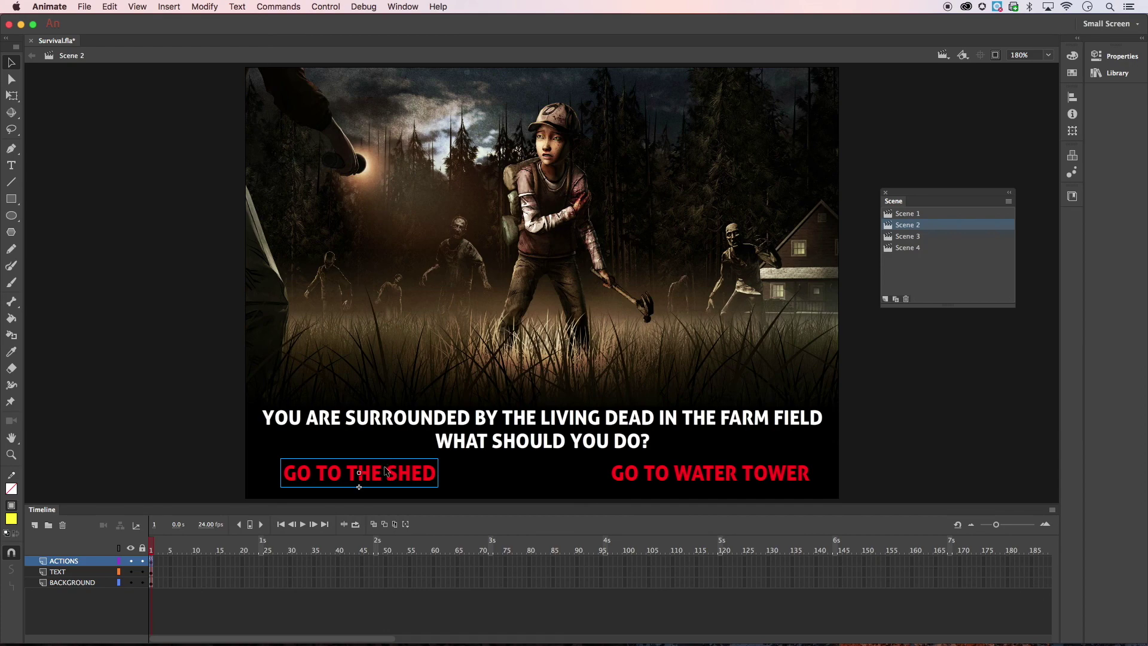
Step: Apply the ActionScript "Click to Go to Scene and Play" snippet to the "GO TO THE SHED" button, accepting an automatic instance name
click(413, 6)
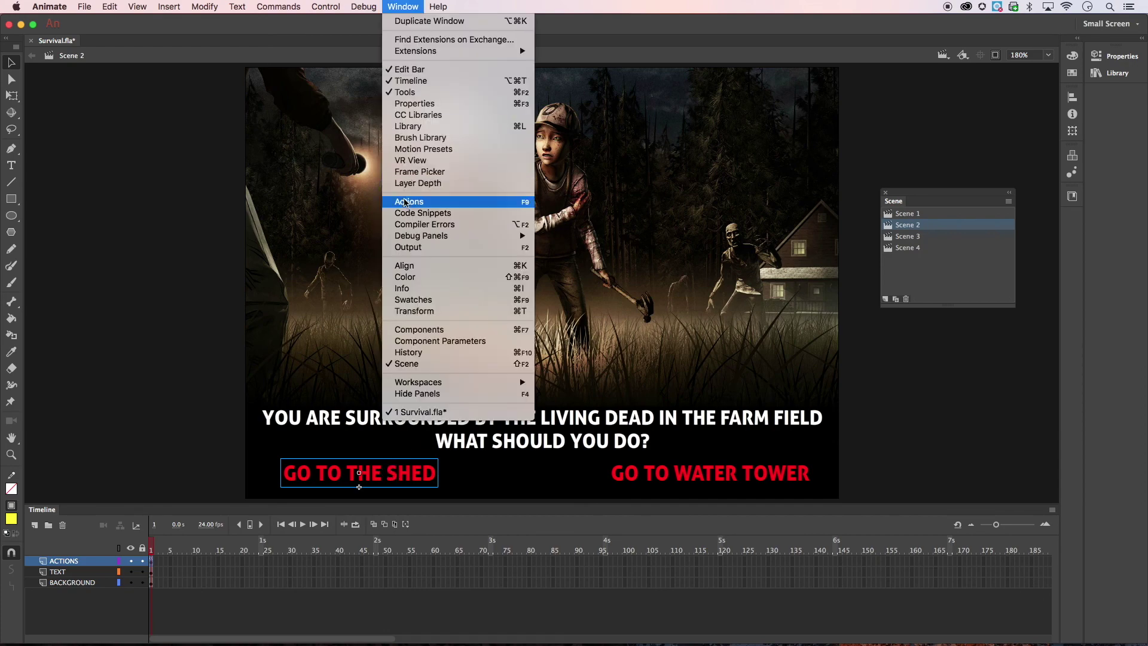
click(423, 213)
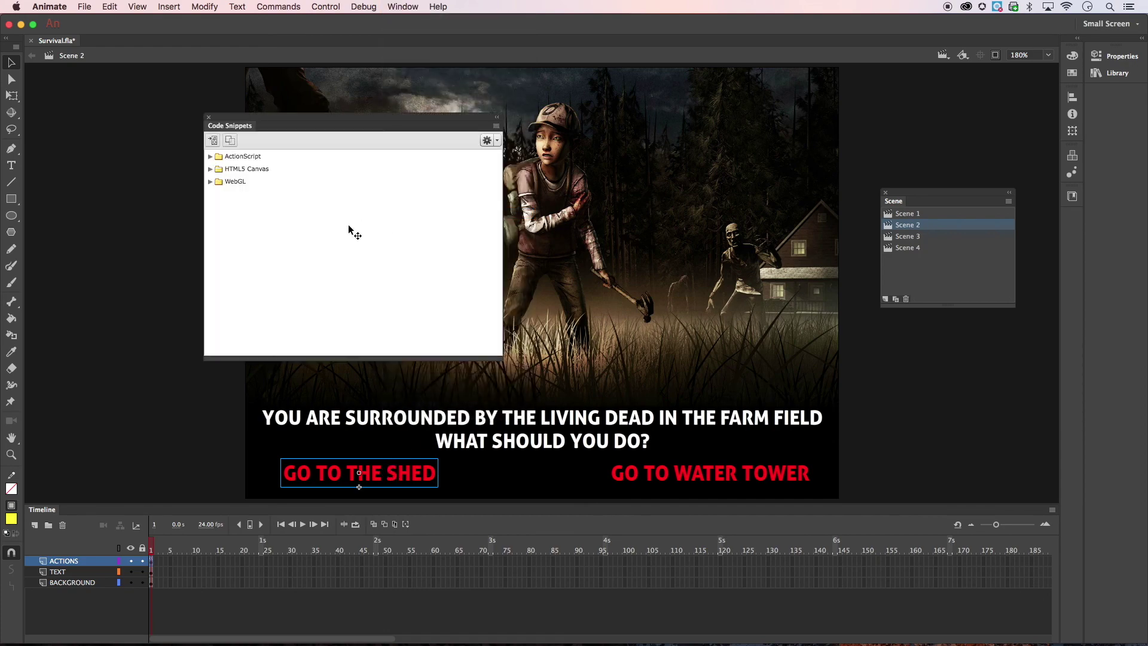
click(211, 156)
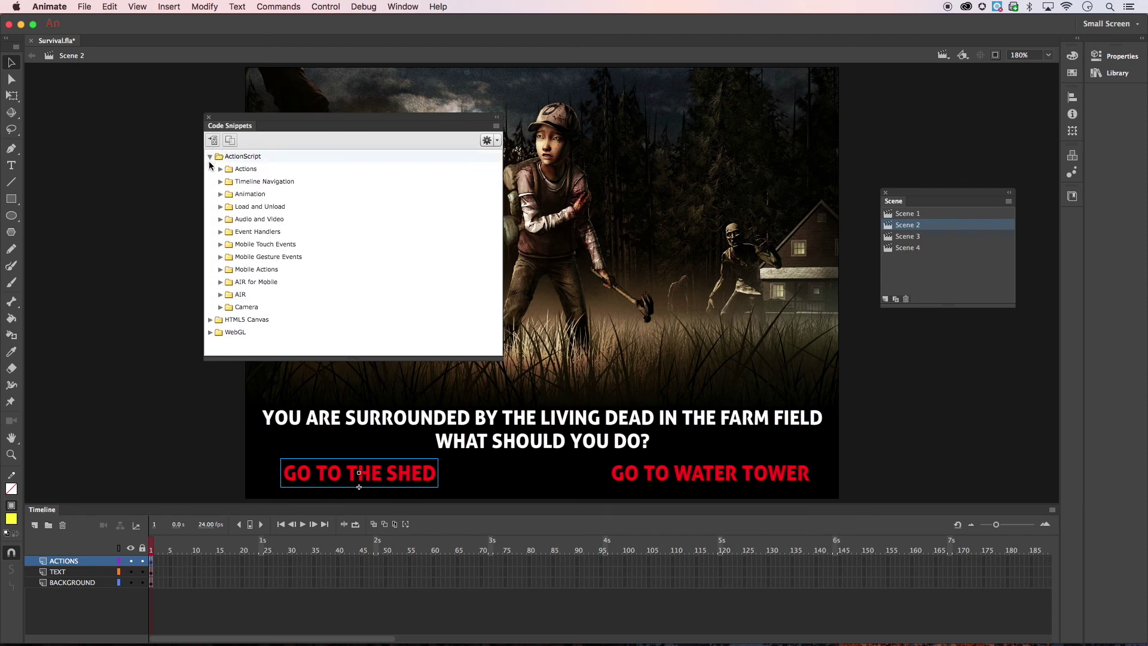
click(220, 181)
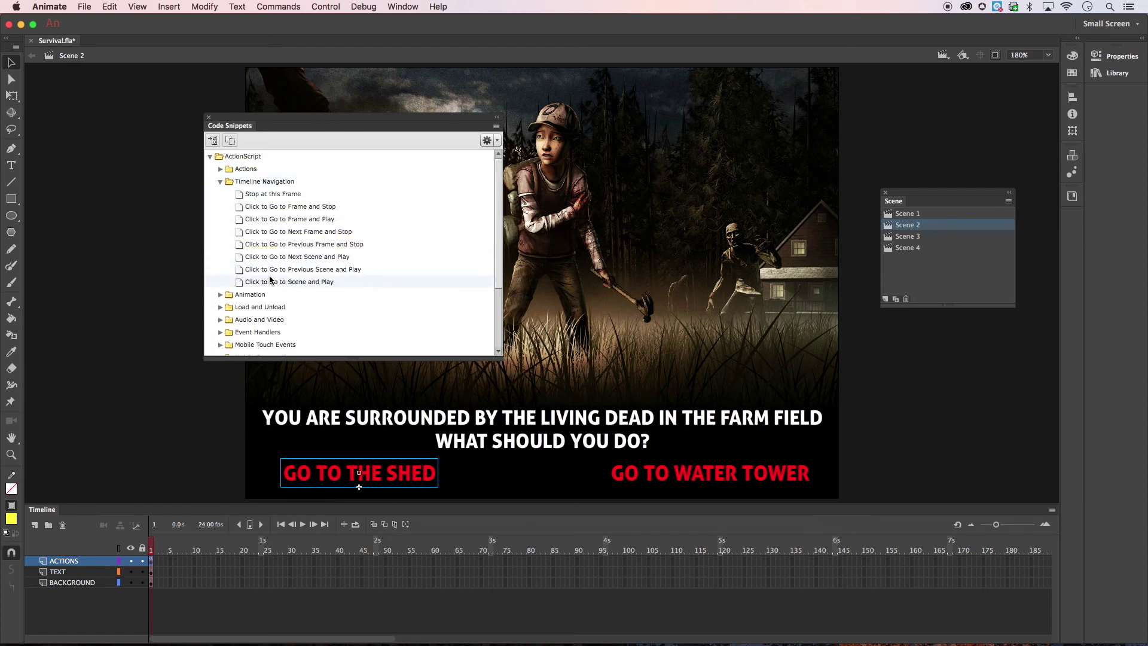
double_click(270, 282)
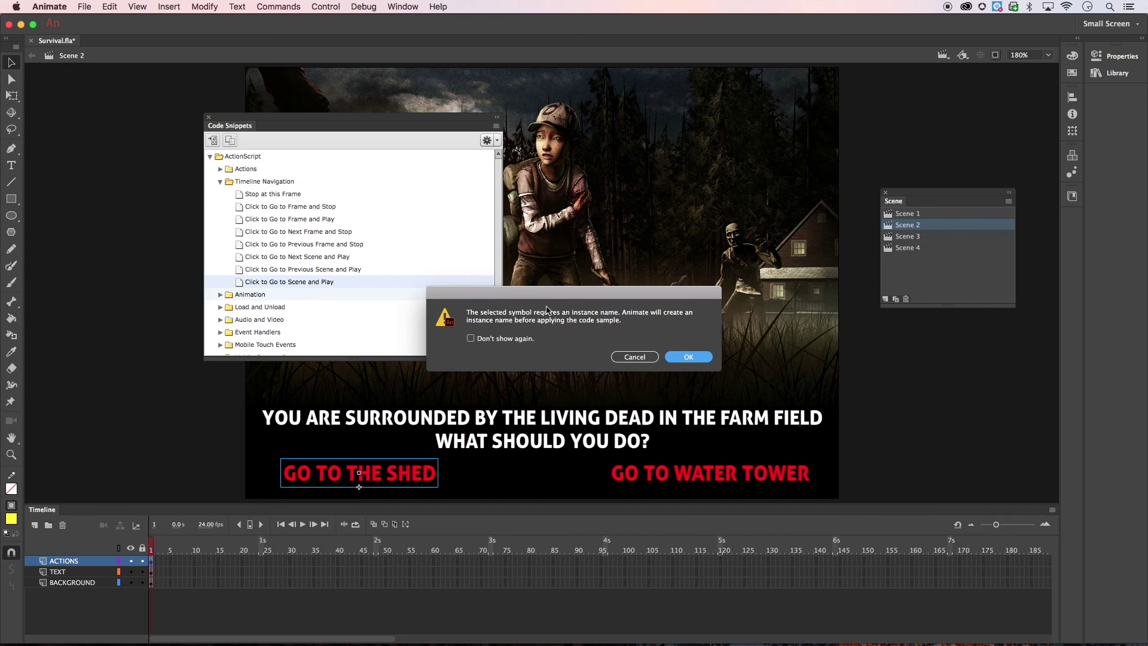
click(687, 357)
Step: Edit the target scene number in the "GO TO THE SHED" button's gotoAndPlay call and close the script editor
click(551, 385)
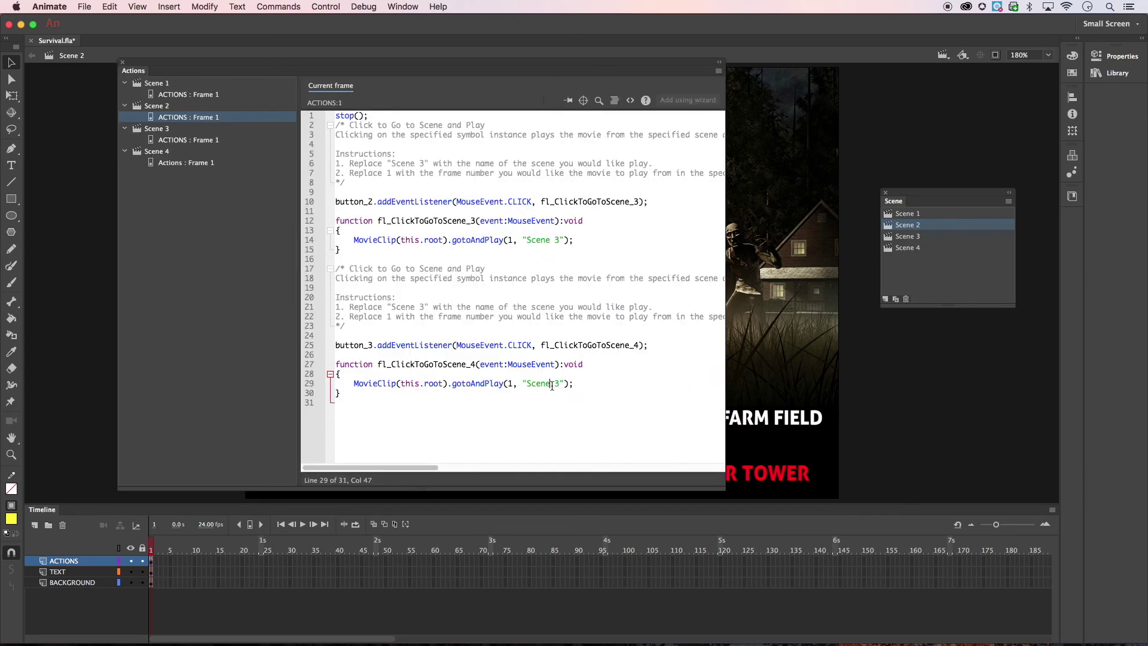
double_click(558, 384)
click(122, 64)
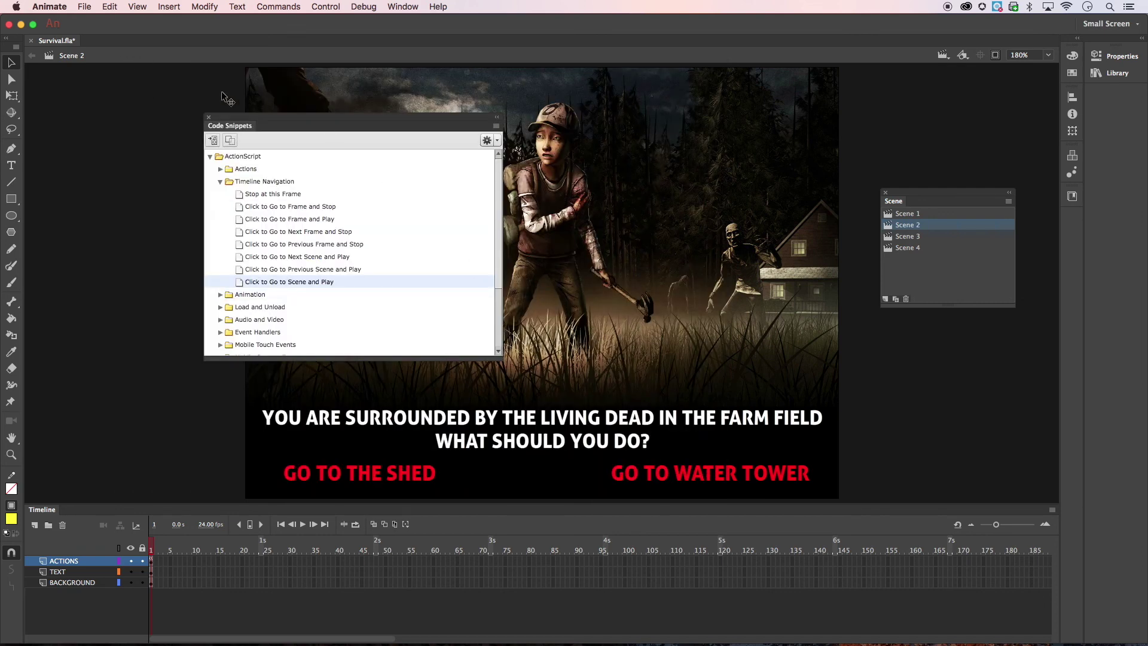
Step: Close the code snippets, test the movie, and play through "NEW GAME" and the "GO TO WATER TOWER" choice
click(210, 118)
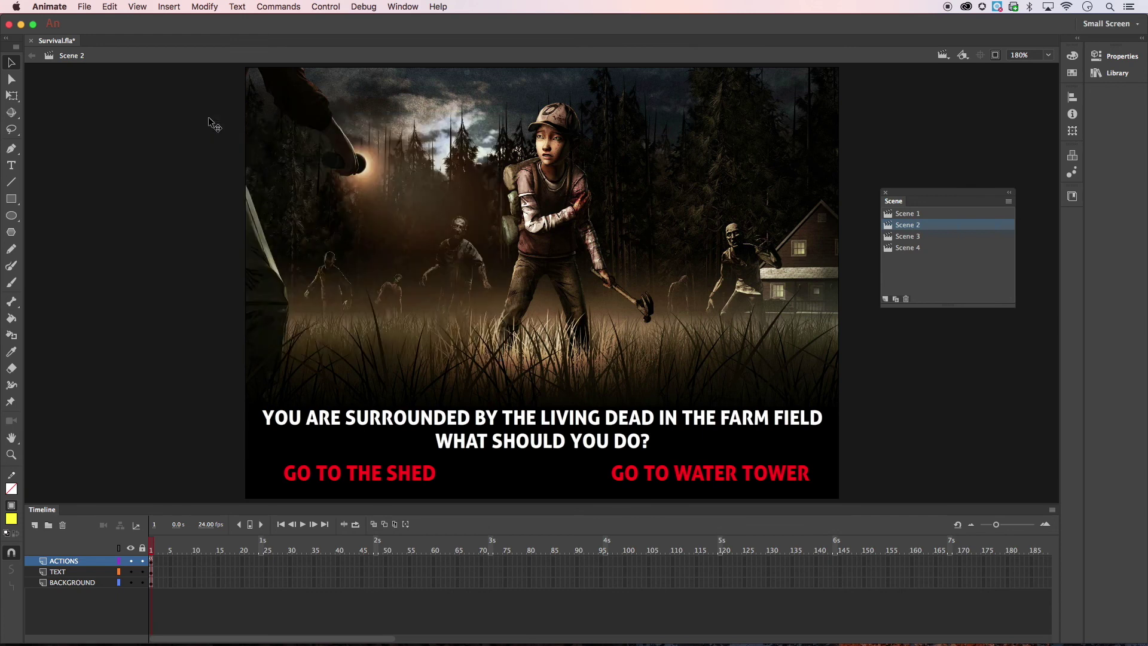
click(332, 6)
click(348, 115)
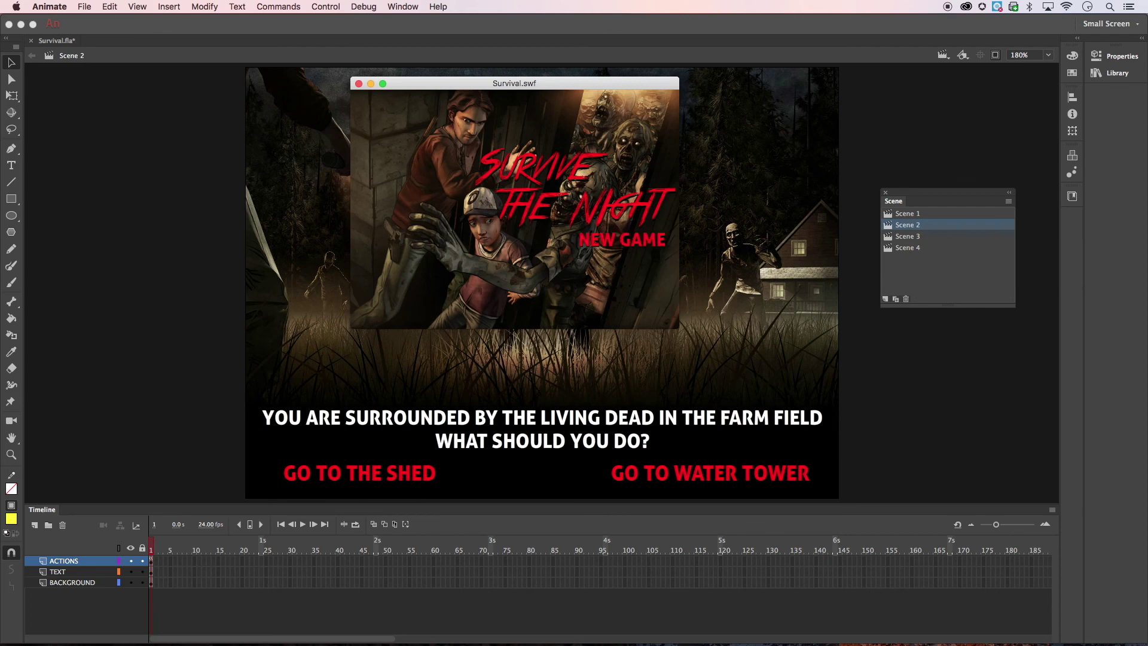
click(611, 241)
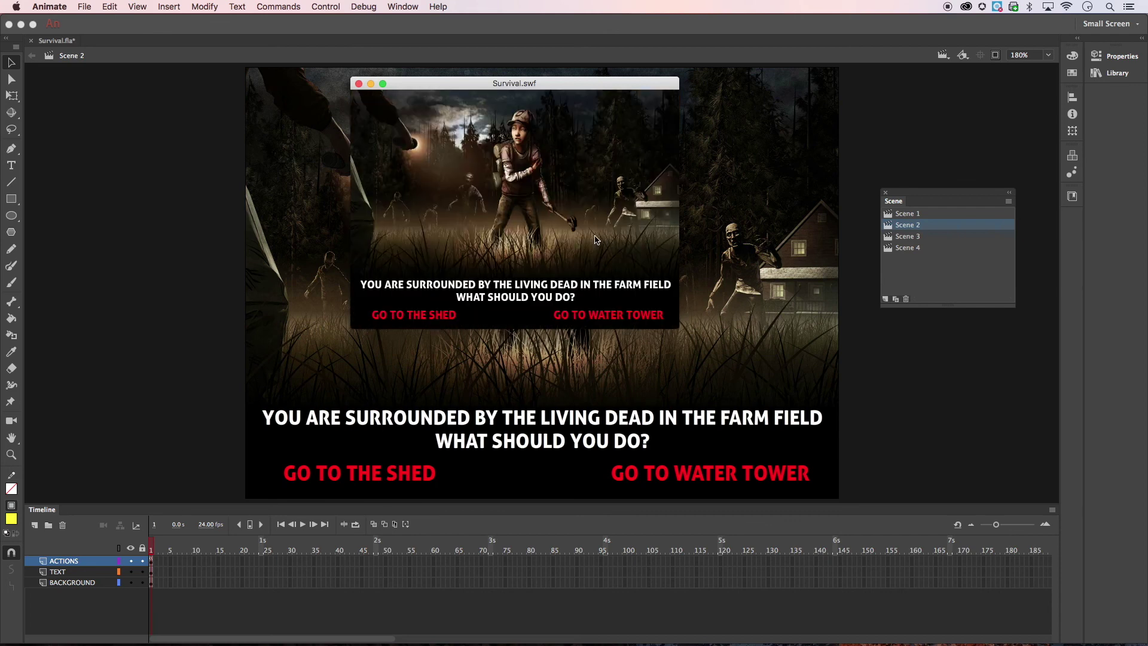
click(604, 319)
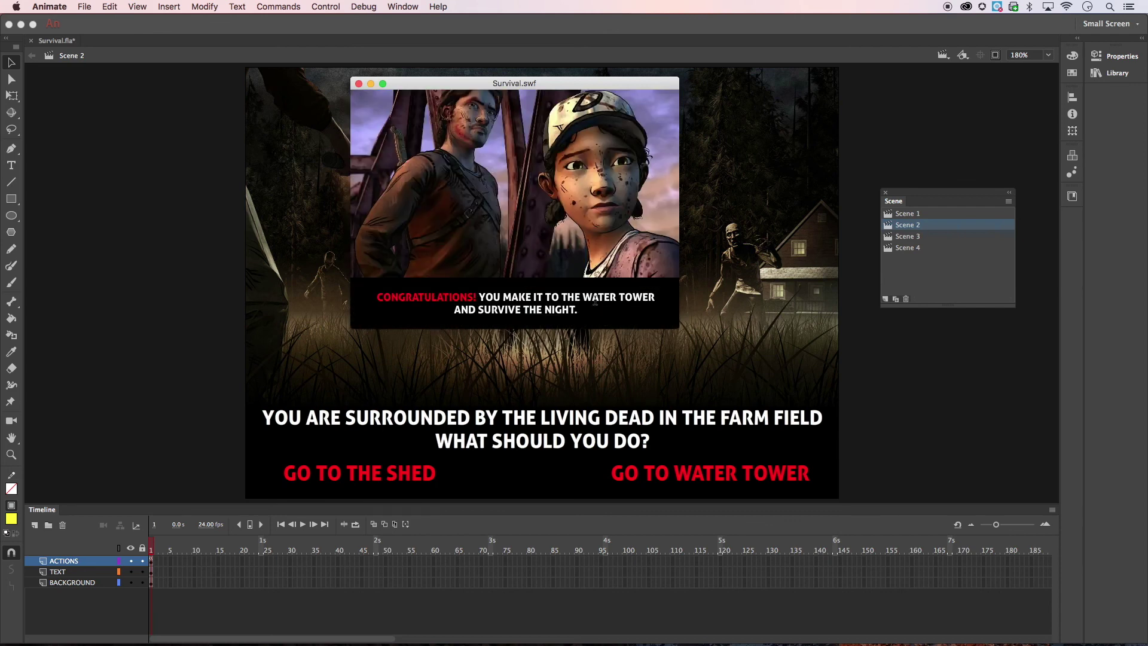
Step: Rewind the test movie, play through "NEW GAME" to "GO TO THE SHED", view the death screen enlarged, and close the preview
right_click(529, 191)
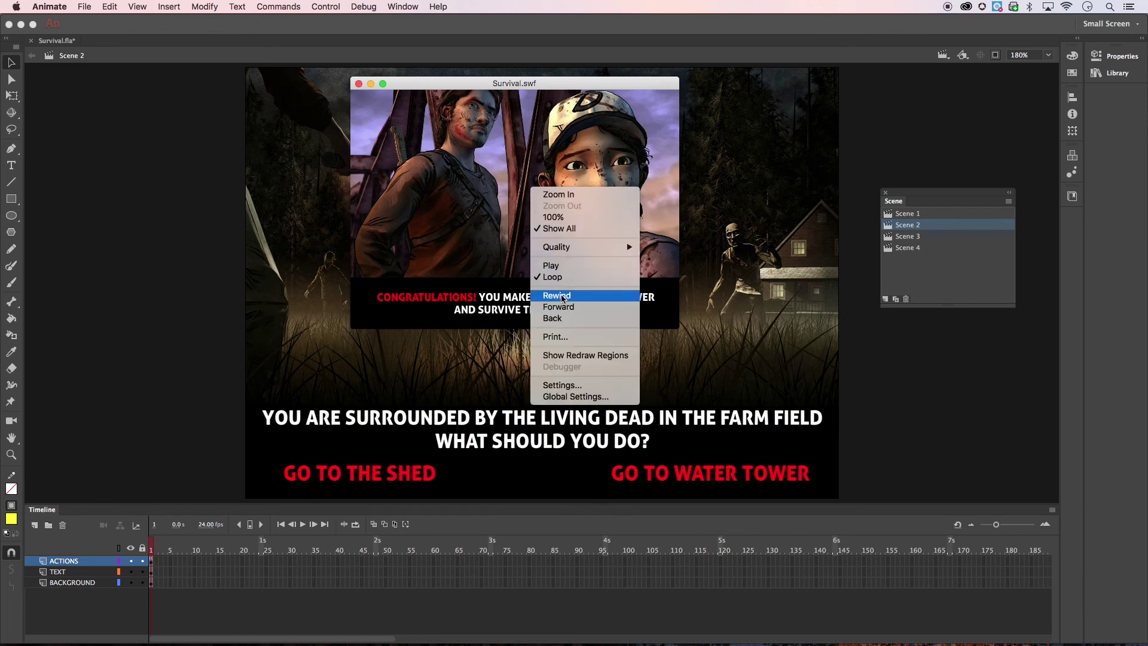
click(567, 296)
click(609, 243)
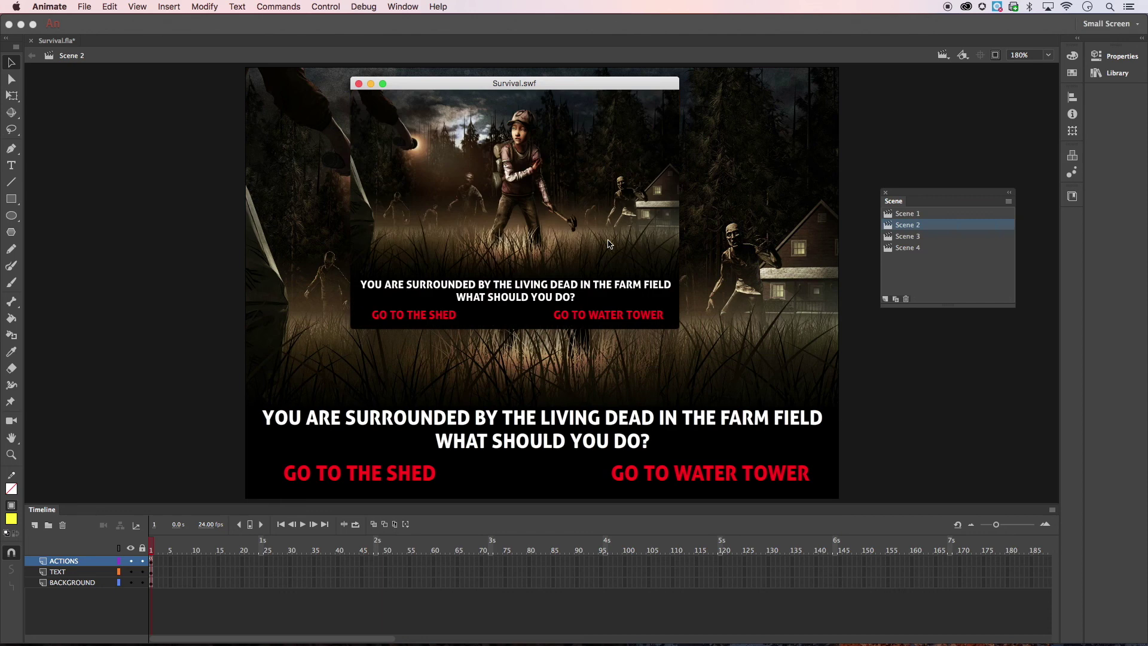
click(420, 317)
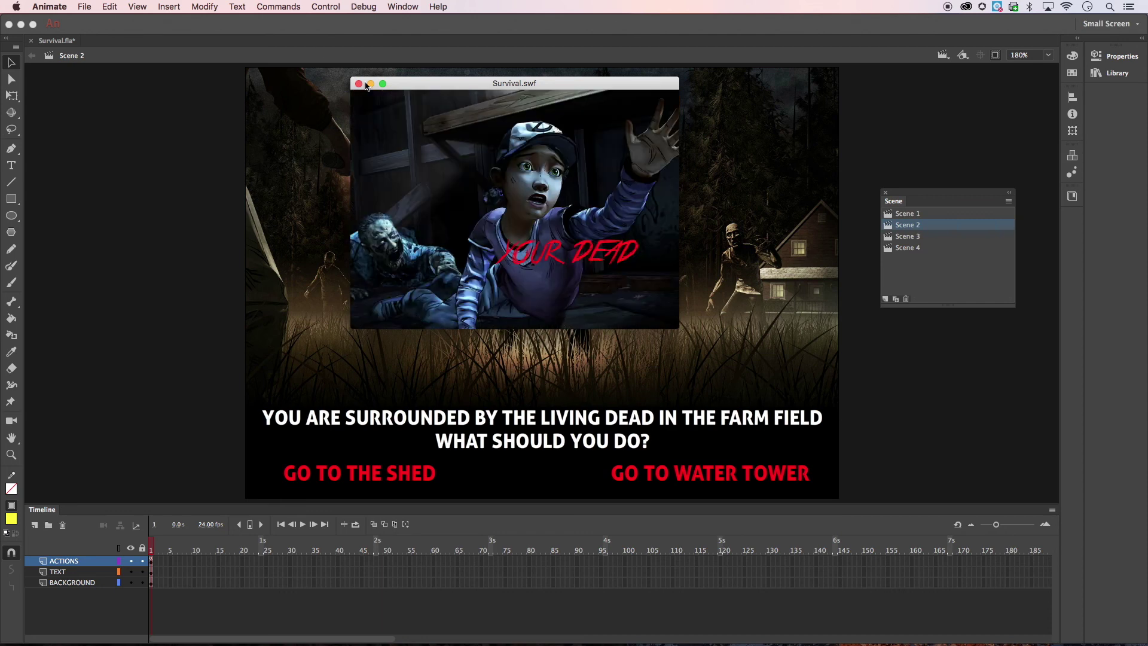
click(384, 84)
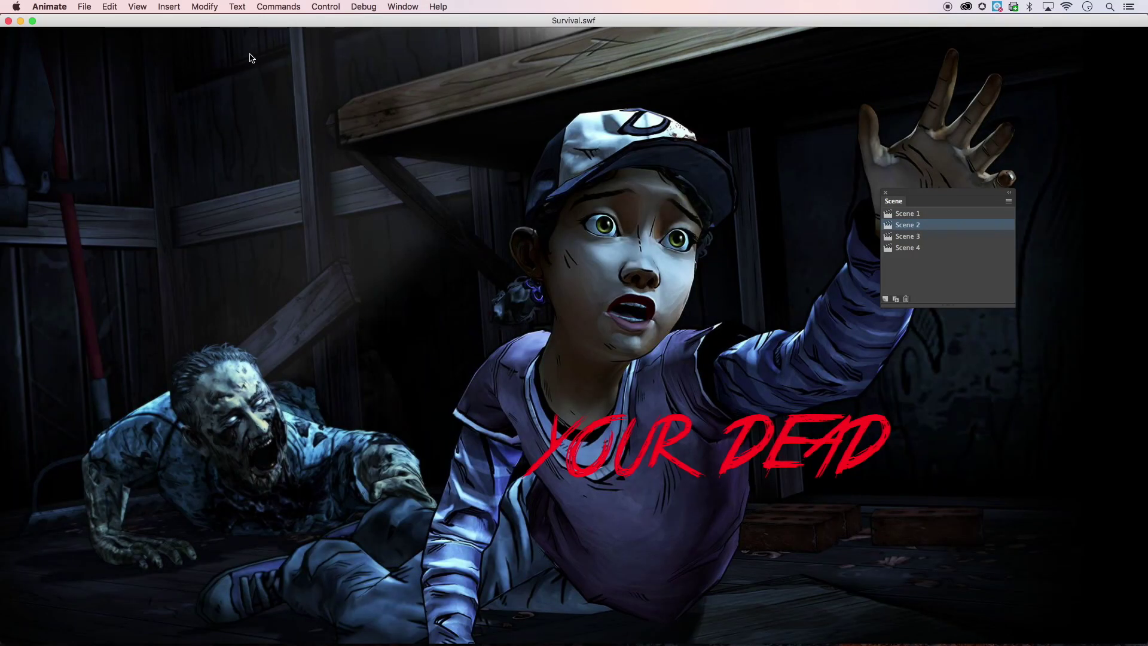
click(8, 22)
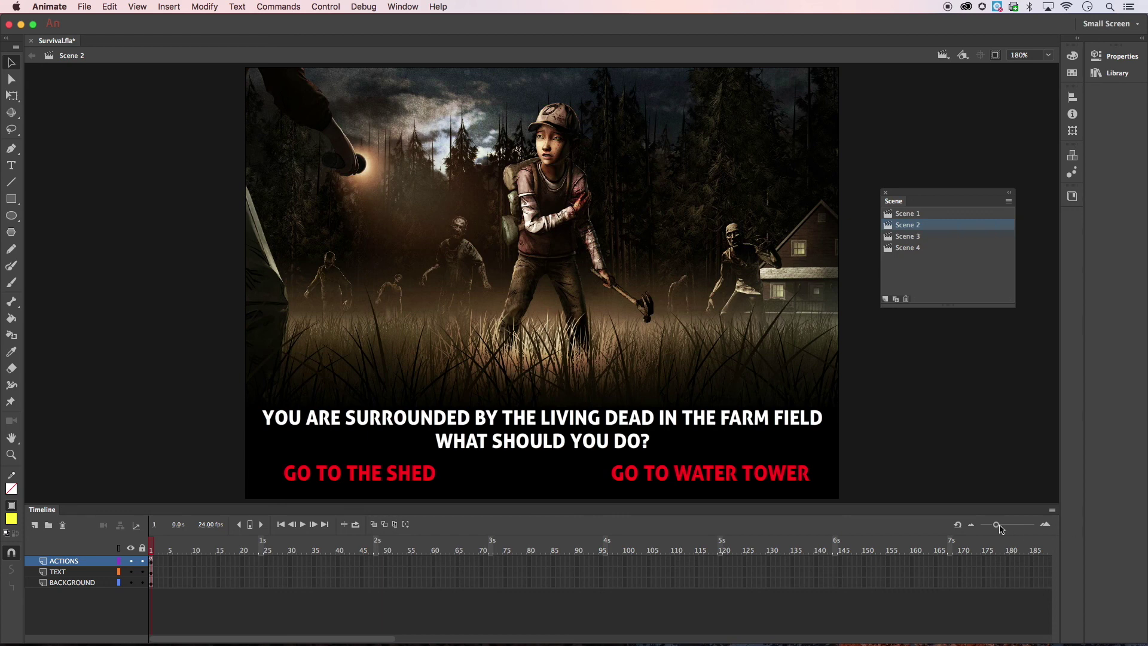
drag(997, 526, 1019, 527)
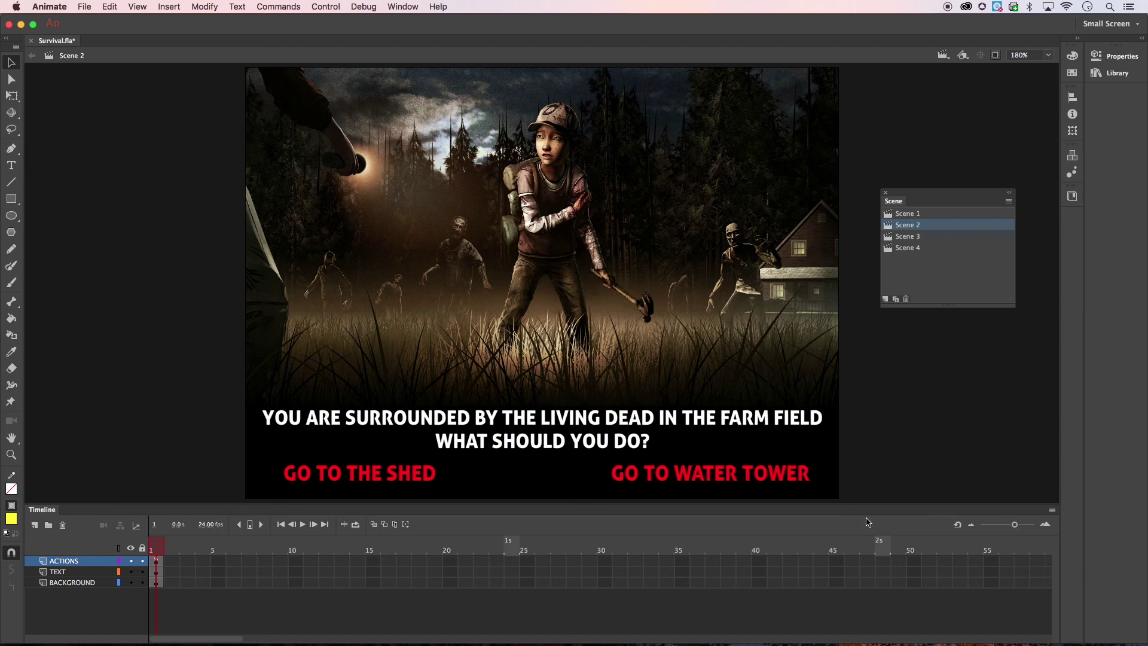
drag(1015, 525, 1004, 525)
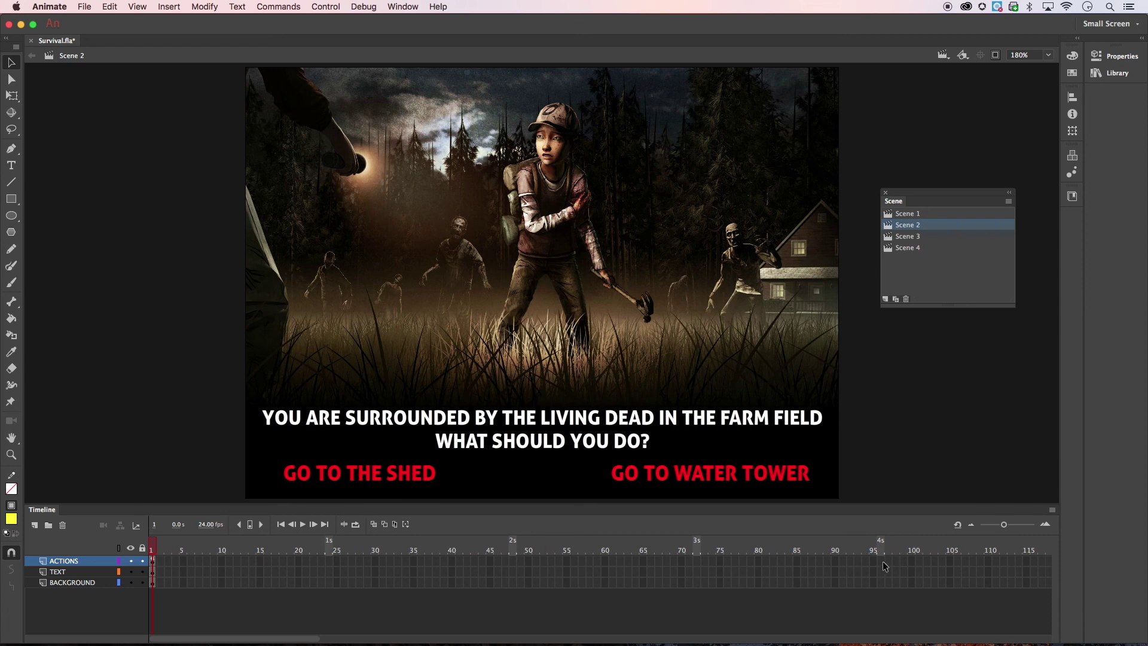
drag(1005, 524, 1025, 525)
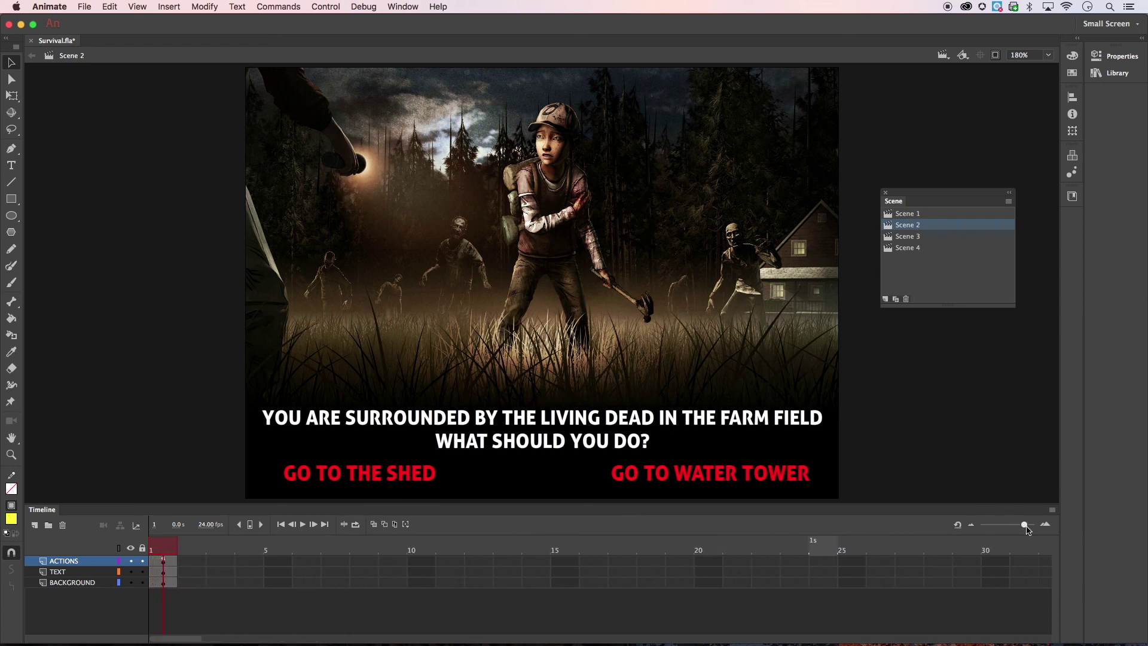